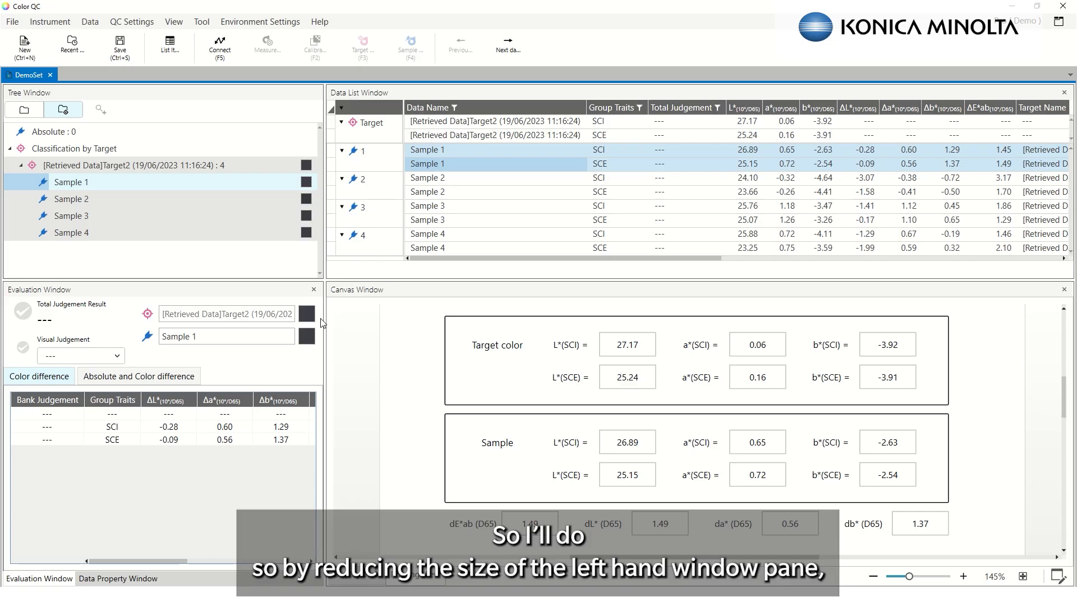
Narrow the Tree and Evaluation windows, enlarge the Canvas Window upward, and close the Data List Window
{"action": "left_click_drag", "start_coordinate": [322, 323], "coordinate": [222, 333]}
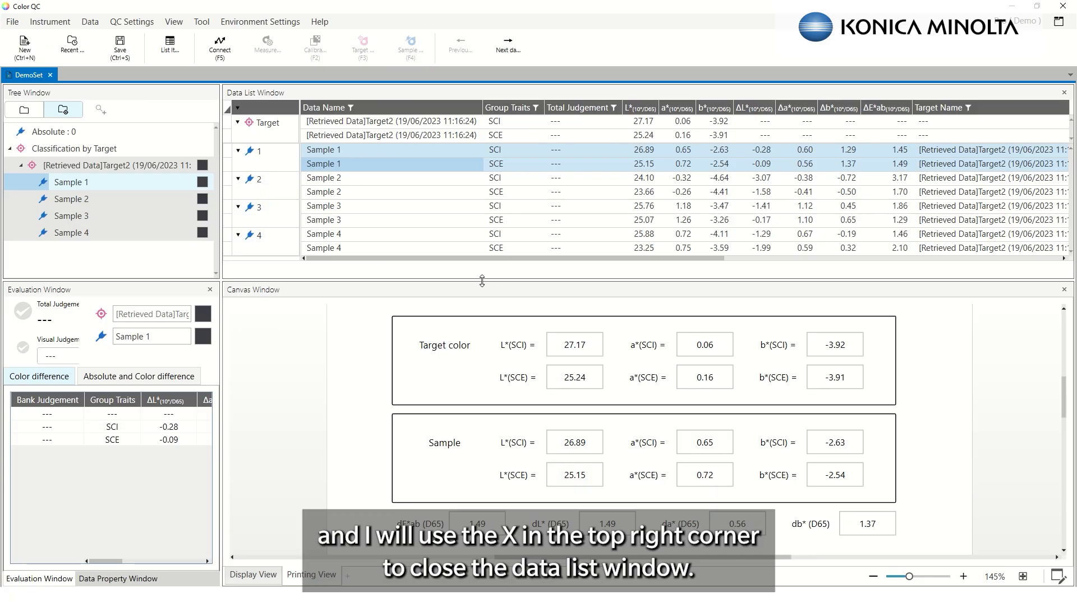
{"action": "left_click_drag", "start_coordinate": [484, 281], "coordinate": [479, 218]}
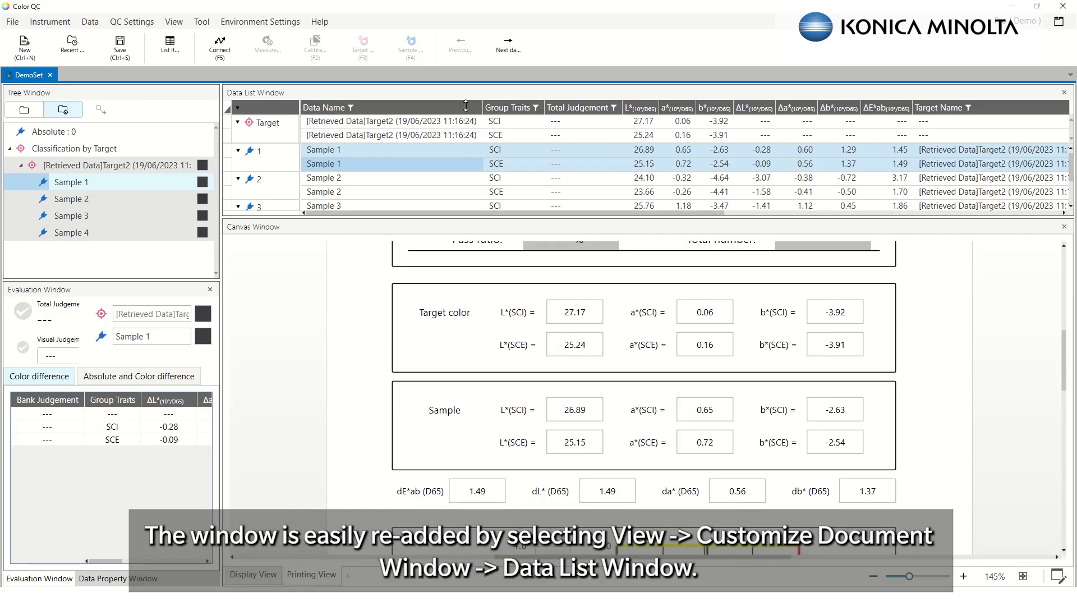
{"action": "left_click", "coordinate": [1064, 92]}
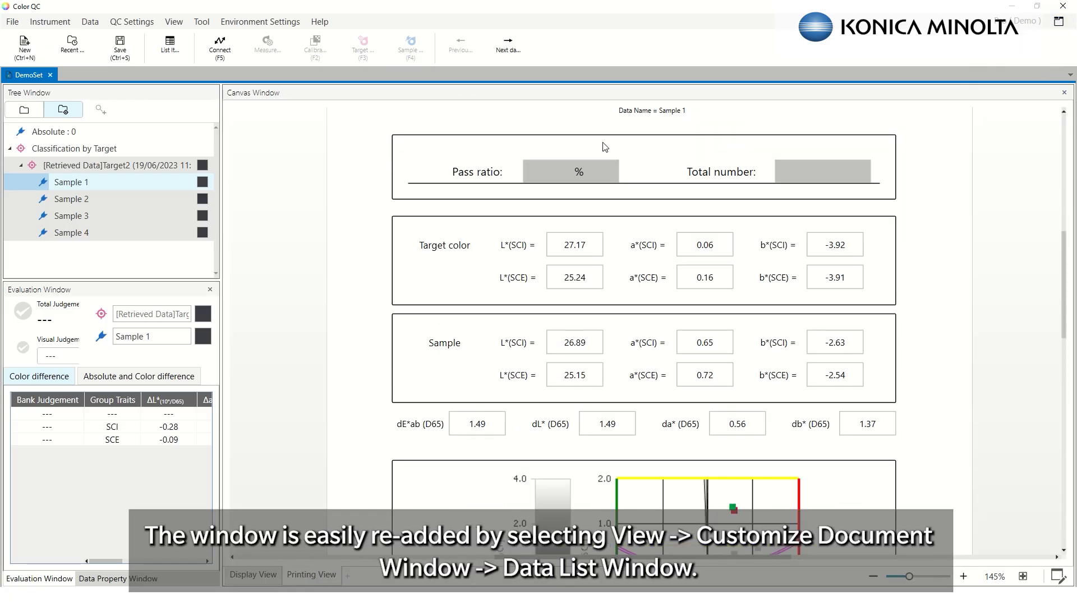
Restore the Data List Window to the document layout and close it again
{"action": "left_click", "coordinate": [173, 21]}
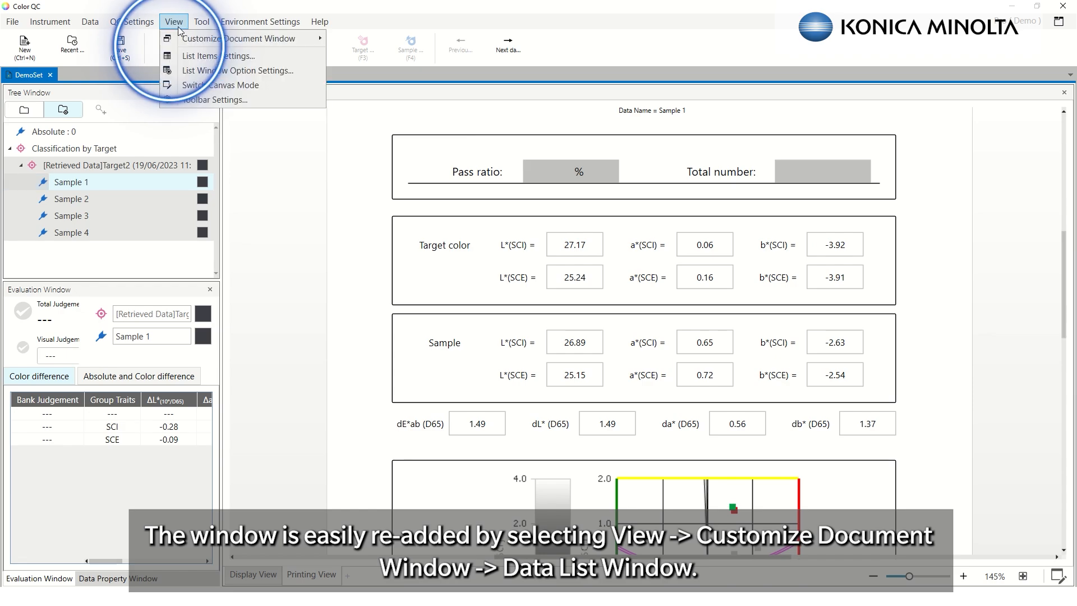
{"action": "mouse_move", "coordinate": [204, 44]}
{"action": "left_click", "coordinate": [367, 39]}
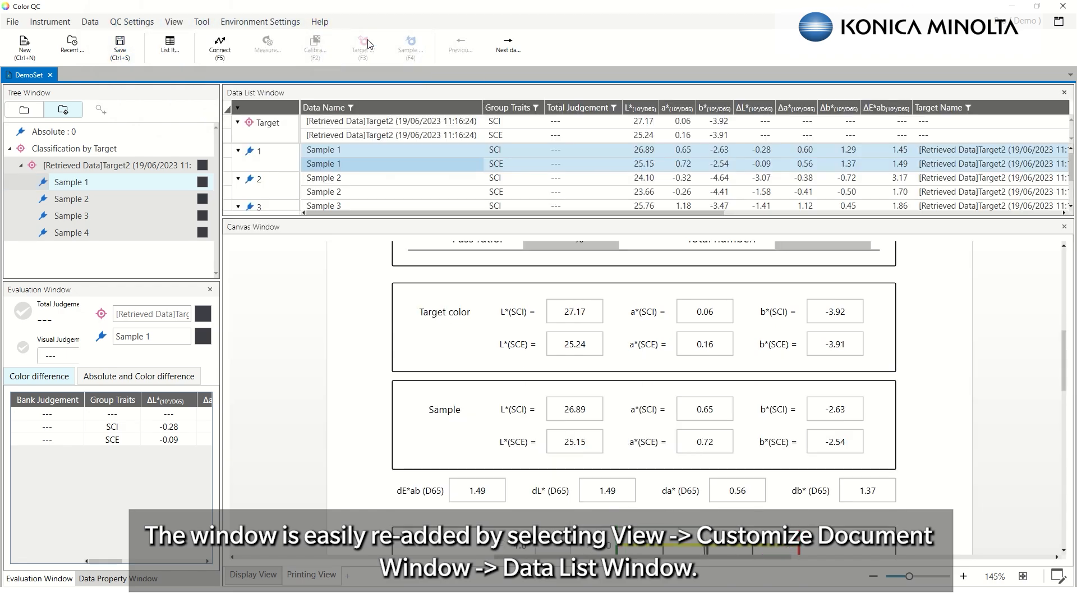
{"action": "left_click", "coordinate": [1064, 92]}
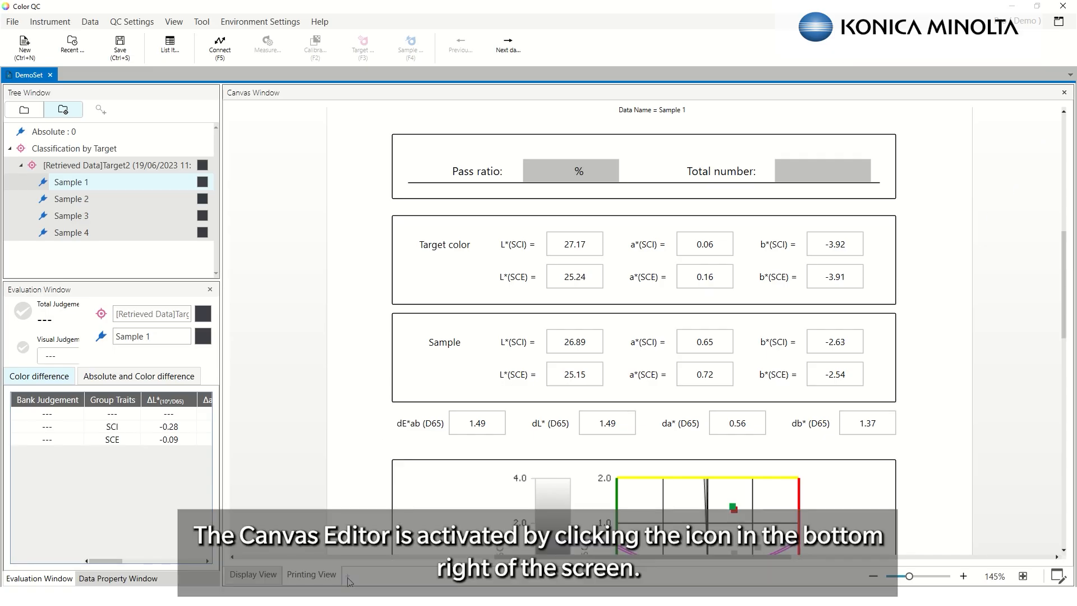
Activate canvas editing and add a new canvas named Demo Canvas
{"action": "left_click", "coordinate": [1058, 576]}
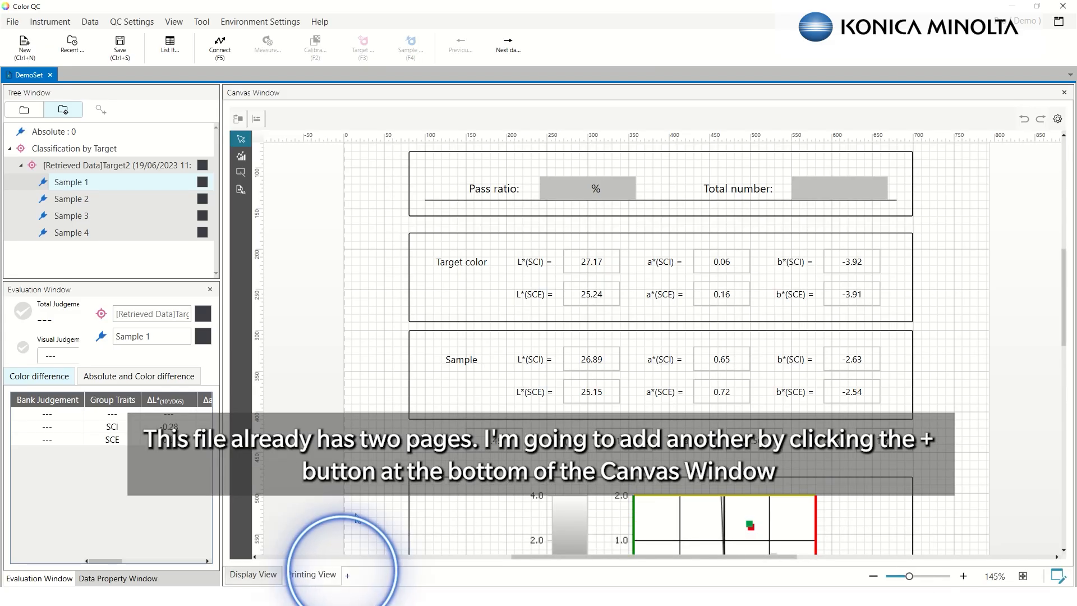
{"action": "left_click", "coordinate": [347, 577]}
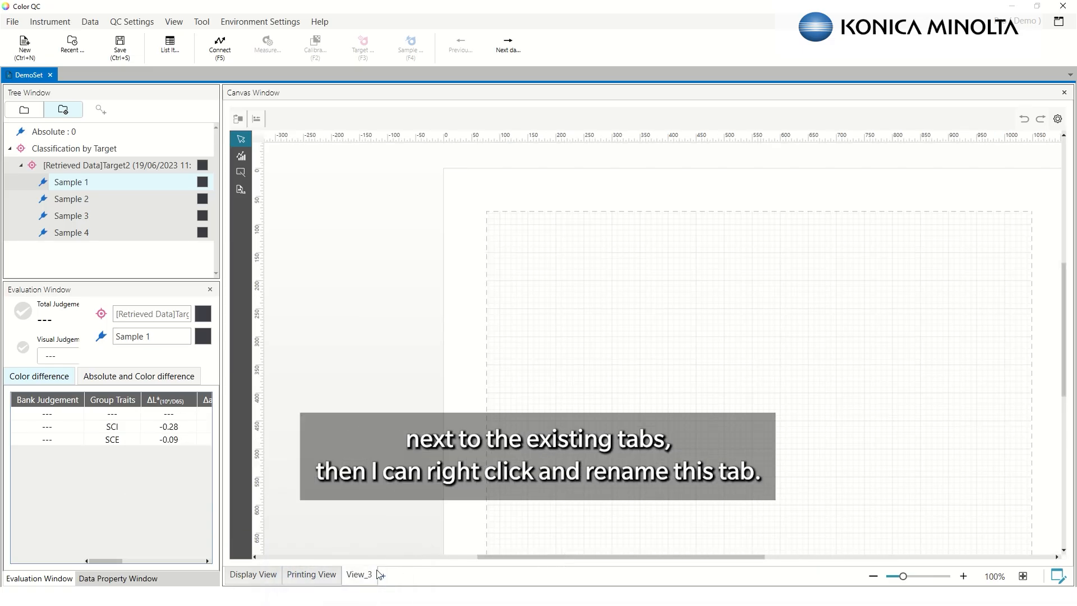
{"action": "right_click", "coordinate": [363, 580]}
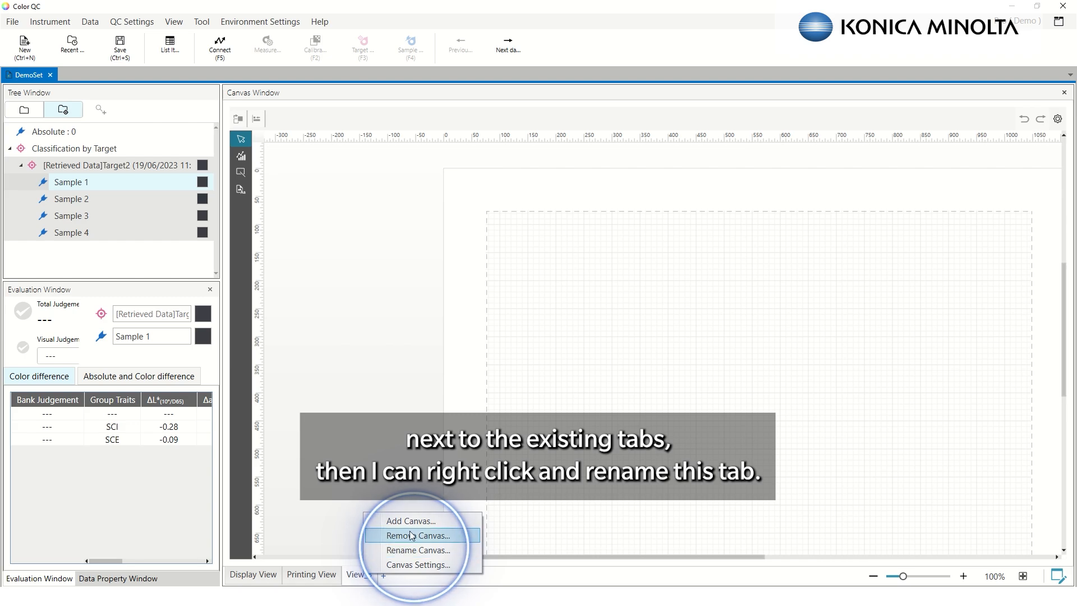
{"action": "left_click", "coordinate": [410, 551]}
{"action": "type", "text": "Demo Canvas"}
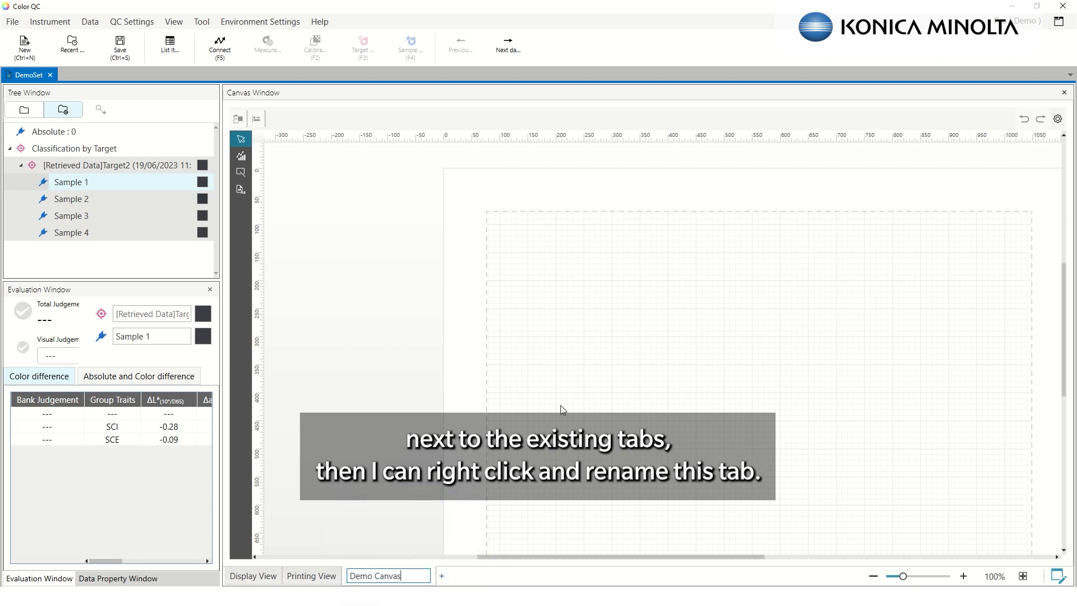
{"action": "key", "text": "Return"}
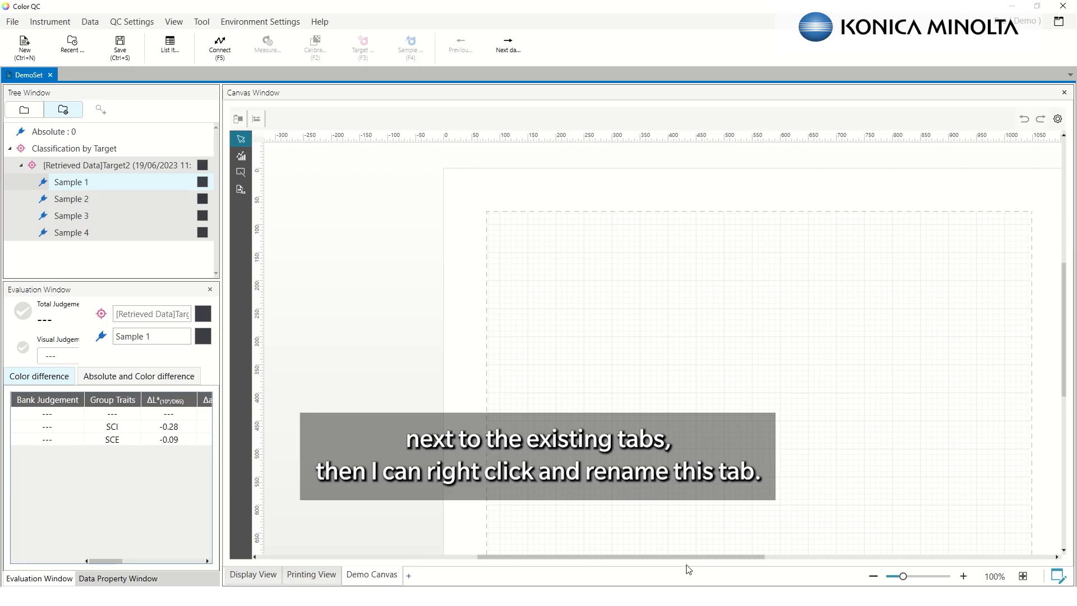
Set the Demo Canvas page orientation to Vertical in the canvas layout settings
{"action": "scroll", "coordinate": [699, 378], "scroll_direction": "down", "scroll_amount": 6}
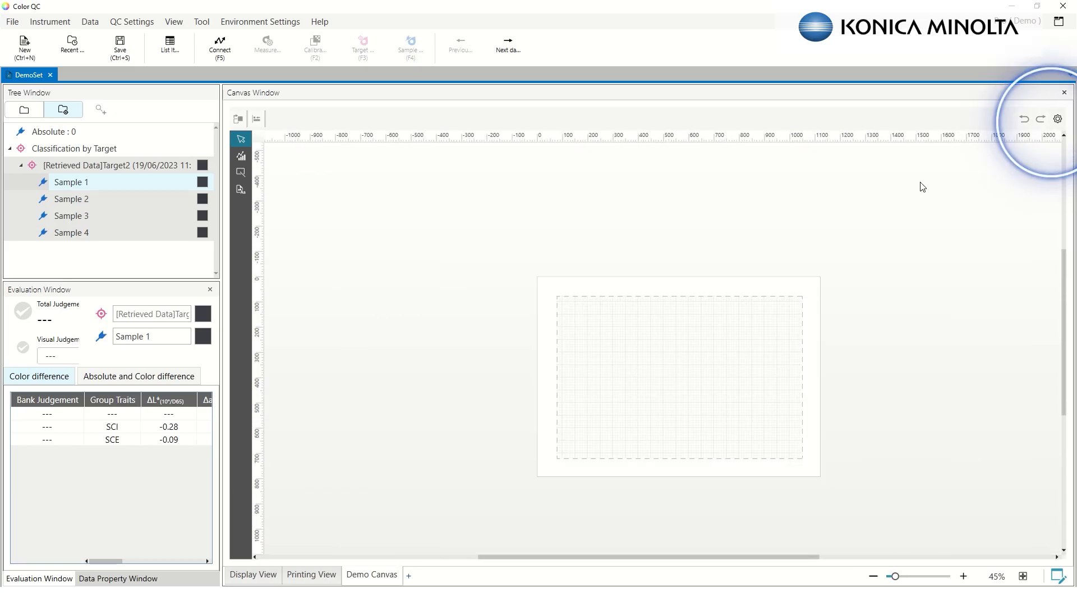
{"action": "left_click", "coordinate": [1057, 120]}
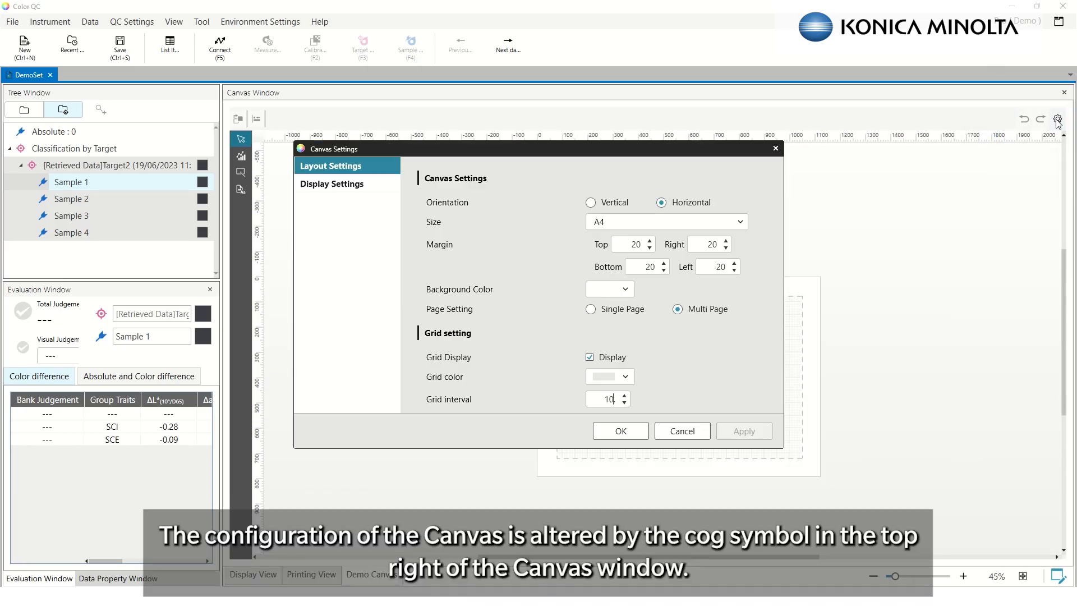
{"action": "left_click", "coordinate": [595, 204]}
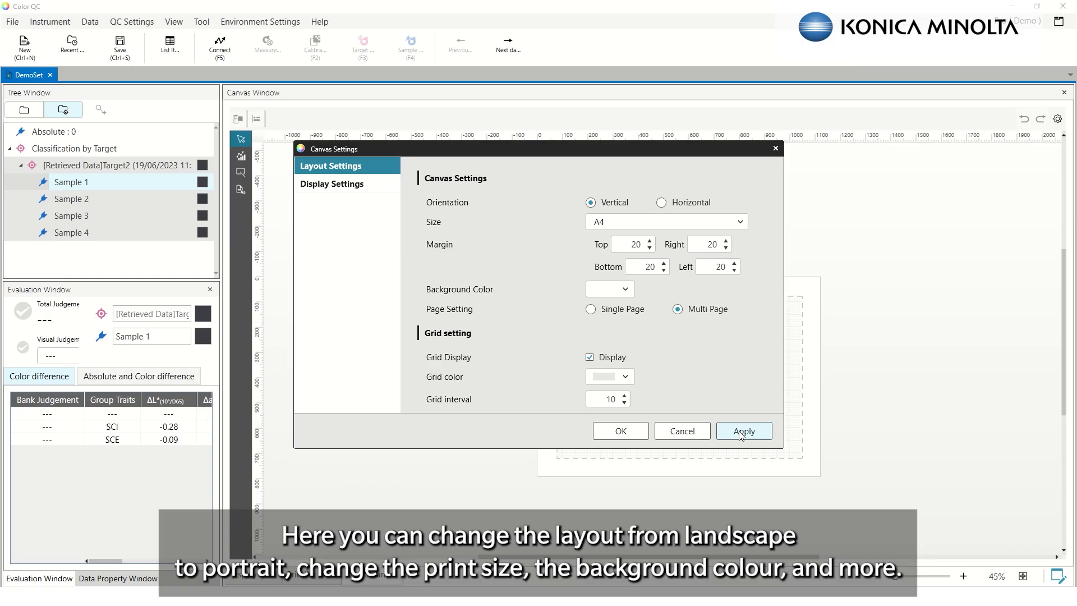
{"action": "left_click", "coordinate": [739, 436]}
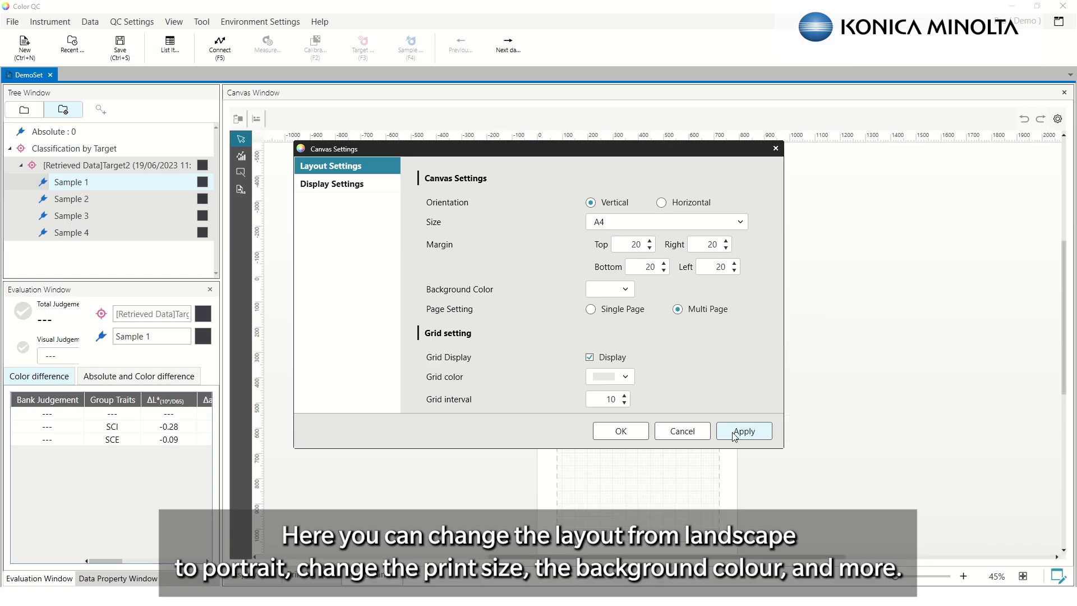
{"action": "left_click", "coordinate": [621, 426]}
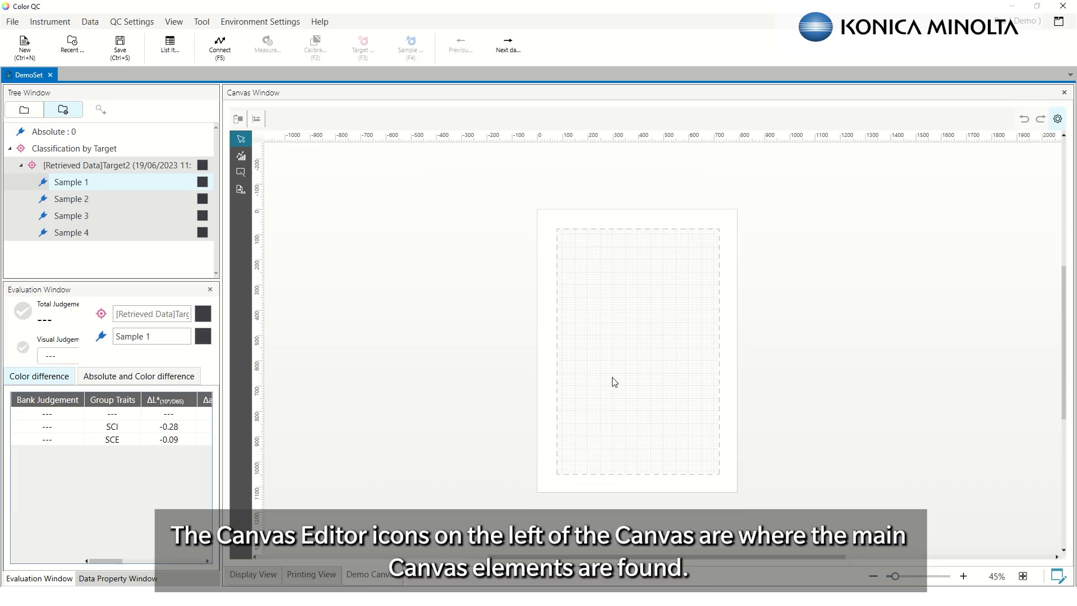
{"action": "scroll", "coordinate": [623, 363], "scroll_direction": "up", "scroll_amount": 2}
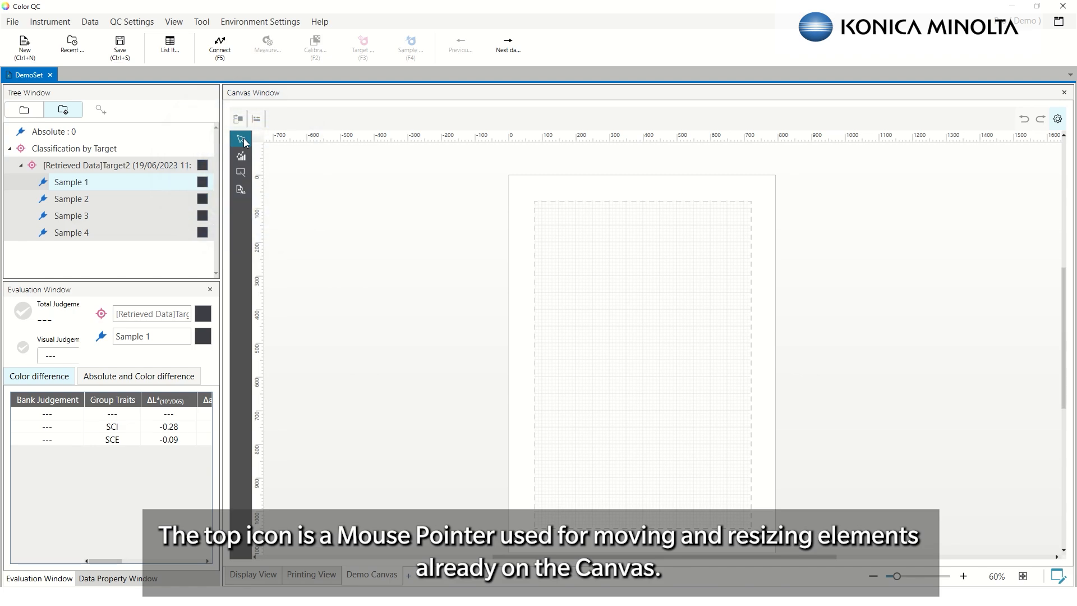
{"action": "left_click", "coordinate": [243, 157]}
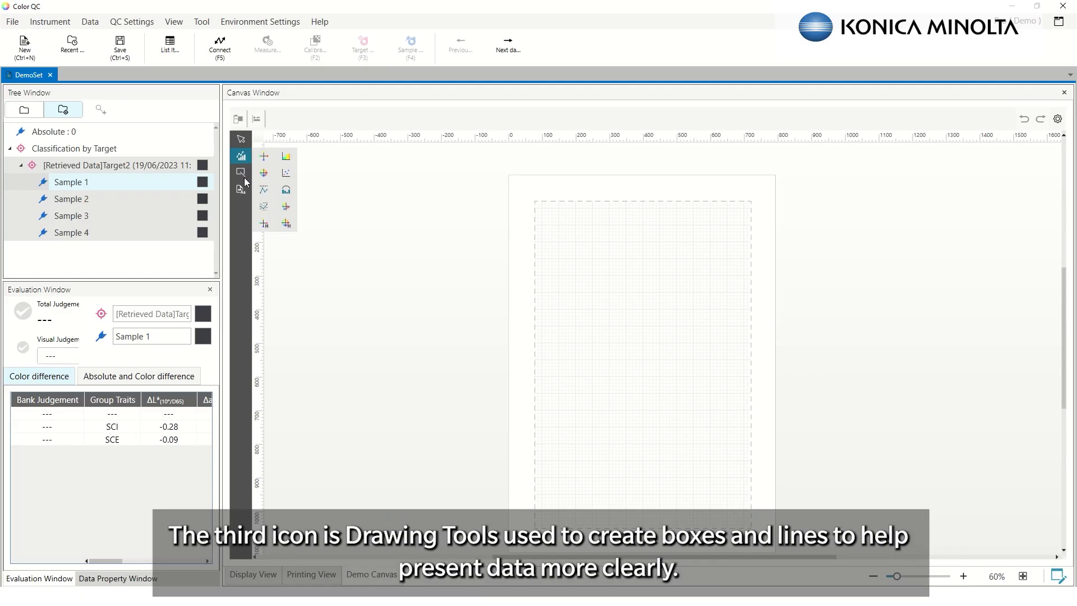
{"action": "left_click", "coordinate": [241, 172]}
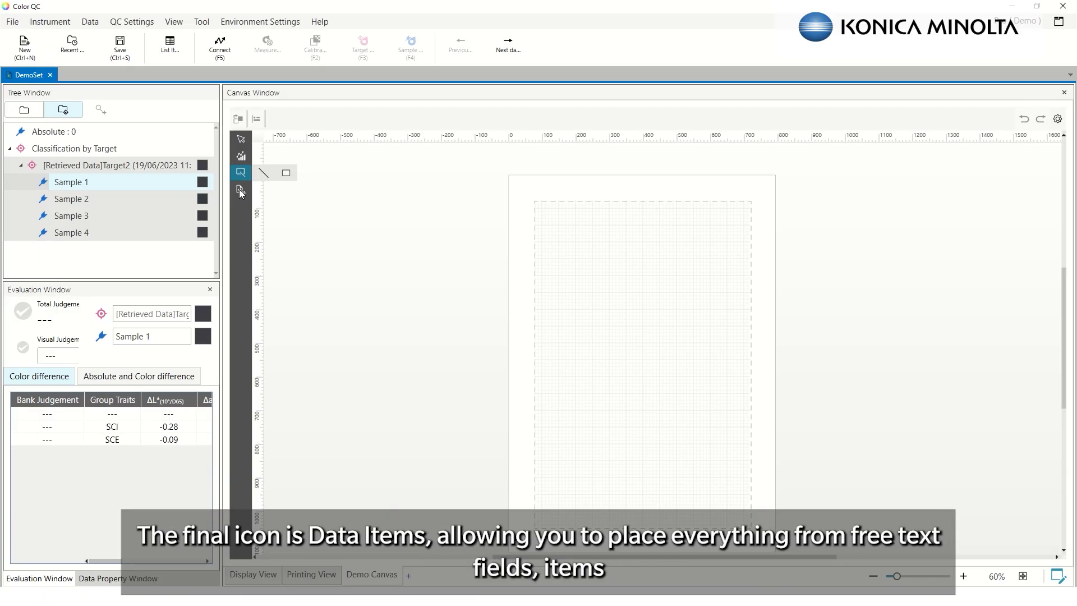
Place a text label in the upper-left corner of the page's printable area and caption it "Canvas Window Demo"
{"action": "left_click", "coordinate": [240, 191]}
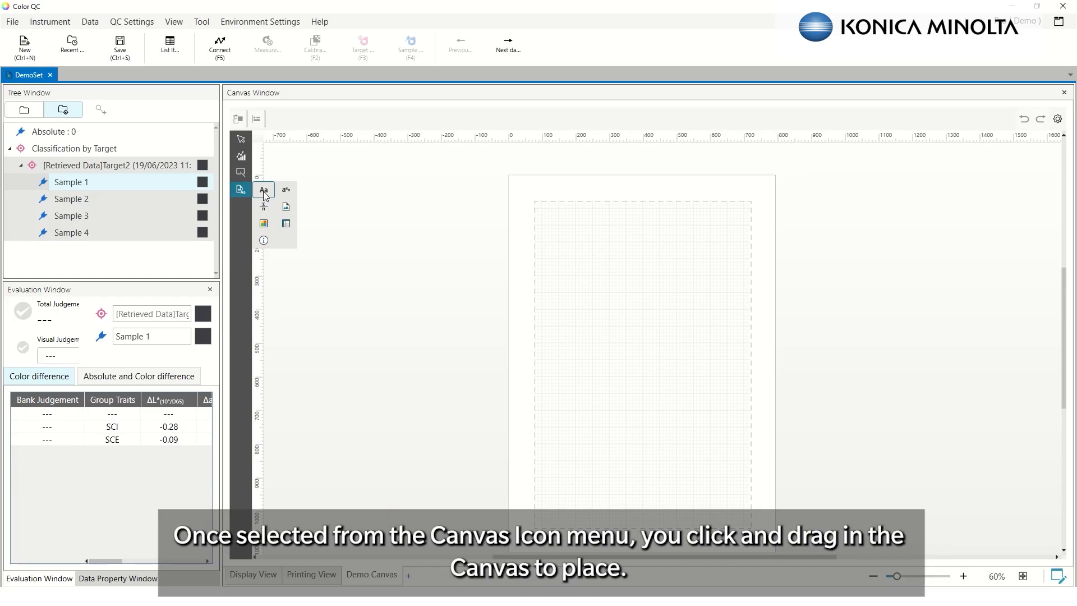
{"action": "left_click", "coordinate": [264, 192]}
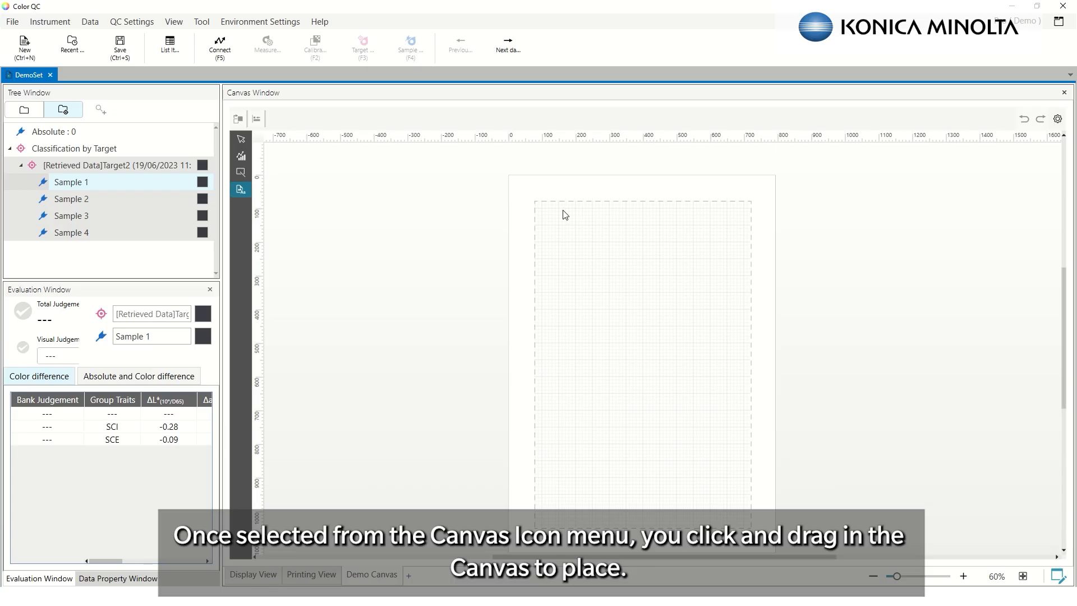
{"action": "left_click_drag", "start_coordinate": [535, 201], "coordinate": [654, 223]}
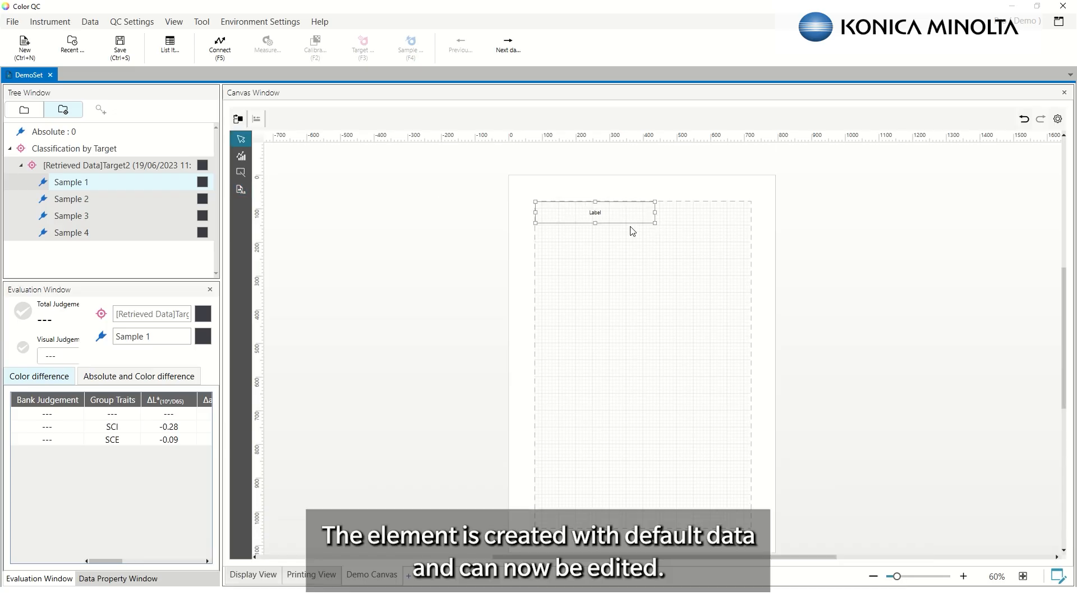
{"action": "right_click", "coordinate": [599, 213]}
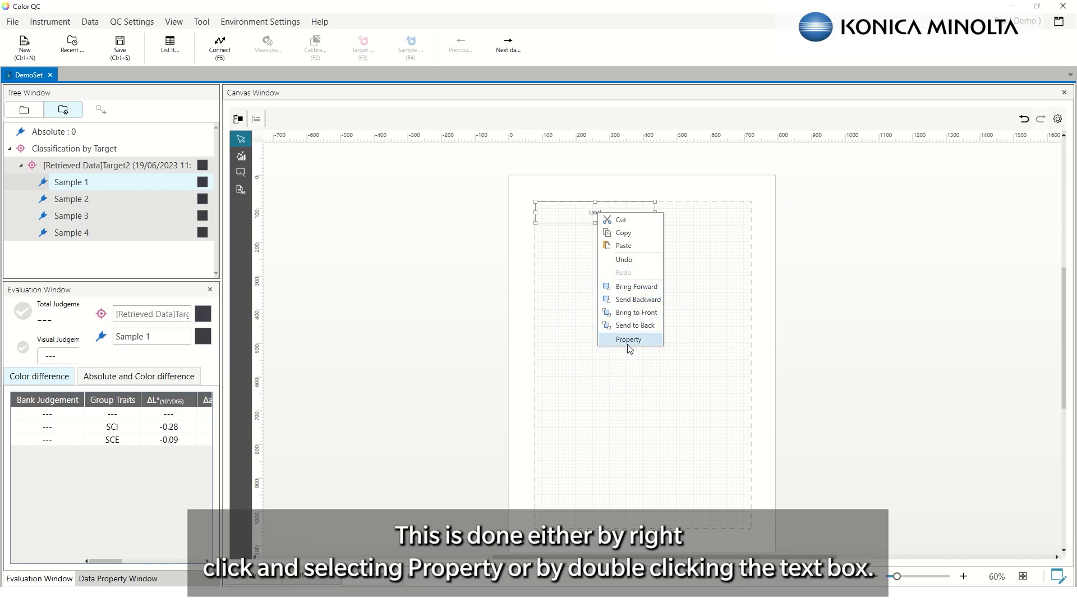
{"action": "left_click", "coordinate": [628, 341]}
{"action": "type", "text": "Canvas Window De"}
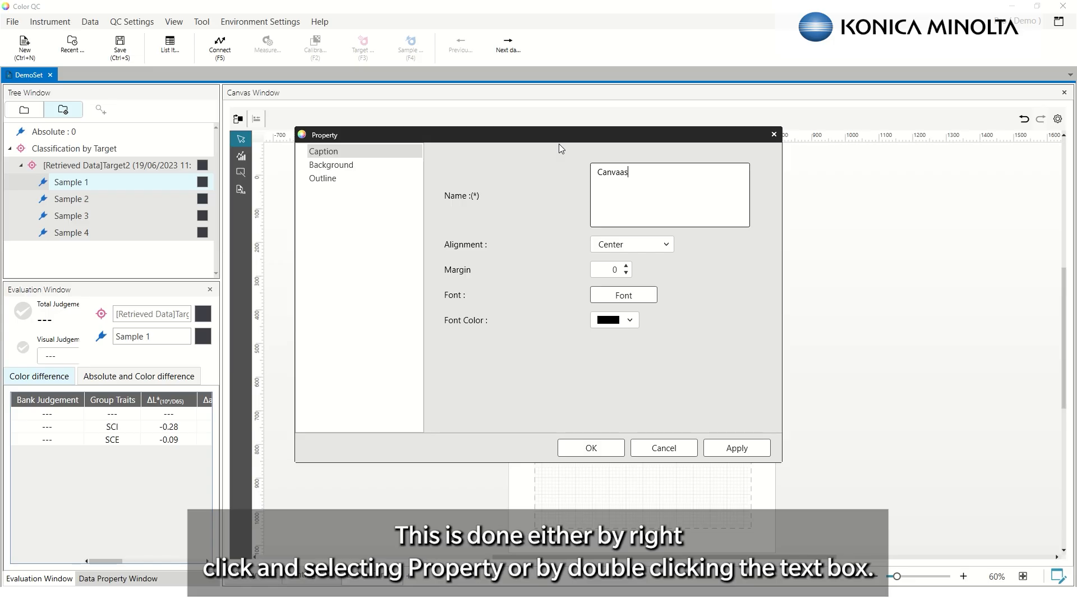
{"action": "type", "text": "mo"}
Format the label caption with red font color, Bold style and size 26
{"action": "left_click", "coordinate": [623, 321]}
{"action": "left_click", "coordinate": [604, 412]}
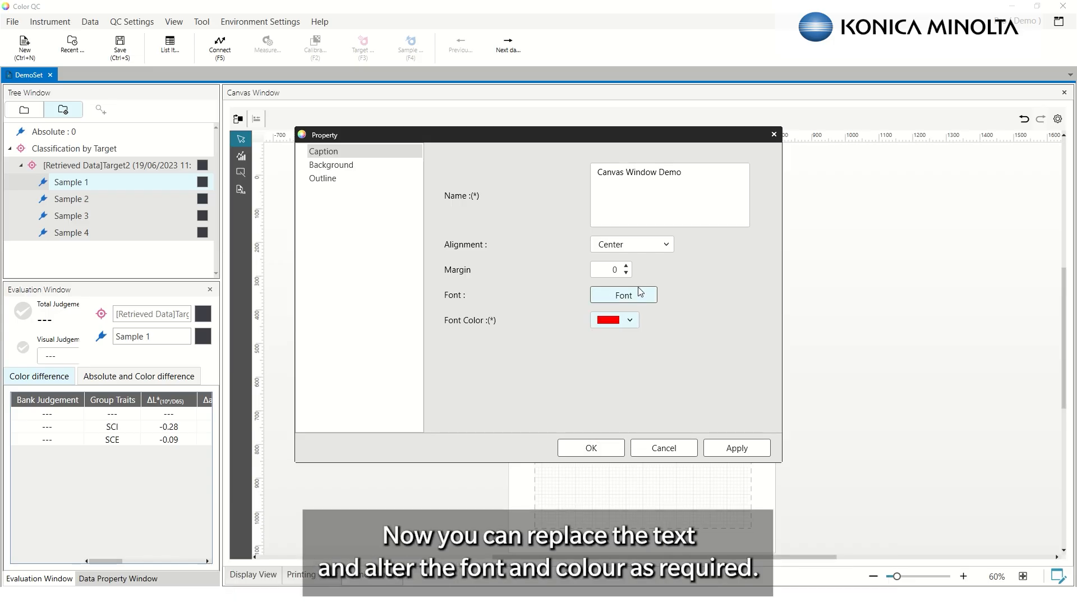
{"action": "left_click", "coordinate": [623, 295]}
{"action": "scroll", "coordinate": [650, 275], "scroll_direction": "down", "scroll_amount": 4}
{"action": "left_click", "coordinate": [648, 242]}
{"action": "left_click", "coordinate": [523, 268]}
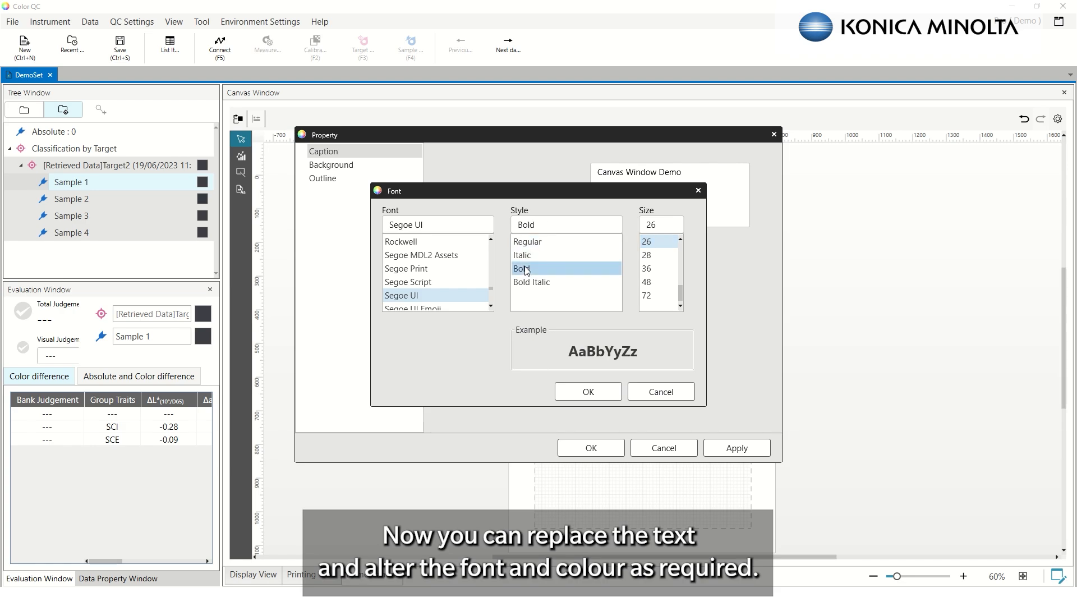
{"action": "left_click", "coordinate": [588, 392]}
{"action": "left_click", "coordinate": [731, 447]}
{"action": "left_click", "coordinate": [590, 447]}
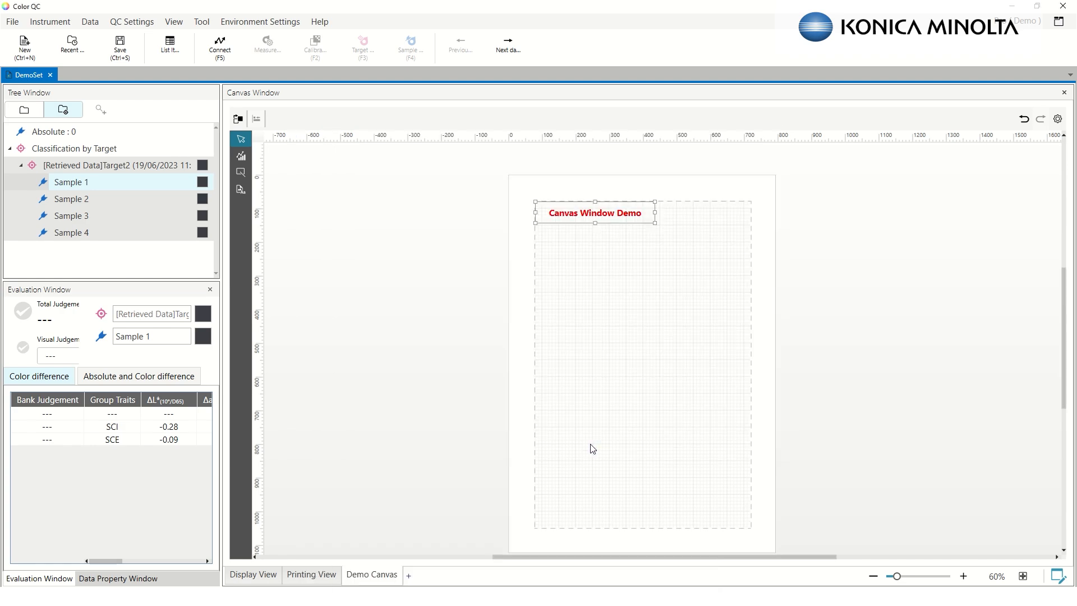
Place an image element at the page's upper-right corner and assign it the Konica Minolta logo as an image file
{"action": "left_click", "coordinate": [241, 190]}
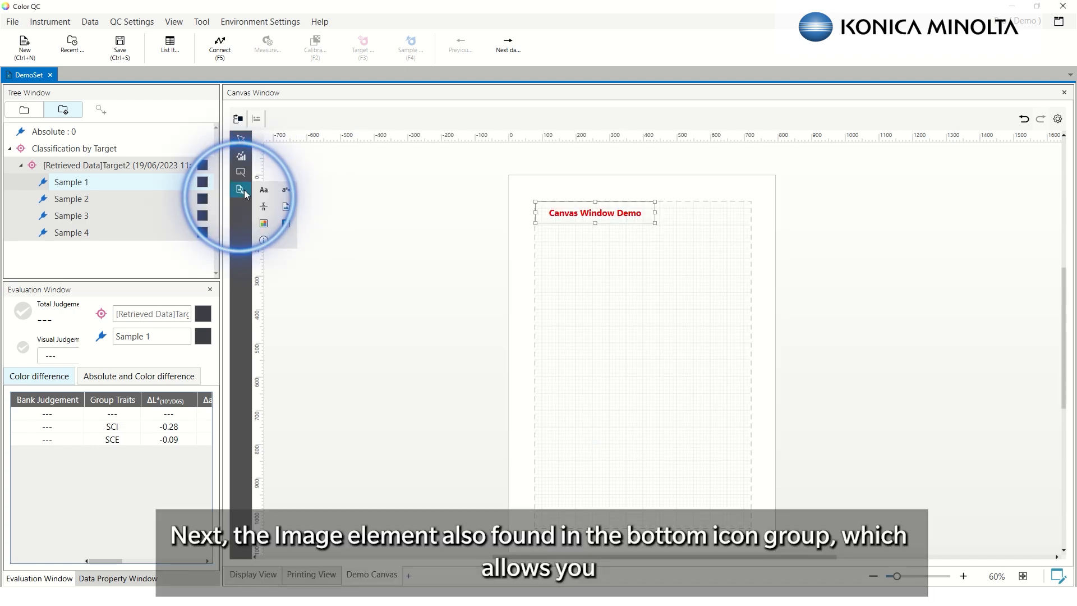
{"action": "left_click", "coordinate": [282, 211]}
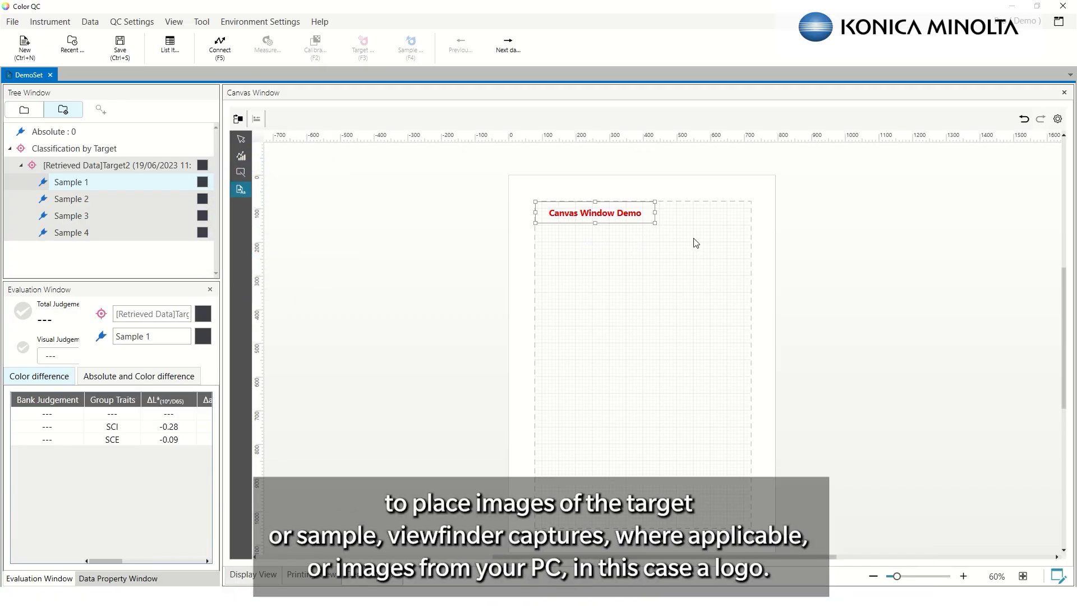
{"action": "left_click_drag", "start_coordinate": [685, 233], "coordinate": [754, 185]}
{"action": "right_click", "coordinate": [733, 201]}
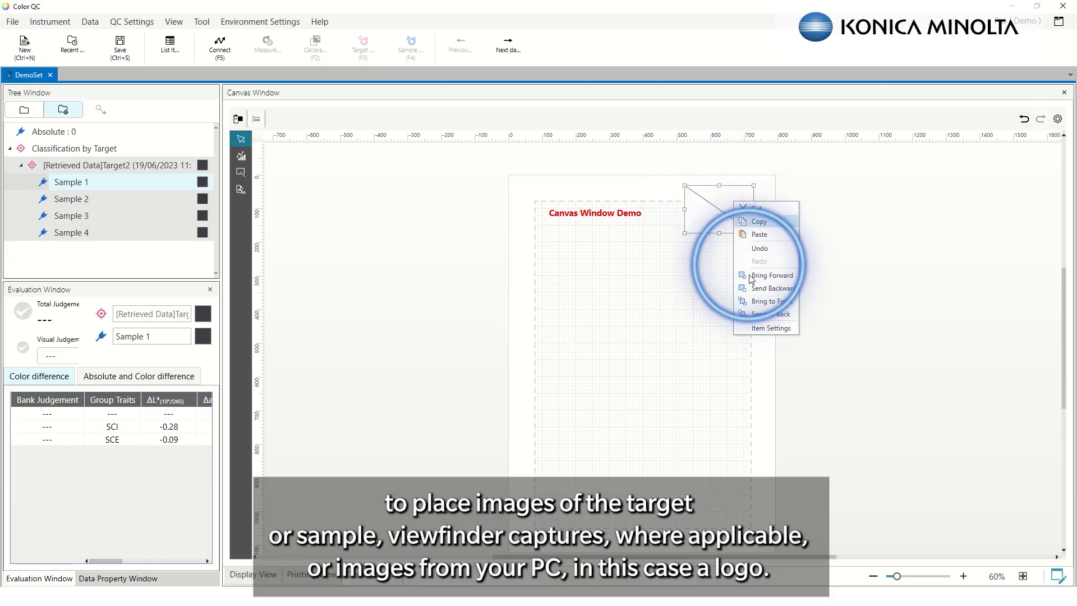
{"action": "left_click", "coordinate": [770, 329]}
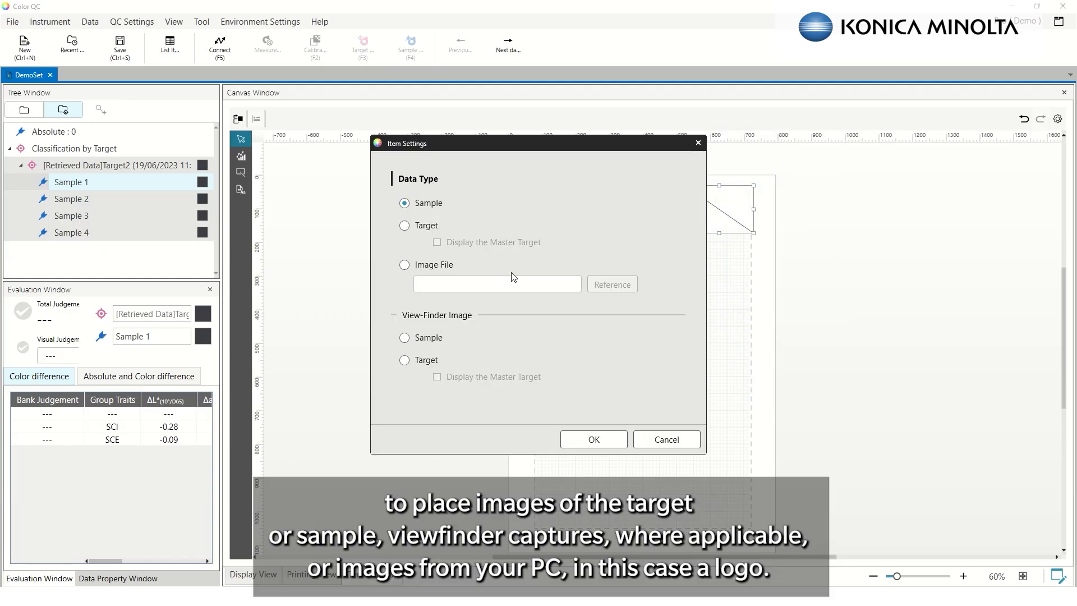
{"action": "left_click", "coordinate": [404, 265]}
{"action": "left_click", "coordinate": [601, 284]}
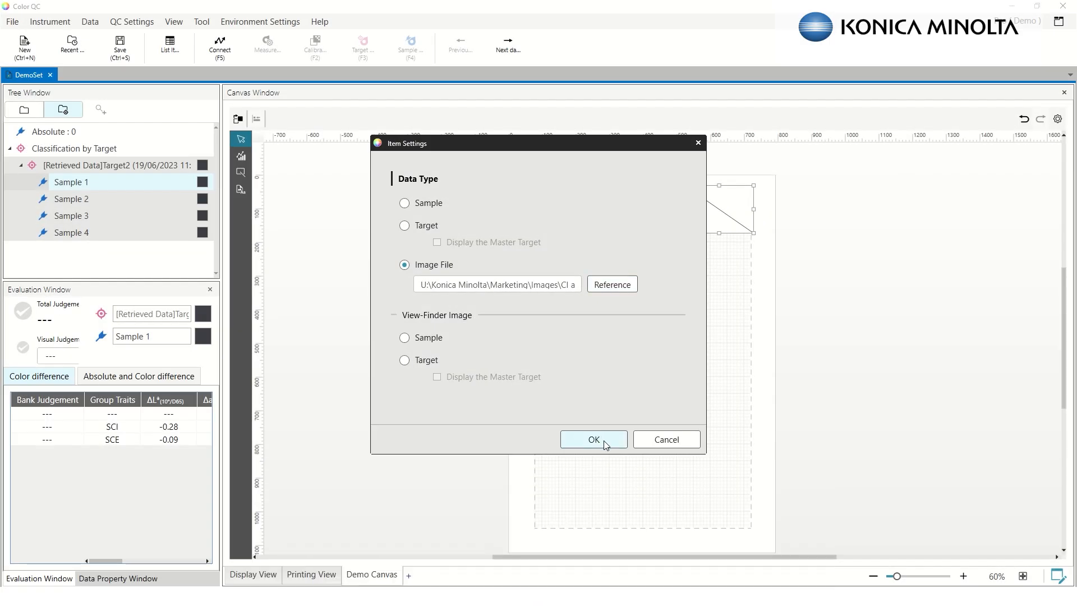
{"action": "left_click", "coordinate": [604, 439]}
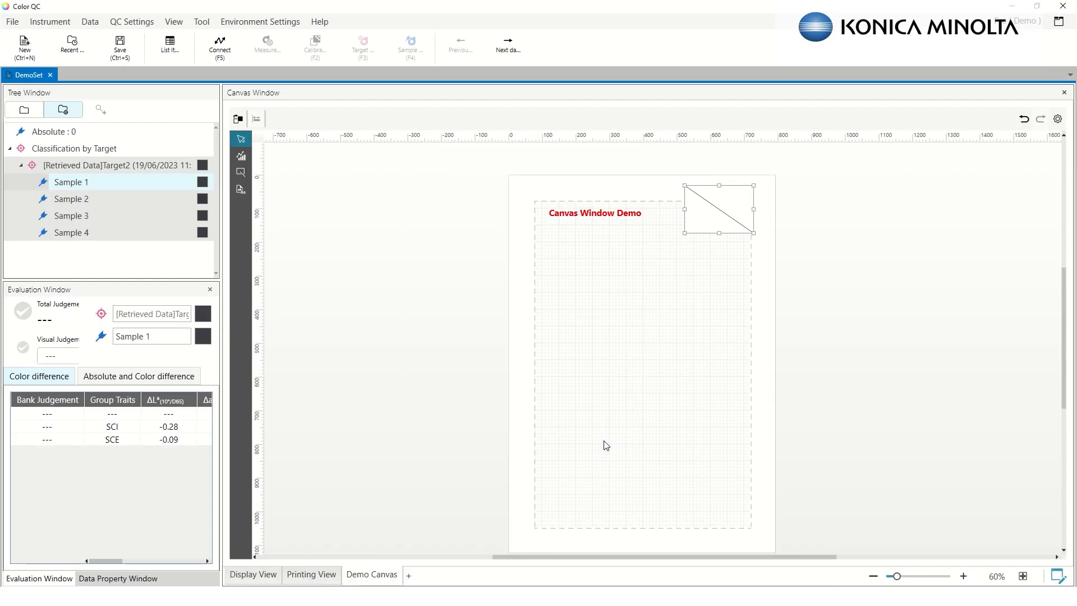
Try enlarging the logo image from its lower-left corner and undo the resize
{"action": "left_click_drag", "start_coordinate": [685, 233], "coordinate": [653, 255]}
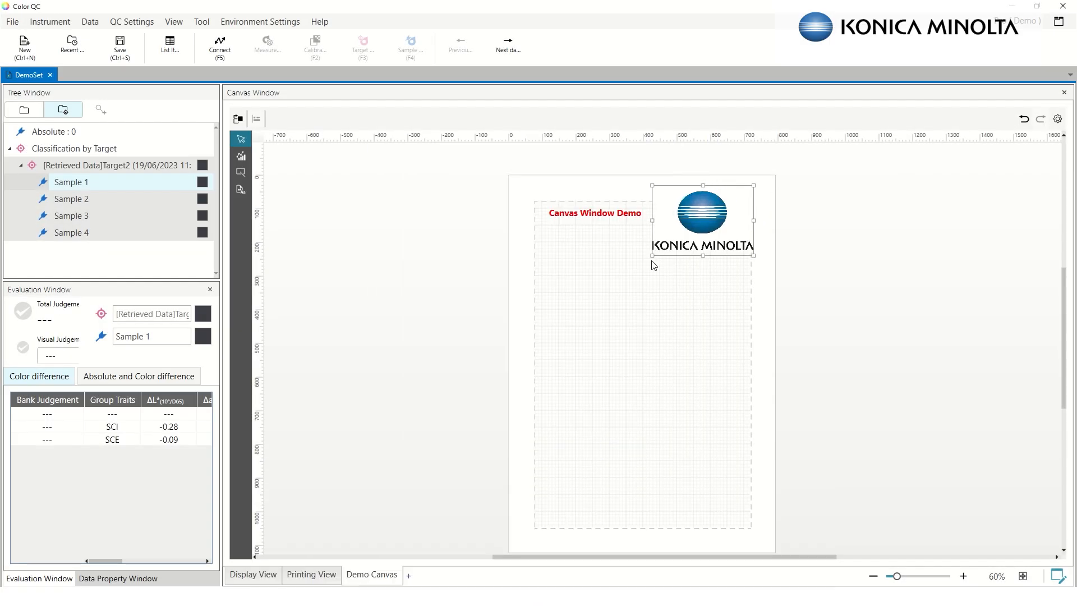
{"action": "key", "text": "ctrl+z"}
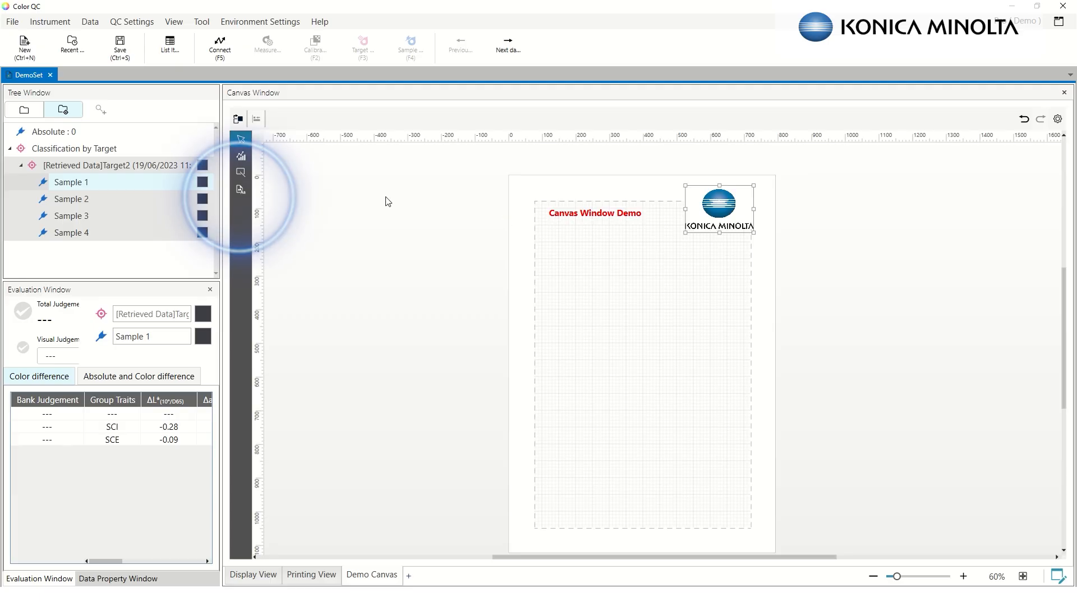
Place a list item label below the page title and shrink its box to fit the L*(10°/D65) text closely
{"action": "left_click", "coordinate": [240, 190]}
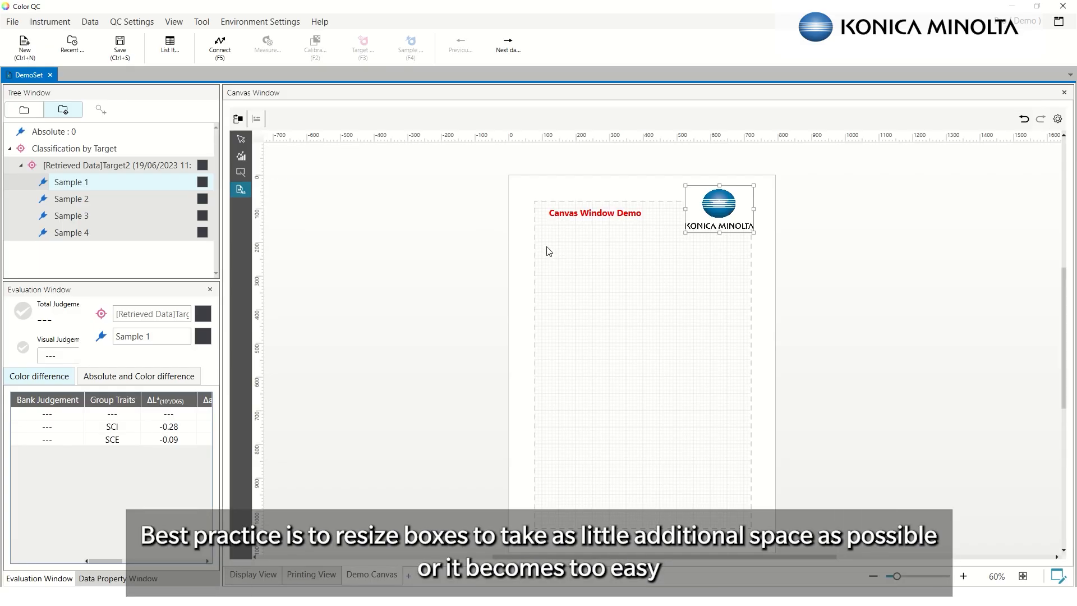
{"action": "mouse_move", "coordinate": [546, 245]}
{"action": "left_mouse_down"}
{"action": "mouse_move", "coordinate": [594, 264]}
{"action": "mouse_move", "coordinate": [641, 266]}
{"action": "mouse_move", "coordinate": [620, 249]}
{"action": "left_mouse_up"}
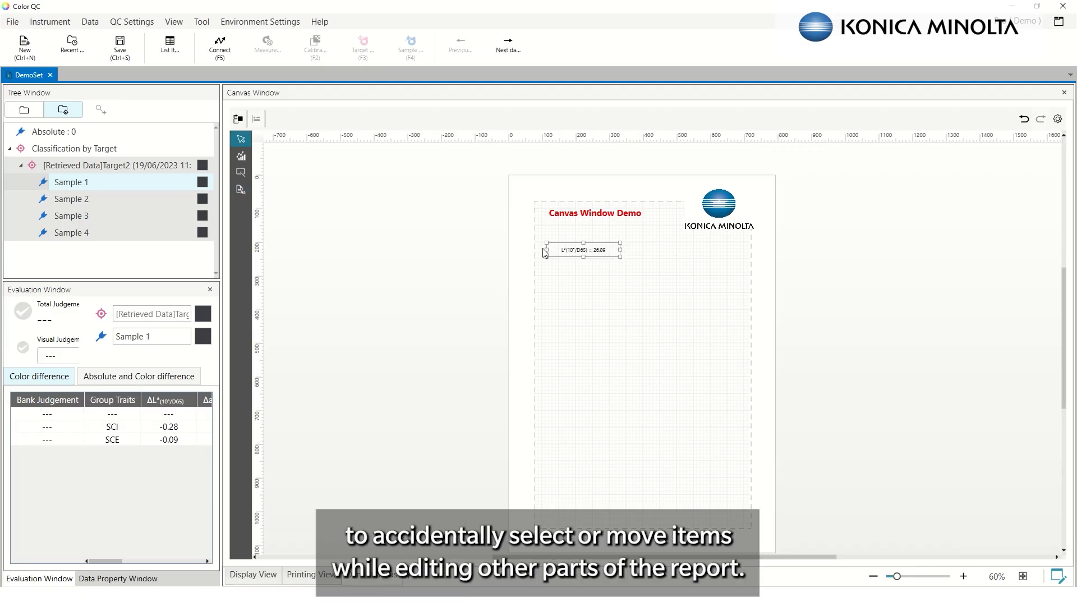
{"action": "left_click_drag", "start_coordinate": [547, 248], "coordinate": [588, 252]}
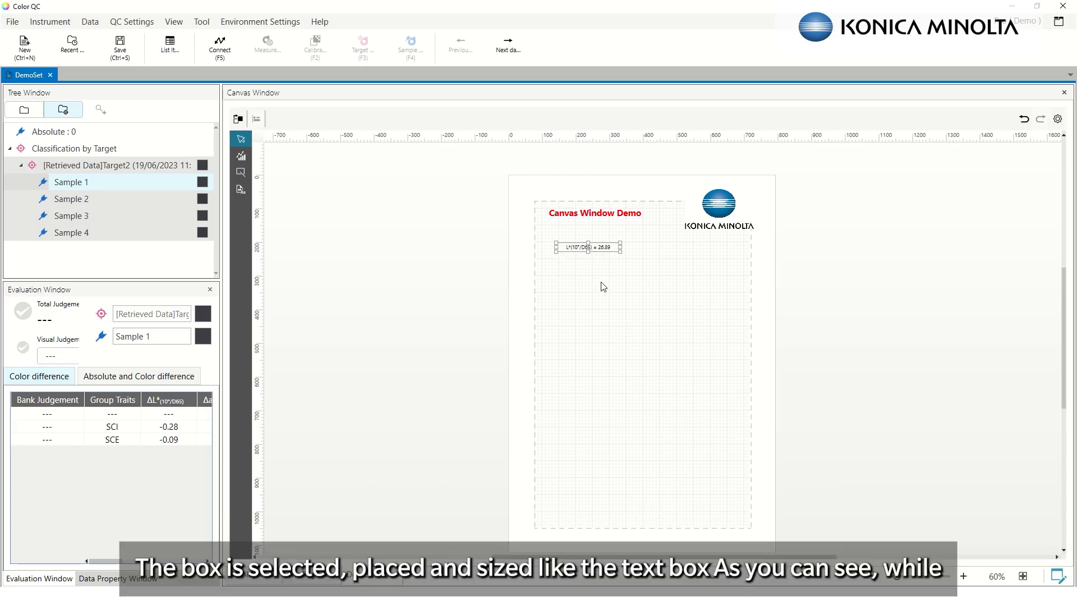
Cycle through Sample 2, Sample 3 and Sample 4 to check which data the L* label displays
{"action": "scroll", "coordinate": [617, 275], "scroll_direction": "up", "scroll_amount": 2}
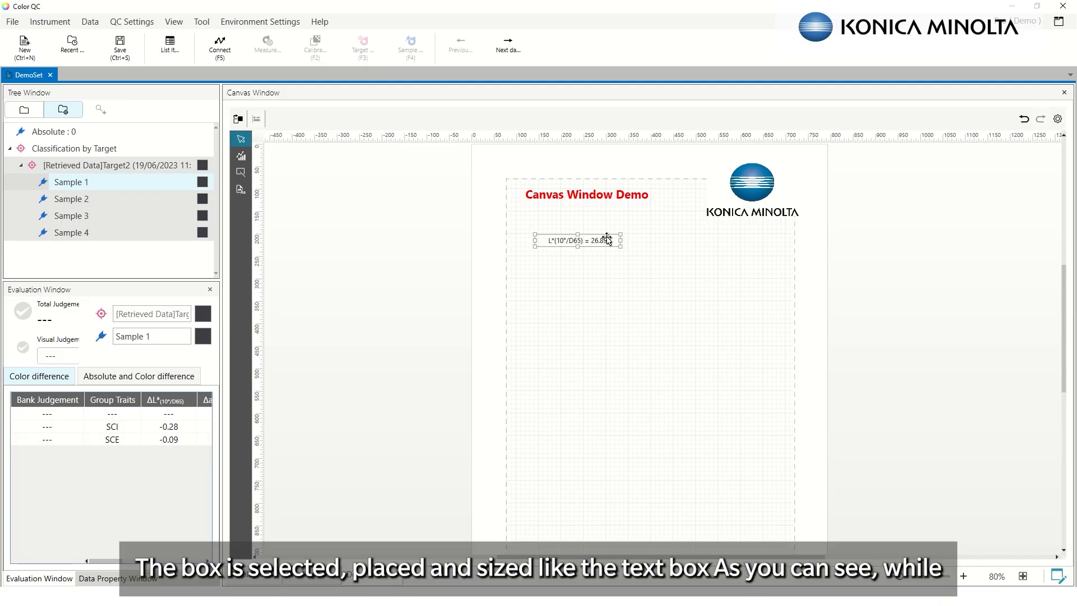
{"action": "left_click", "coordinate": [51, 200]}
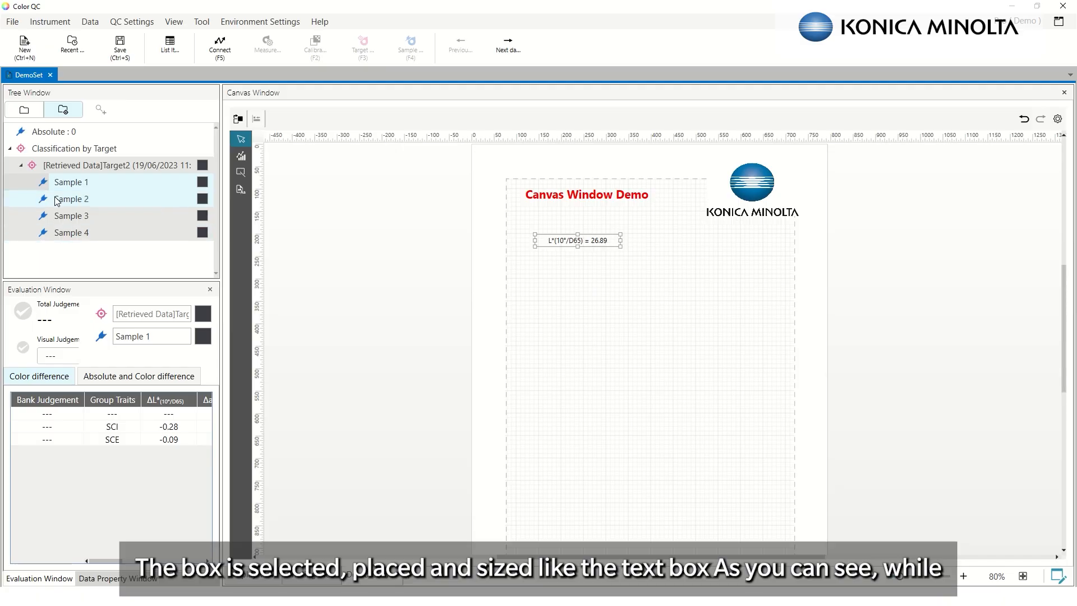
{"action": "left_click", "coordinate": [78, 219]}
{"action": "left_click", "coordinate": [77, 232]}
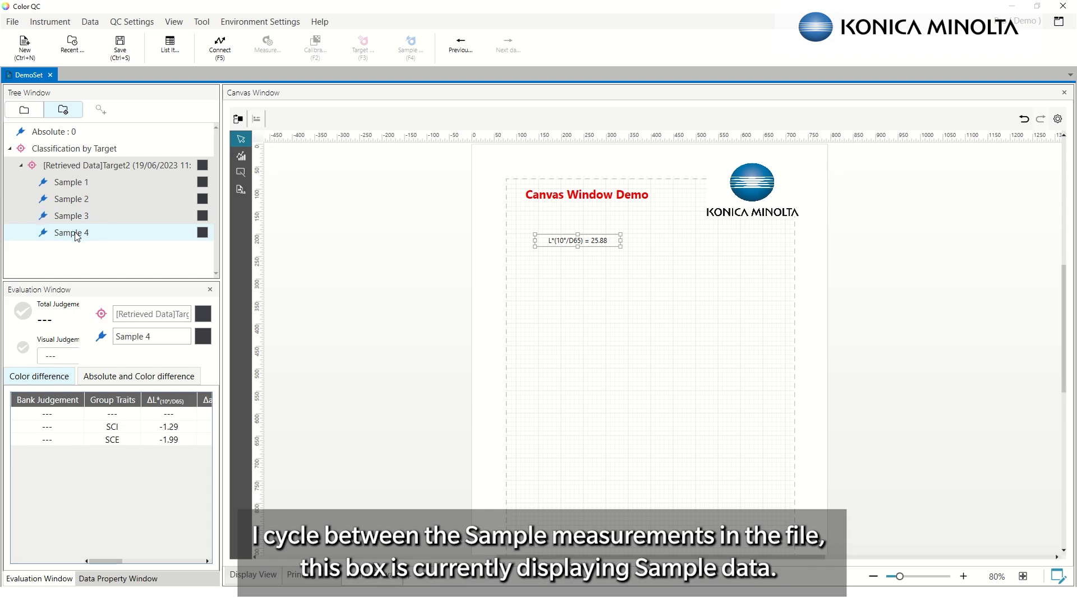
Examine the L* label's item settings, including the recent display items and the Color/Index and Properties list item categories
{"action": "right_click", "coordinate": [583, 241]}
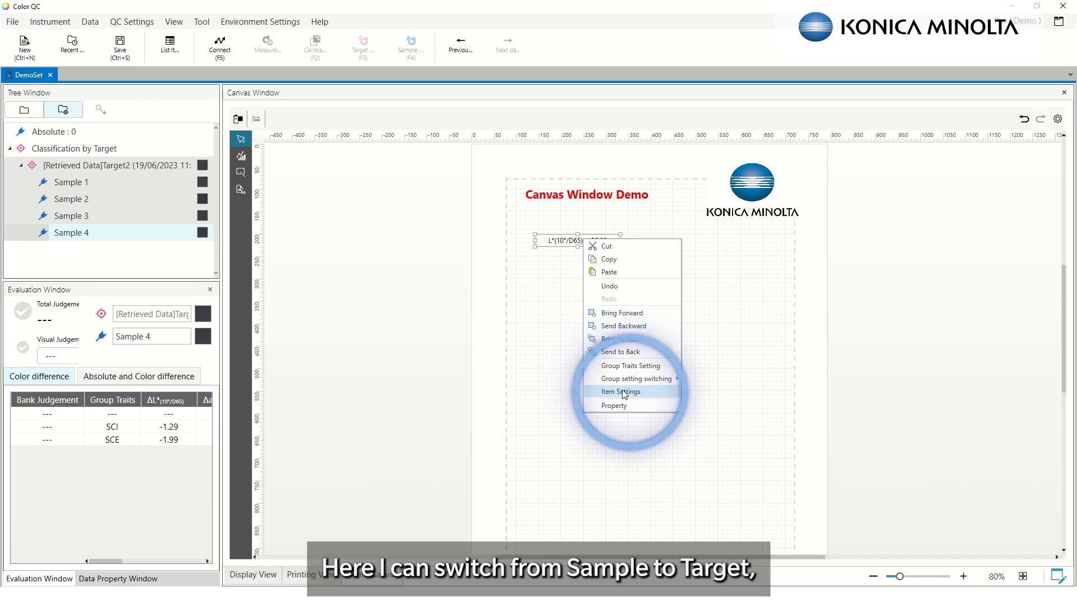
{"action": "left_click", "coordinate": [624, 392]}
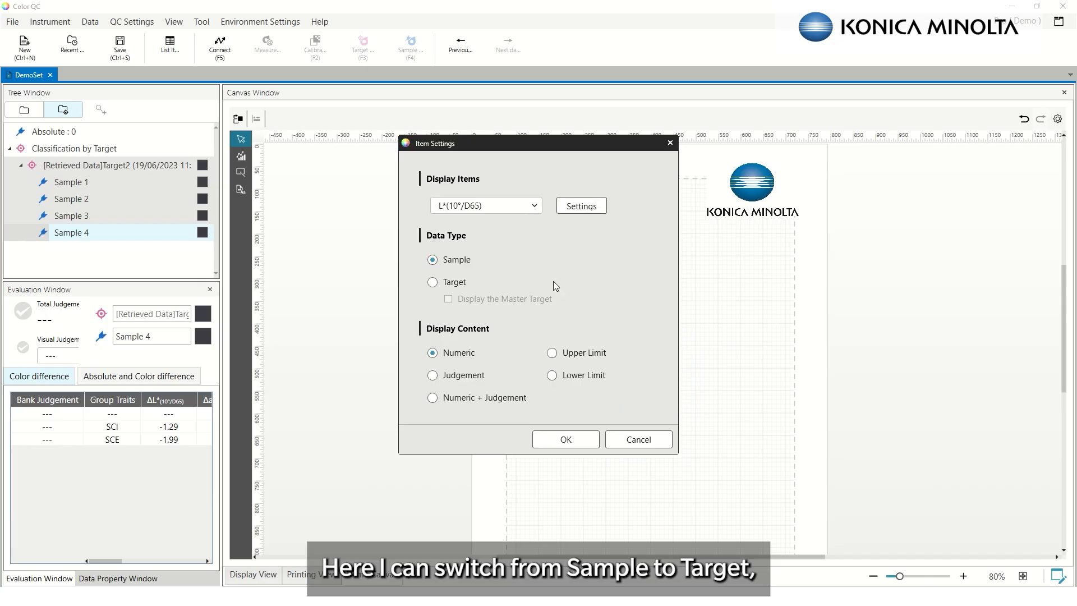
{"action": "left_click", "coordinate": [534, 206]}
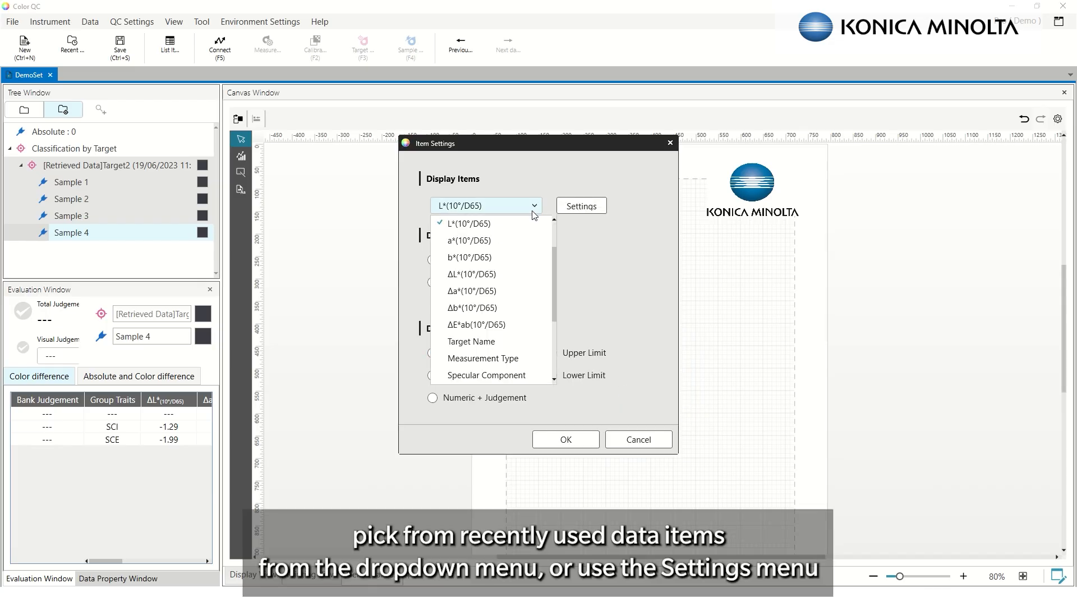
{"action": "left_click", "coordinate": [580, 214]}
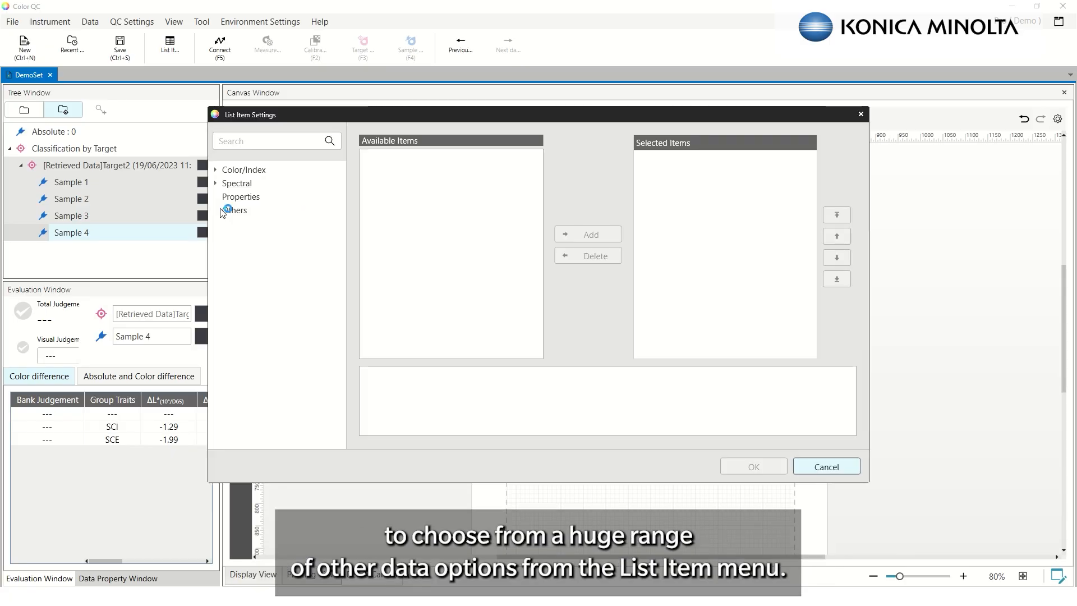
{"action": "left_click", "coordinate": [216, 170]}
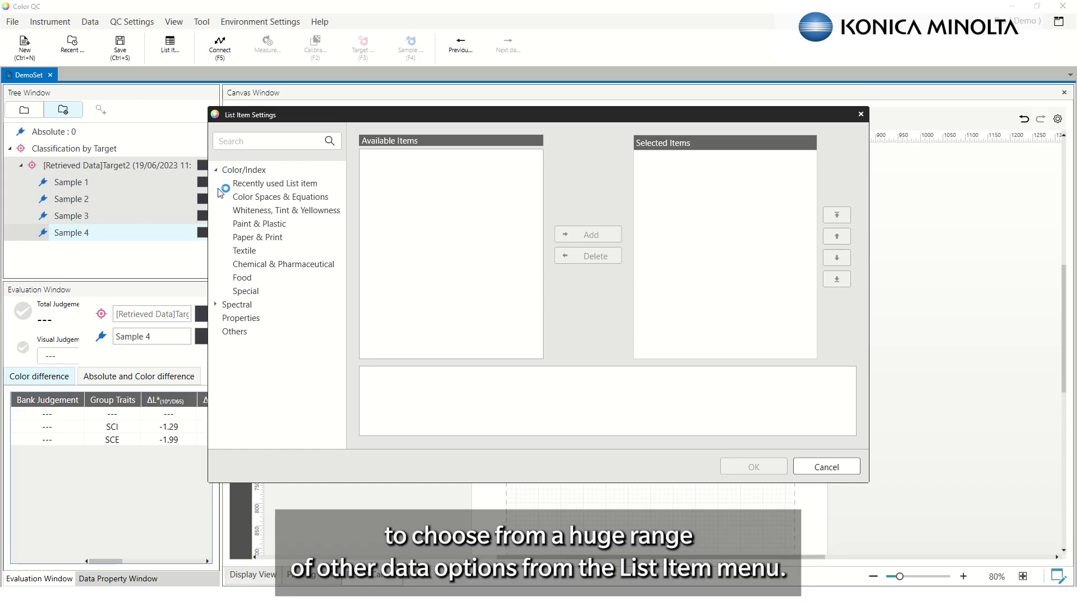
{"action": "left_click", "coordinate": [256, 197]}
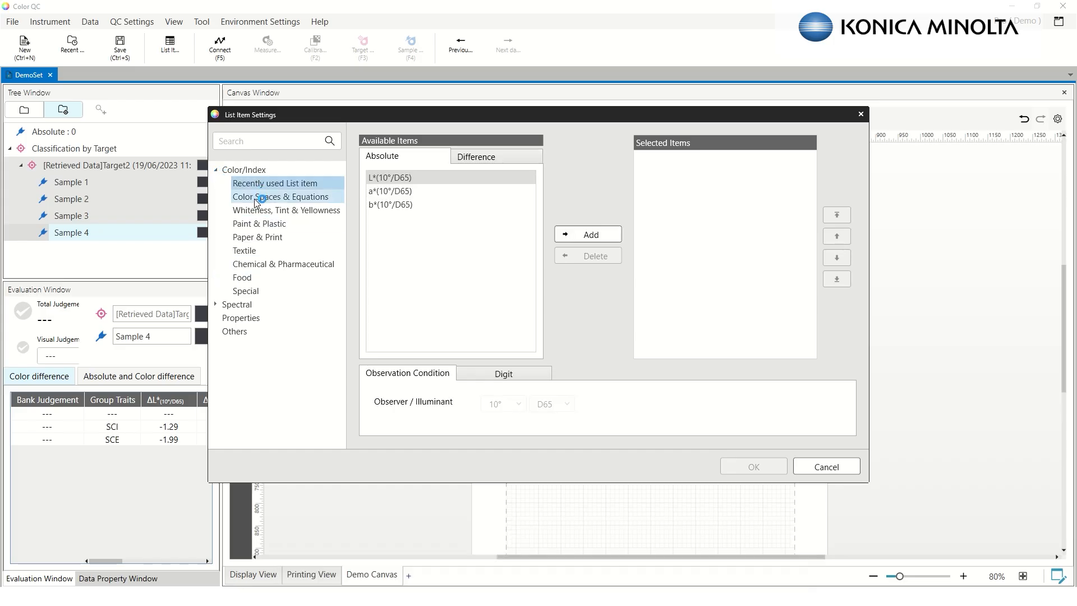
{"action": "left_click", "coordinate": [256, 211]}
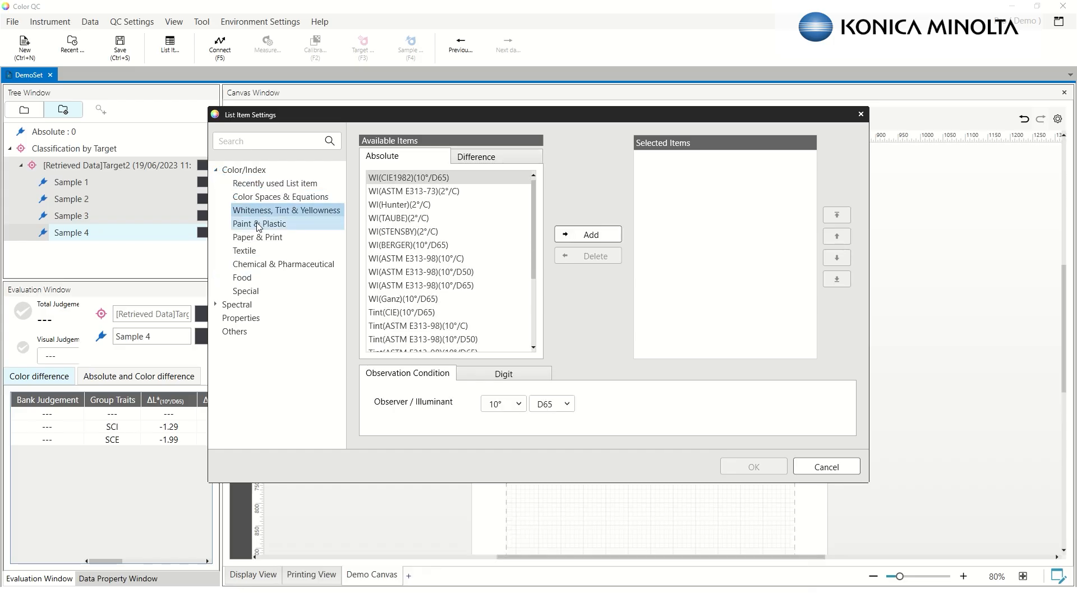
{"action": "left_click", "coordinate": [257, 224]}
{"action": "left_click", "coordinate": [254, 238]}
{"action": "left_click", "coordinate": [254, 251]}
{"action": "left_click", "coordinate": [252, 264]}
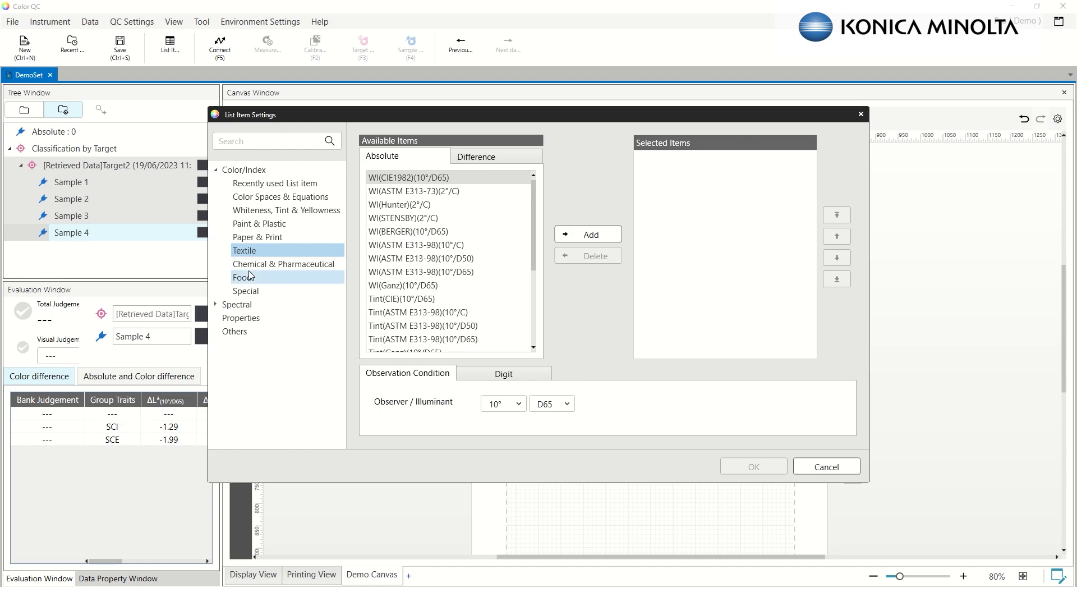
{"action": "left_click", "coordinate": [249, 319]}
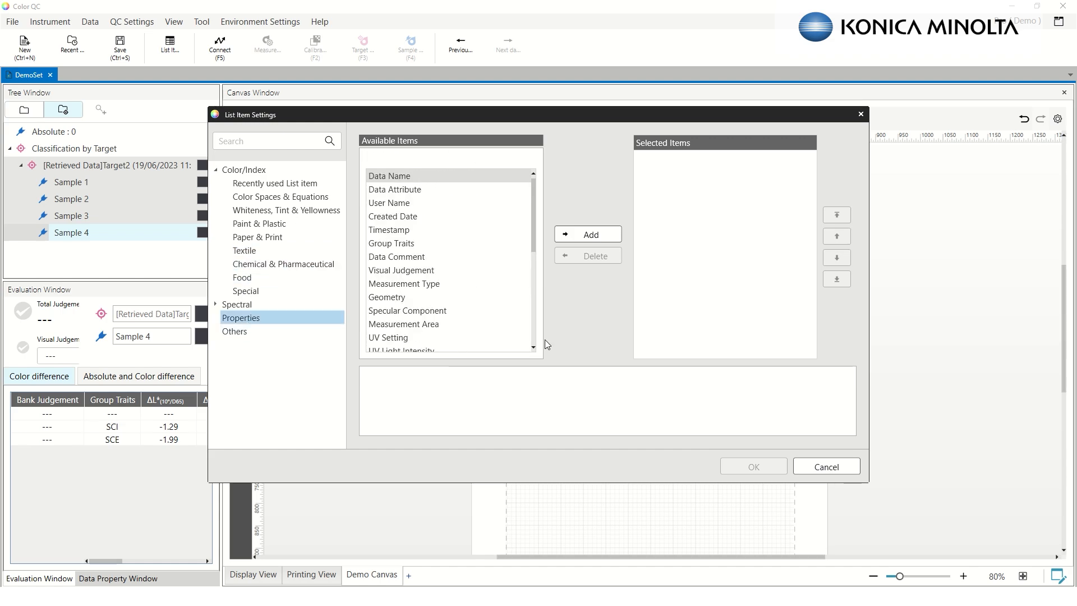
{"action": "left_click", "coordinate": [832, 468]}
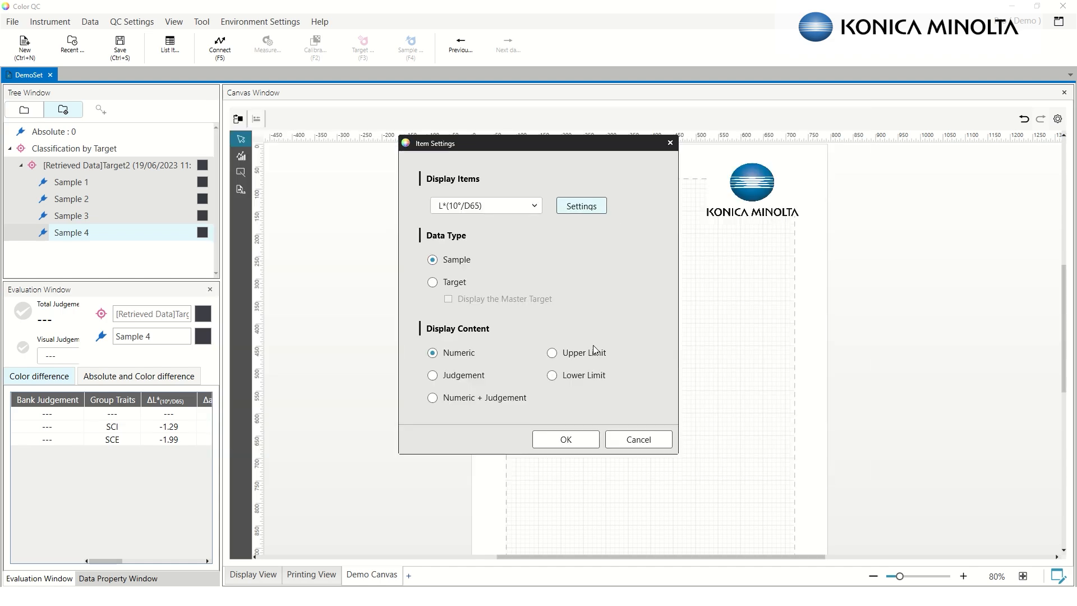
{"action": "left_click", "coordinate": [567, 440]}
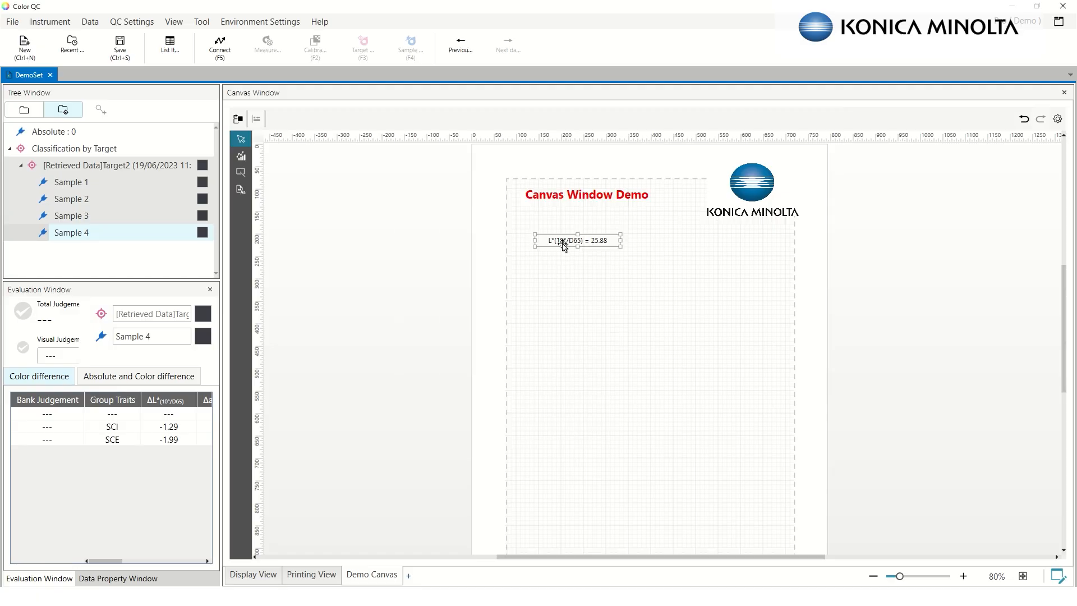
Move the L* label slightly down and duplicate it, aligning the copy level with it below the logo
{"action": "left_click_drag", "start_coordinate": [563, 245], "coordinate": [562, 244]}
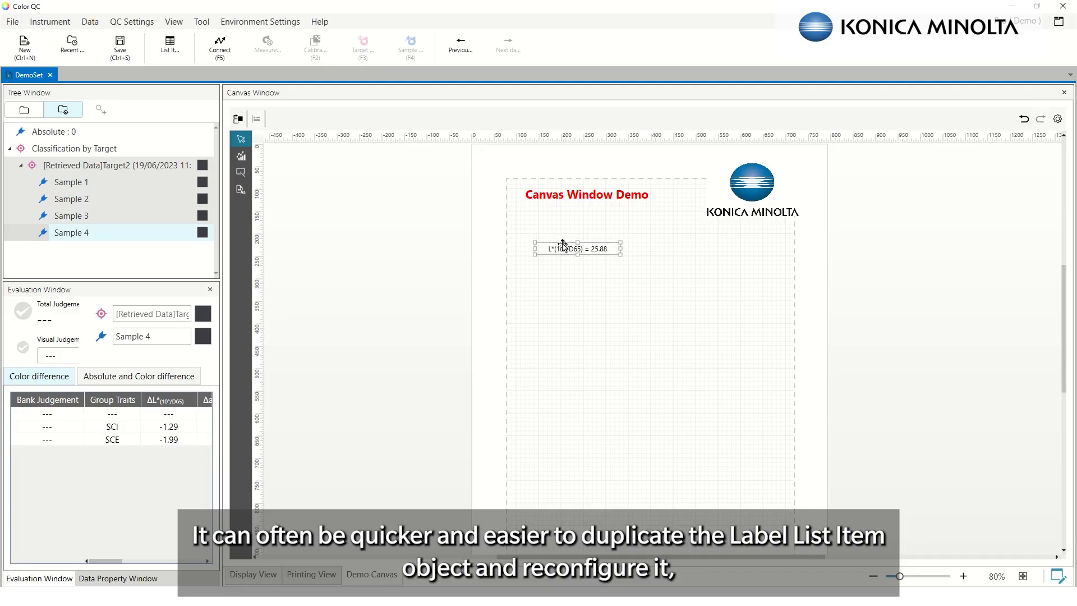
{"action": "right_click", "coordinate": [578, 248]}
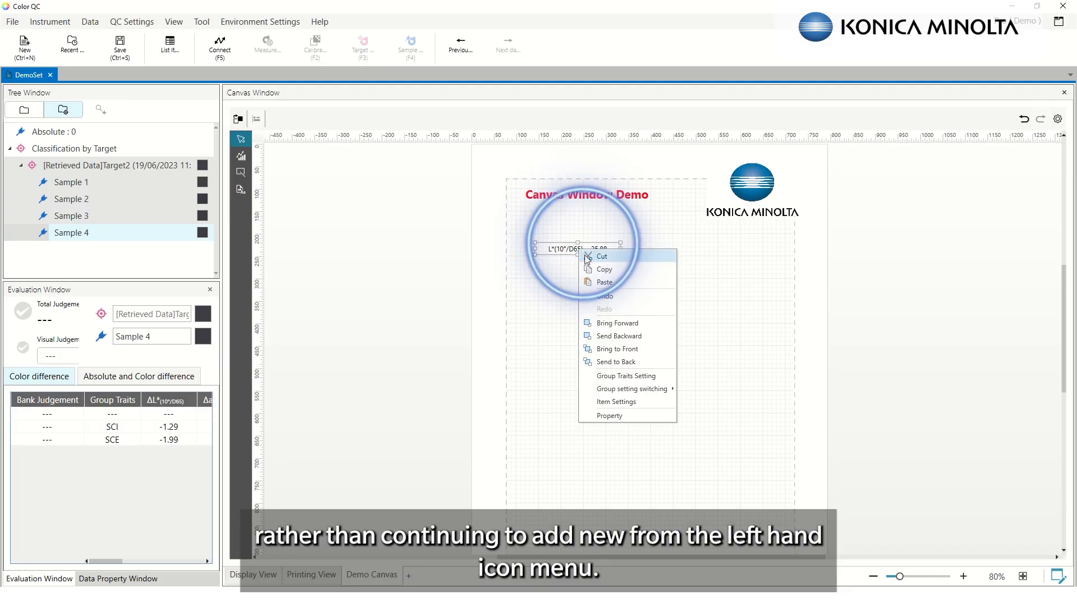
{"action": "left_click", "coordinate": [603, 270]}
{"action": "left_click", "coordinate": [700, 266]}
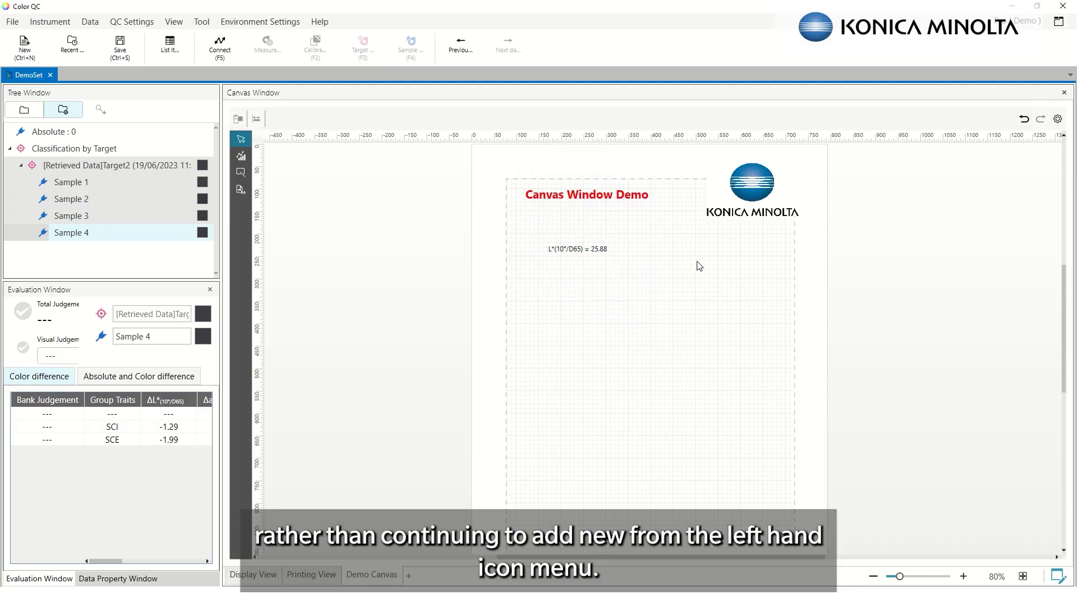
{"action": "right_click", "coordinate": [697, 264]}
{"action": "left_click", "coordinate": [718, 290]}
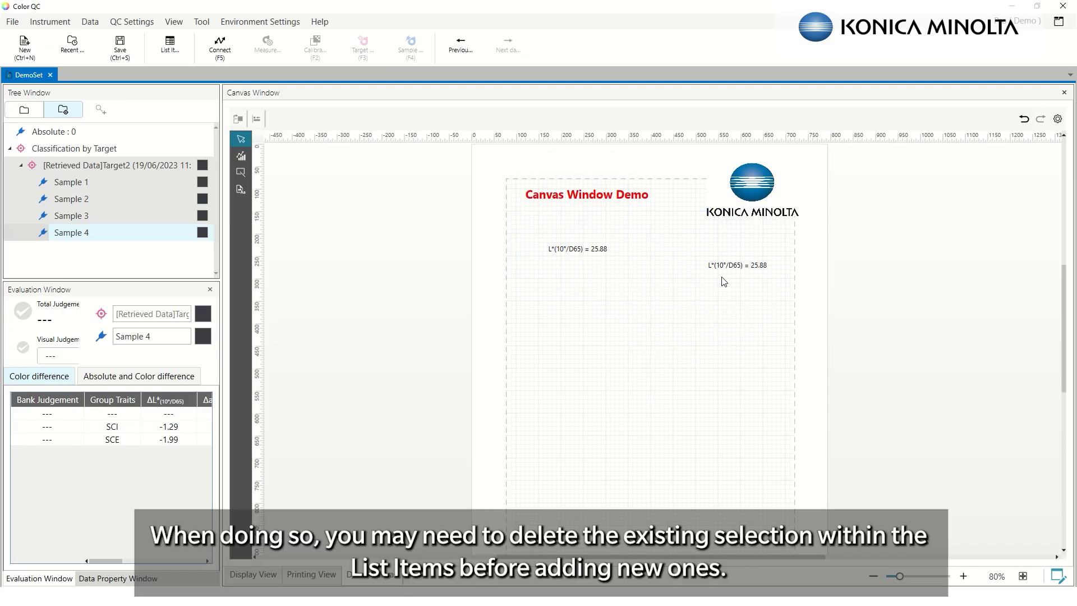
{"action": "left_click_drag", "start_coordinate": [727, 267], "coordinate": [709, 250]}
{"action": "right_click", "coordinate": [709, 251]}
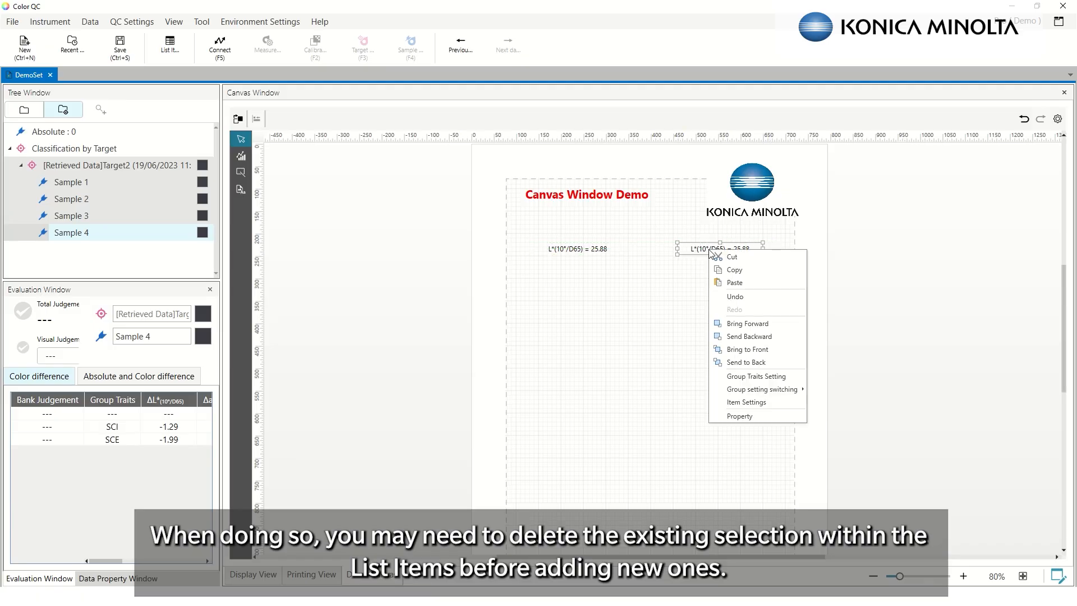
{"action": "left_click", "coordinate": [738, 399]}
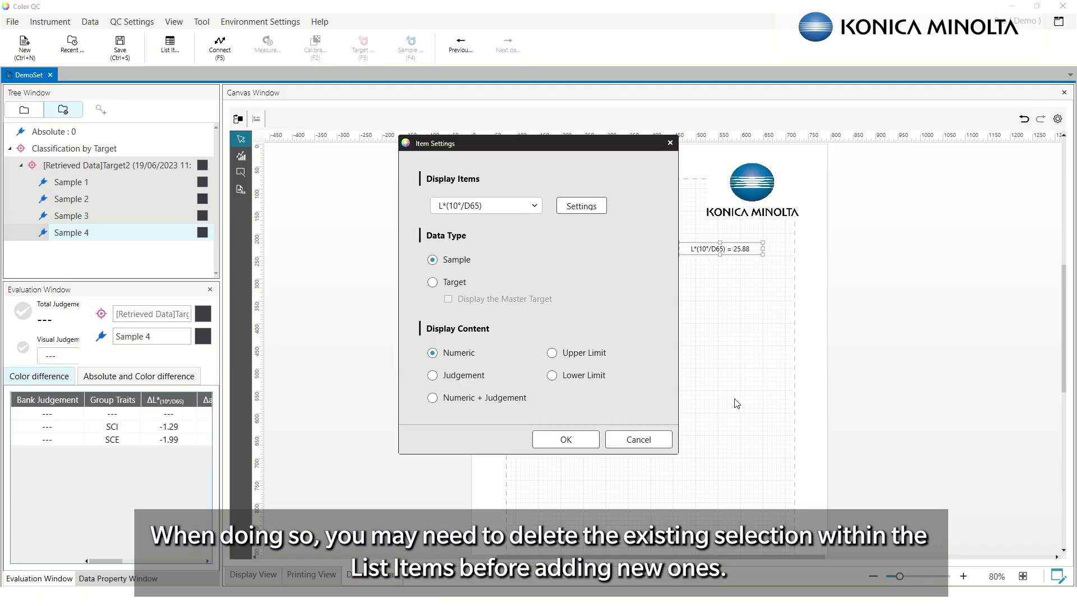
{"action": "left_click", "coordinate": [665, 439]}
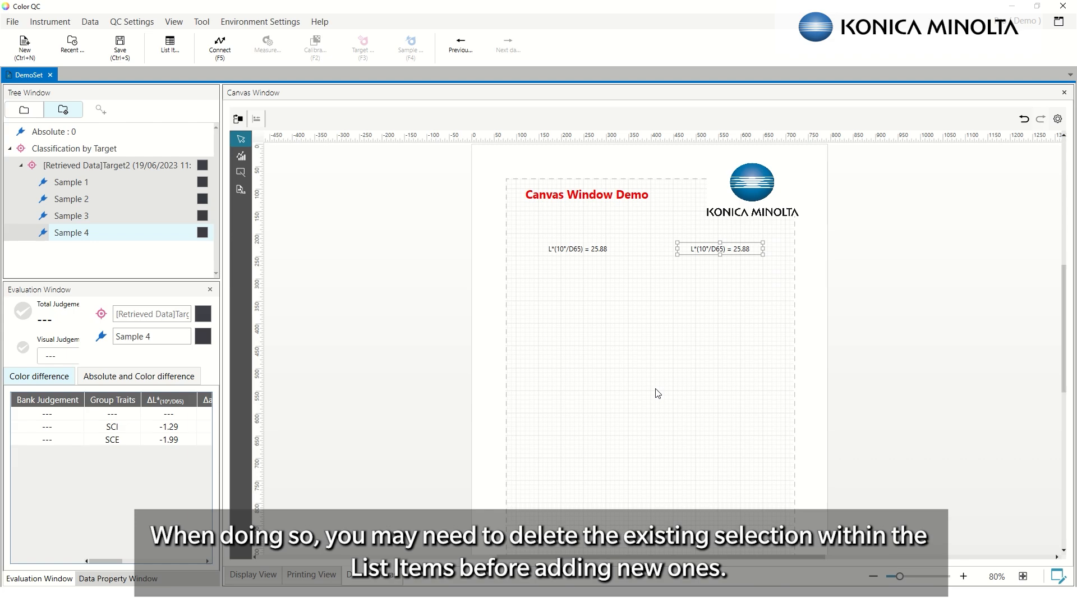
Switch the original L* label below the title to the Target data type
{"action": "left_click", "coordinate": [599, 250]}
{"action": "right_click", "coordinate": [599, 251]}
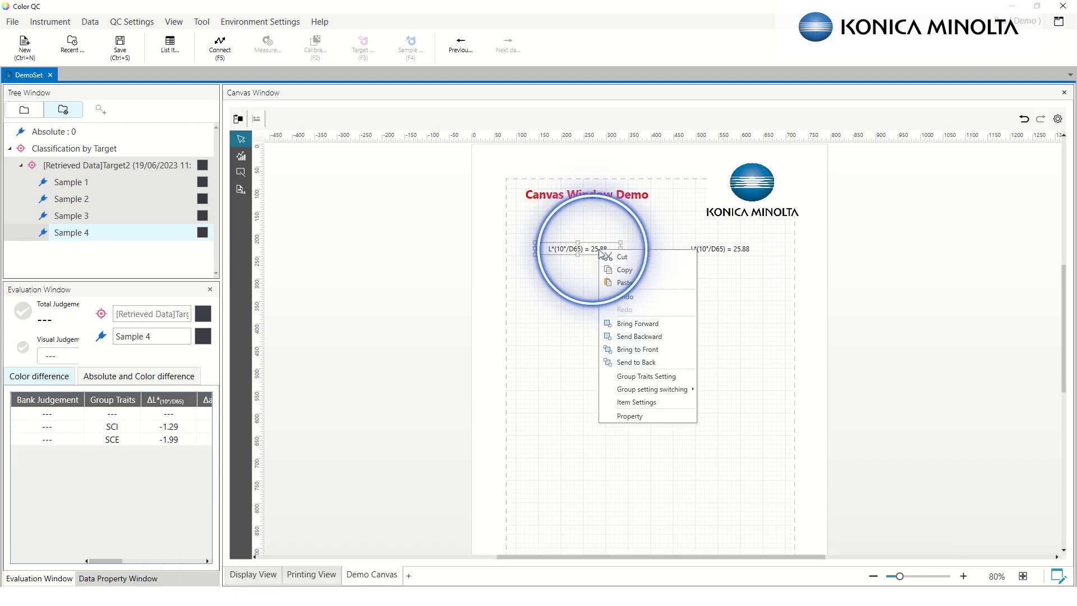
{"action": "left_click", "coordinate": [627, 400]}
{"action": "left_click", "coordinate": [432, 282]}
{"action": "left_click", "coordinate": [565, 439]}
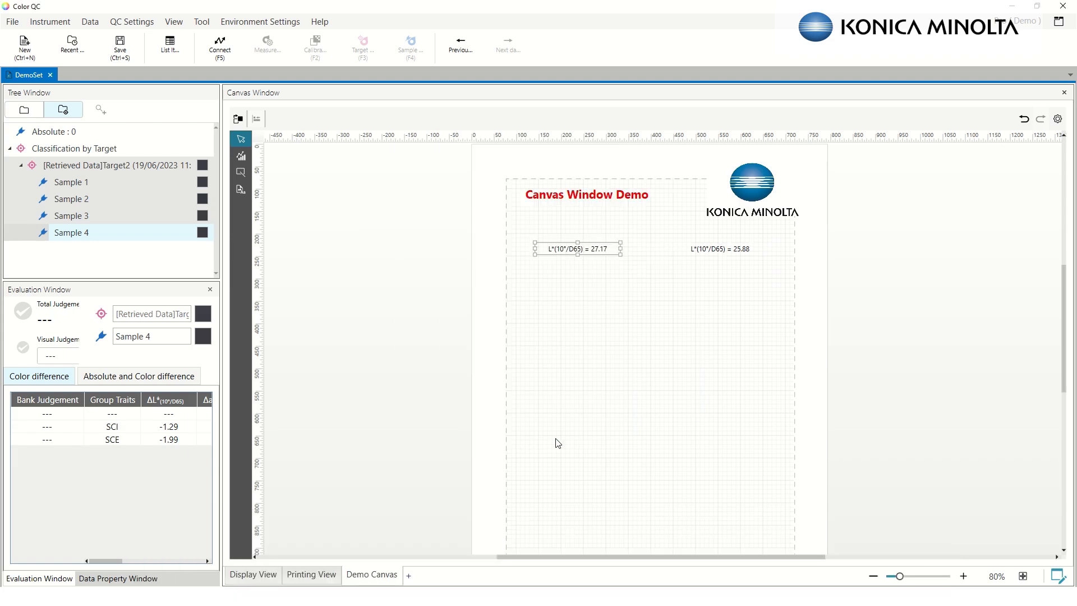
Duplicate the sample L* label below the logo and position the copy directly beneath it
{"action": "left_click", "coordinate": [721, 251]}
{"action": "key", "text": "ctrl+c"}
{"action": "key", "text": "ctrl+v"}
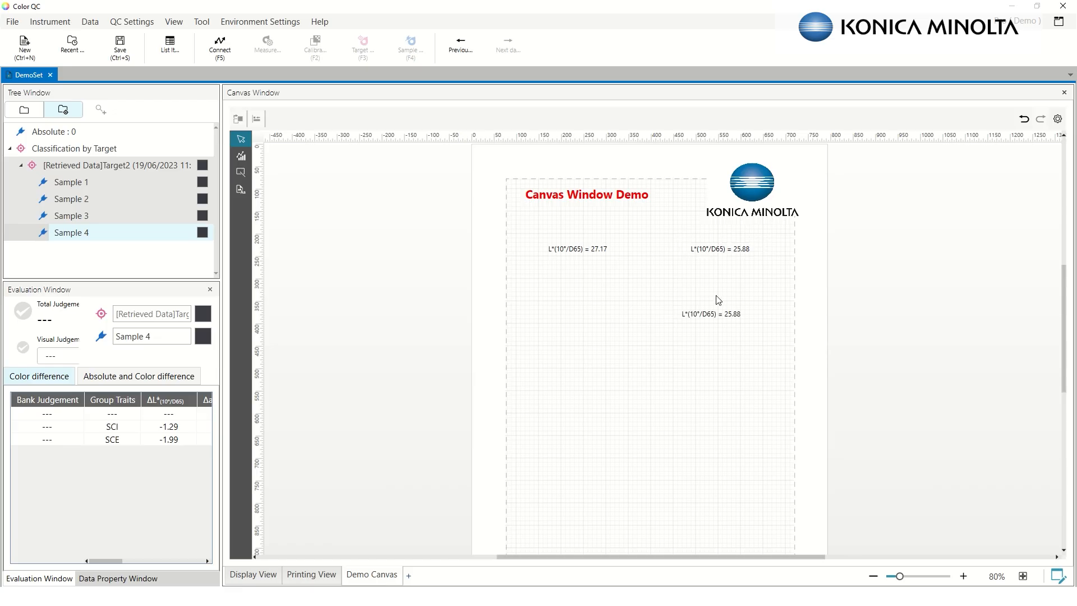
{"action": "left_click_drag", "start_coordinate": [717, 309], "coordinate": [727, 263]}
Change the display item of the lower duplicated label to ΔL*(10°/D65)
{"action": "right_click", "coordinate": [727, 263]}
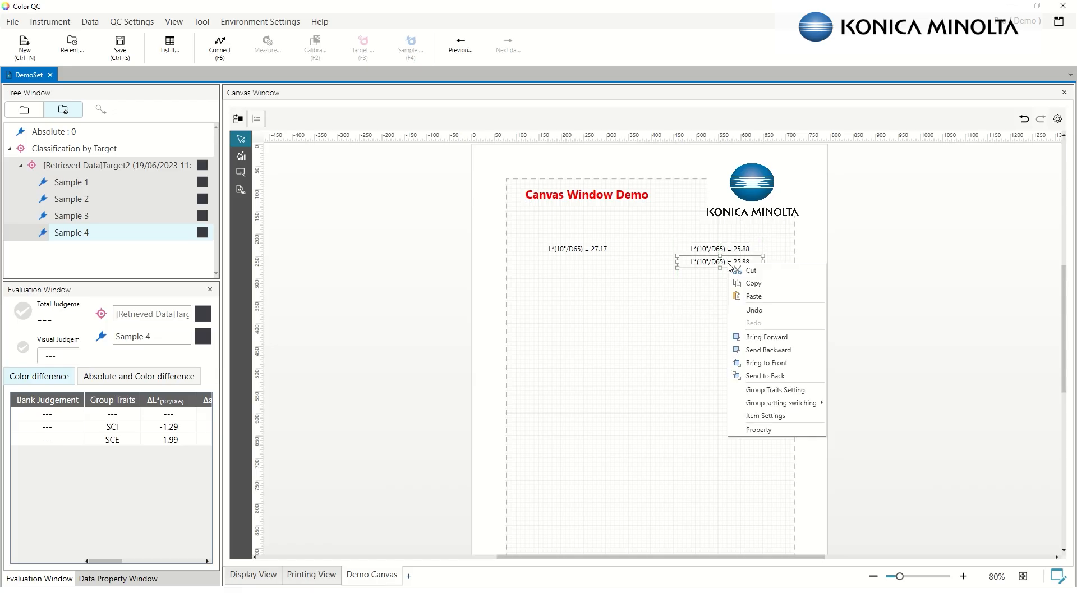
{"action": "left_click", "coordinate": [752, 415]}
{"action": "left_click", "coordinate": [485, 205]}
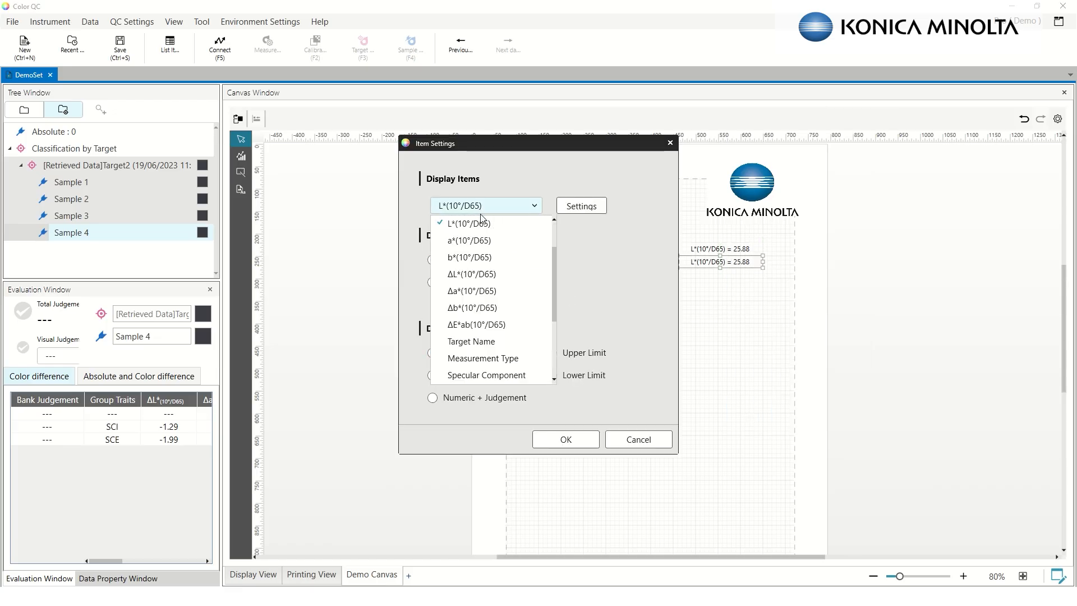
{"action": "left_click", "coordinate": [478, 275]}
{"action": "left_click", "coordinate": [561, 440]}
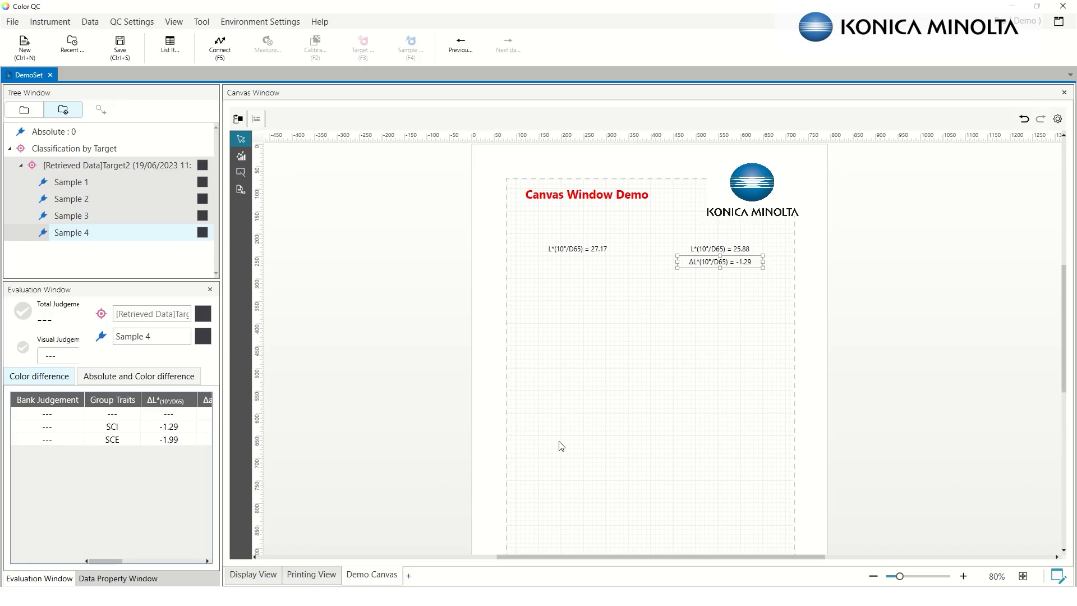
{"action": "left_click", "coordinate": [719, 346]}
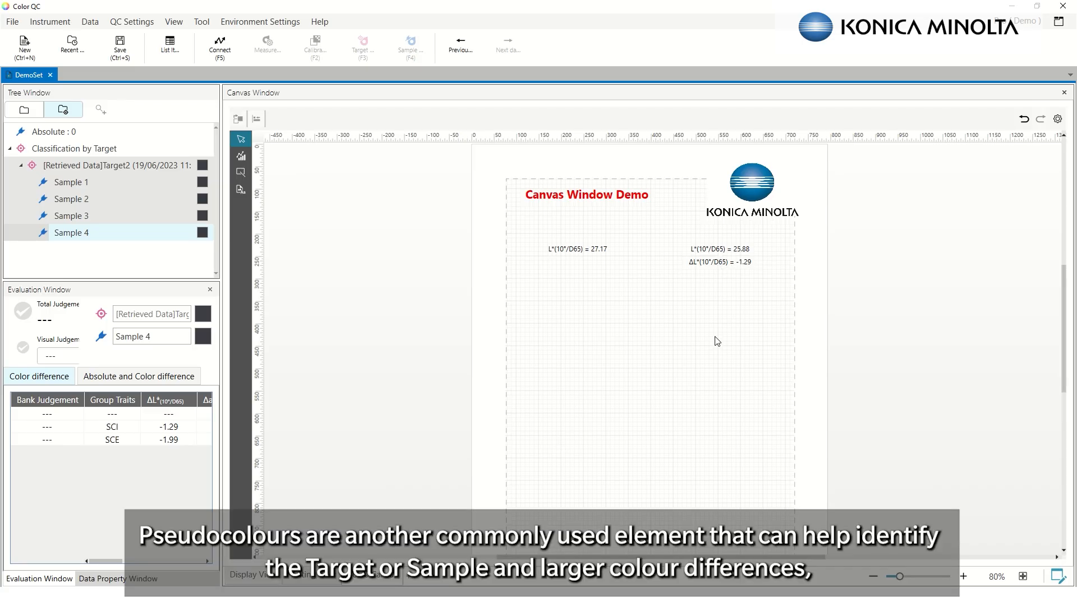
Place a rectangular pseudocolour patch beneath the ΔL* label and select it
{"action": "left_click", "coordinate": [241, 189]}
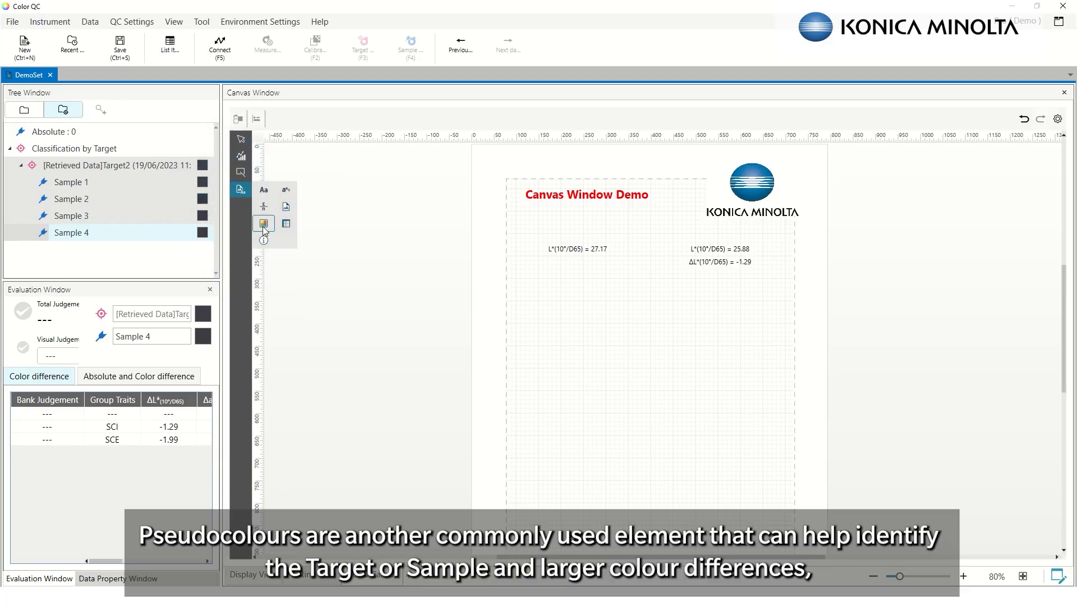
{"action": "left_click", "coordinate": [262, 225]}
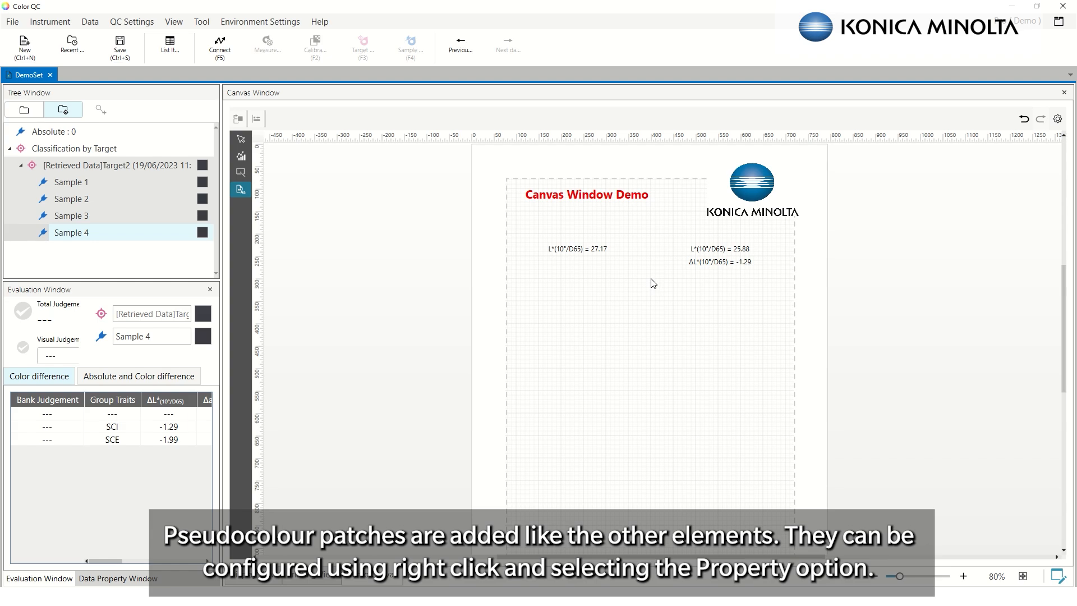
{"action": "left_click_drag", "start_coordinate": [650, 279], "coordinate": [768, 324]}
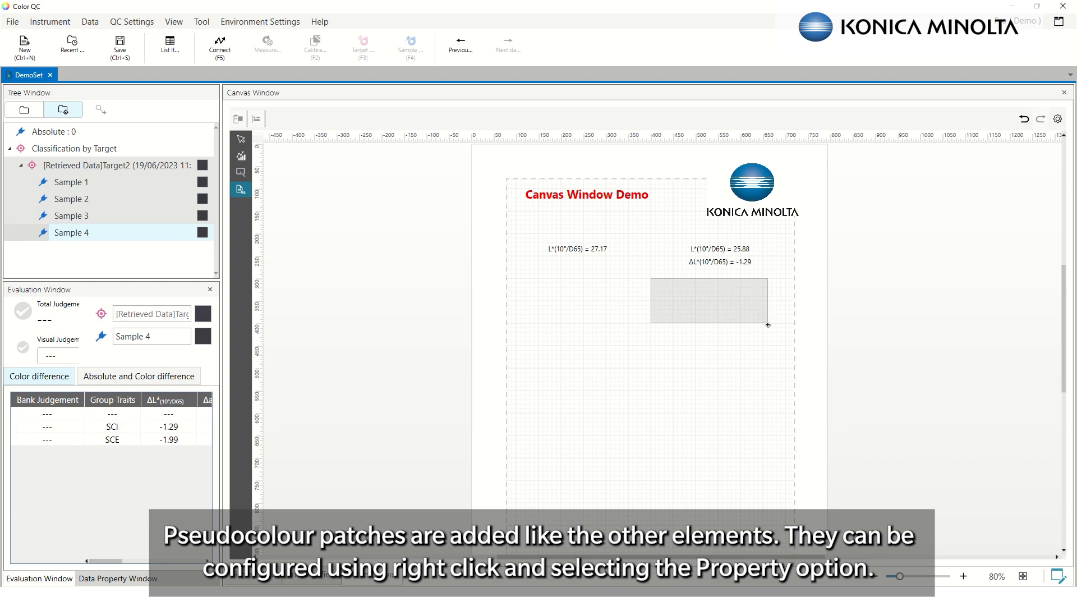
{"action": "left_click", "coordinate": [727, 308]}
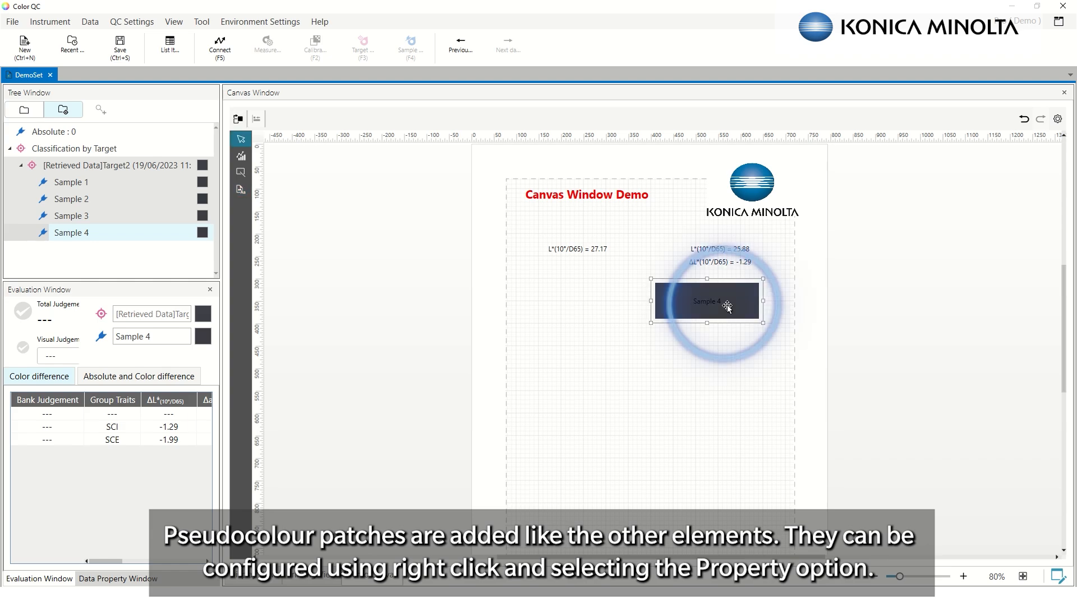
Turn off the caption display in the properties of the sample pseudocolour patch
{"action": "right_click", "coordinate": [722, 305]}
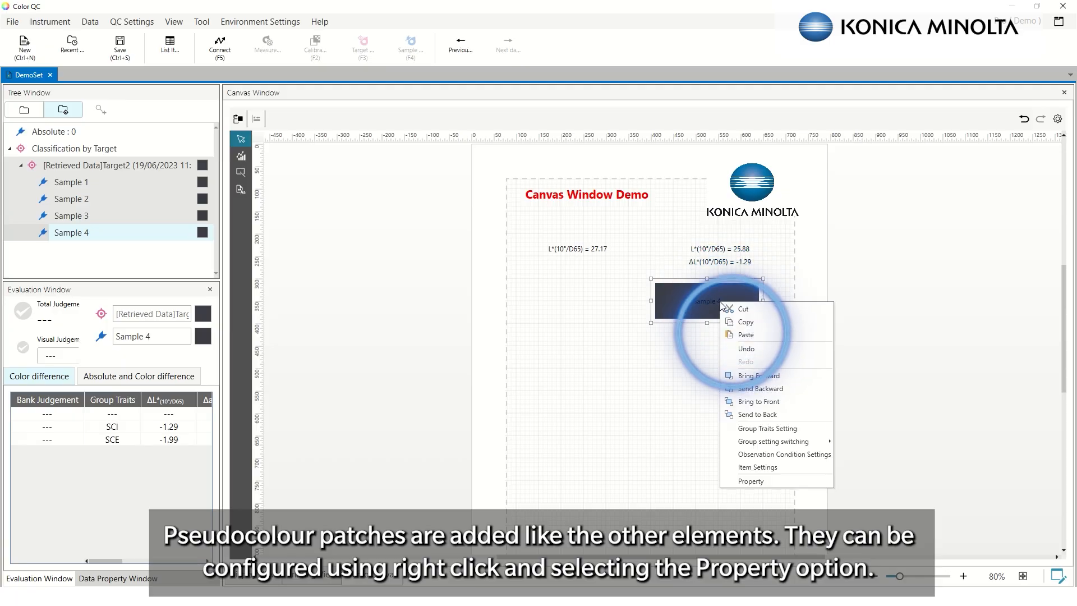
{"action": "left_click", "coordinate": [761, 480]}
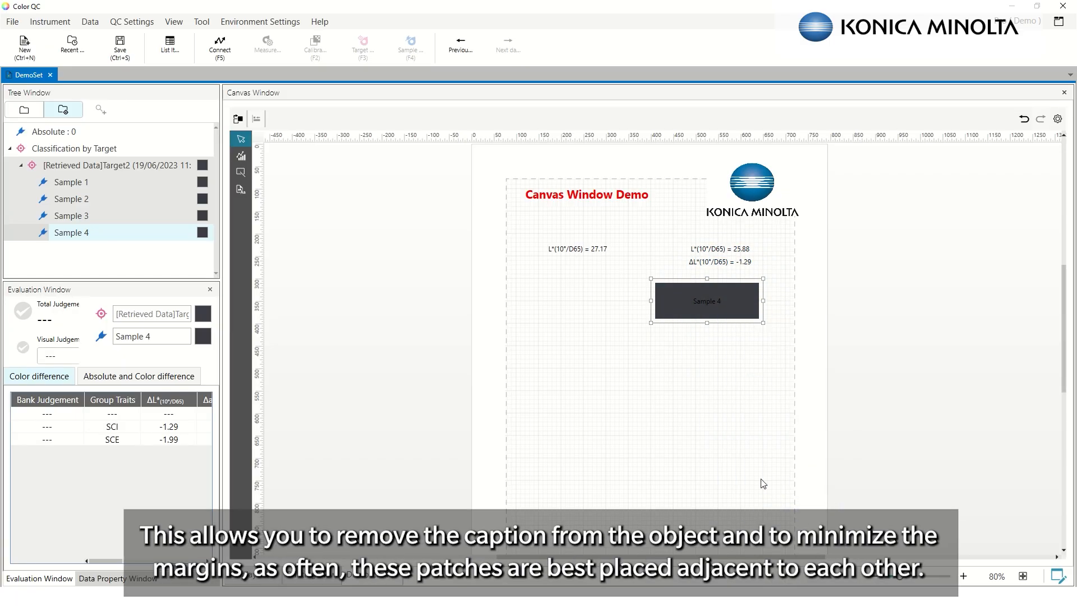
{"action": "left_click", "coordinate": [347, 168]}
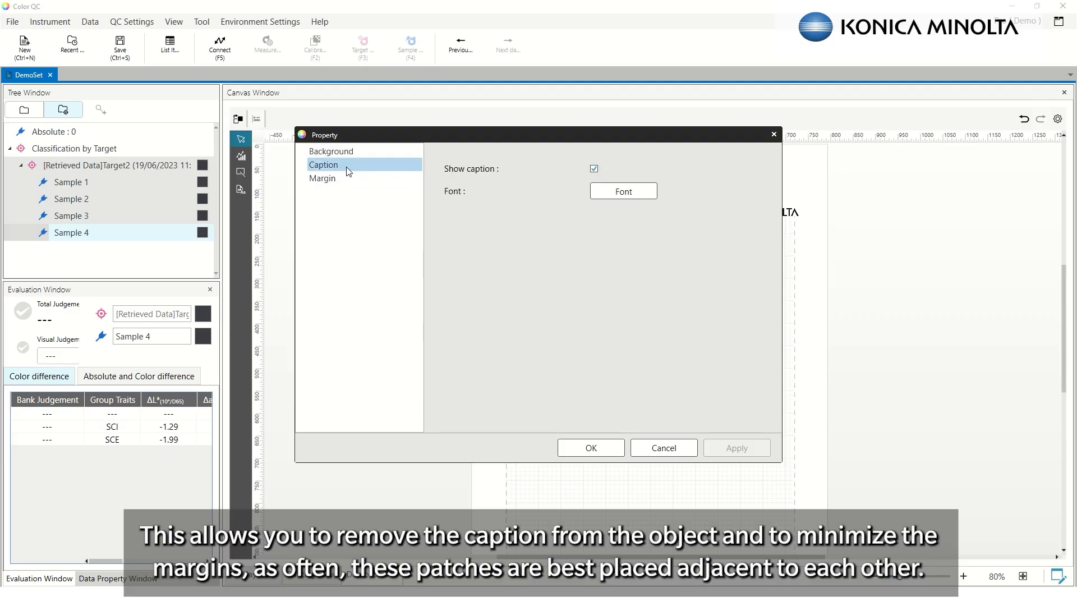
{"action": "left_click", "coordinate": [595, 169]}
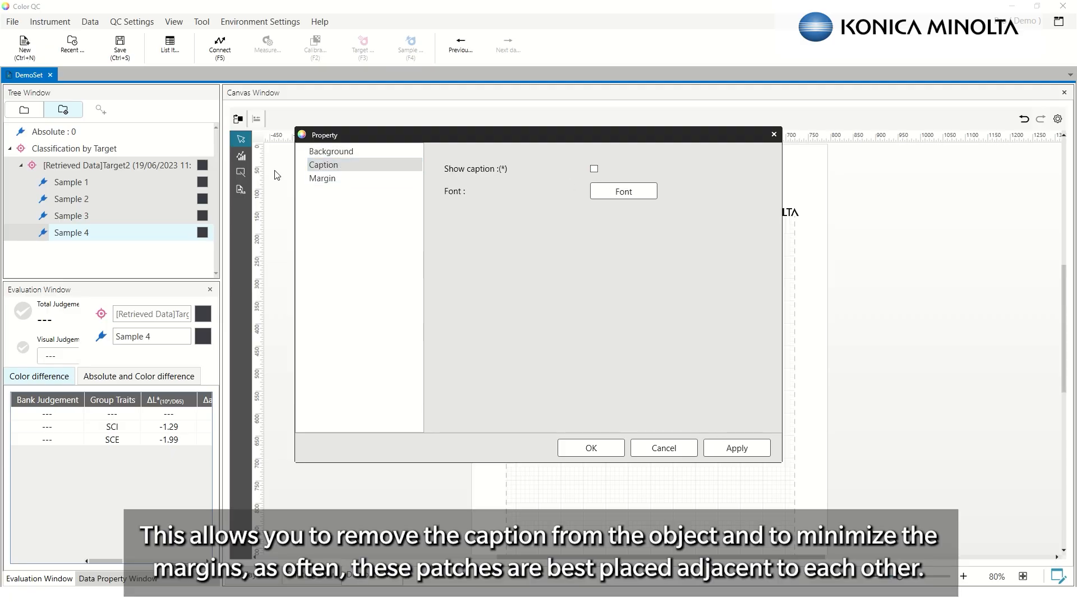
Set the patch's left, right, top and bottom margins to 0 and apply the properties
{"action": "left_click", "coordinate": [321, 178]}
{"action": "key", "text": "Tab"}
{"action": "type", "text": "0"}
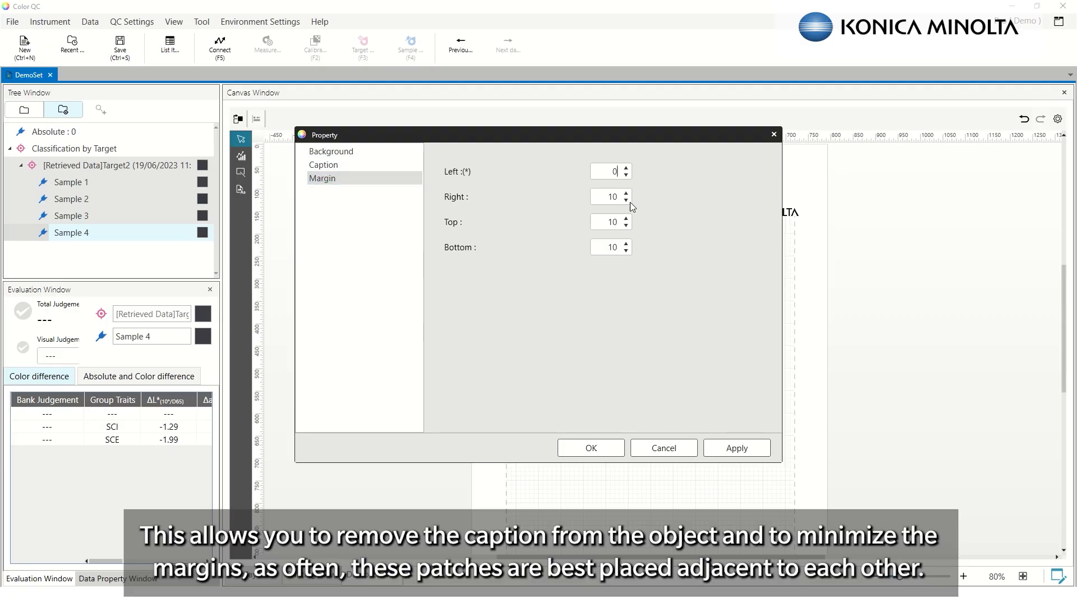
{"action": "key", "text": "Tab"}
{"action": "type", "text": "0"}
{"action": "key", "text": "Tab"}
{"action": "type", "text": "0"}
{"action": "key", "text": "Tab"}
{"action": "type", "text": "0"}
{"action": "left_click", "coordinate": [736, 447]}
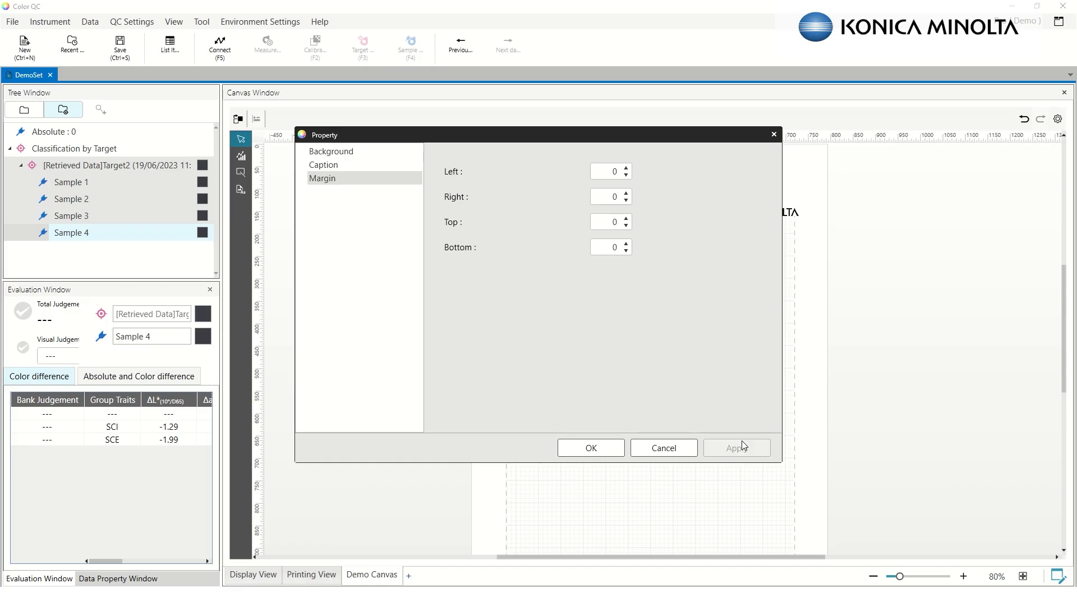
{"action": "left_click", "coordinate": [575, 448]}
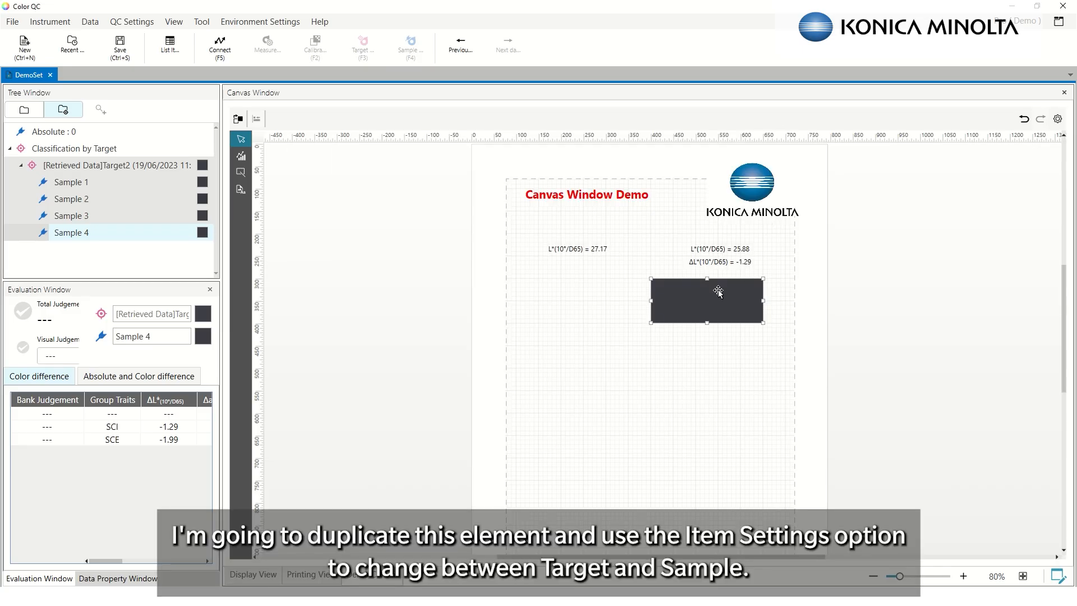
Duplicate the pseudocolour patch and align the copy beside the original, beneath the target L* label
{"action": "right_click", "coordinate": [718, 291]}
{"action": "left_click", "coordinate": [744, 311]}
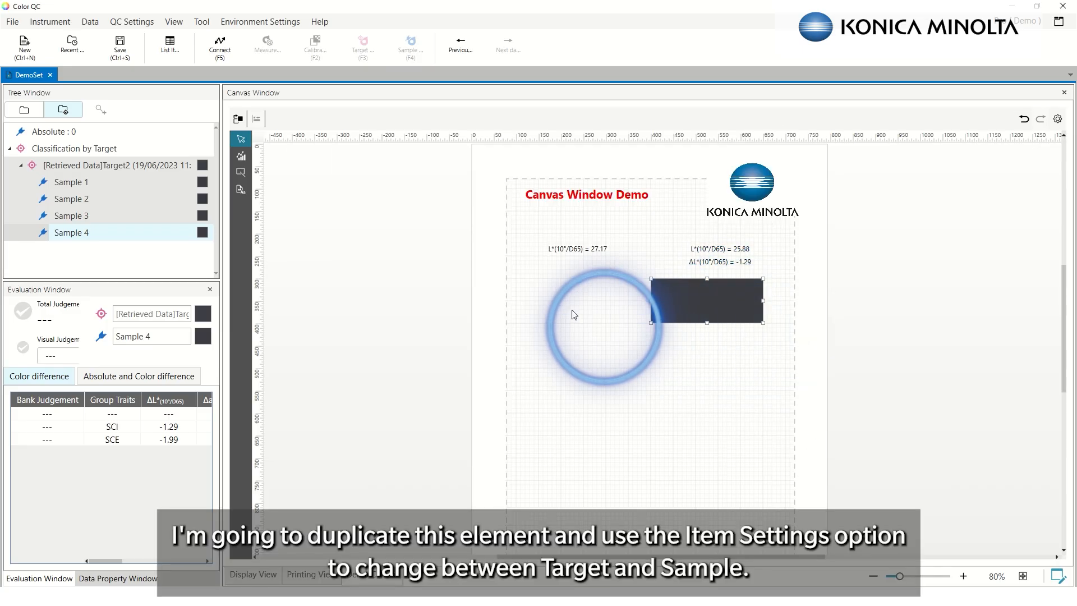
{"action": "right_click", "coordinate": [568, 313]}
{"action": "left_click", "coordinate": [588, 345]}
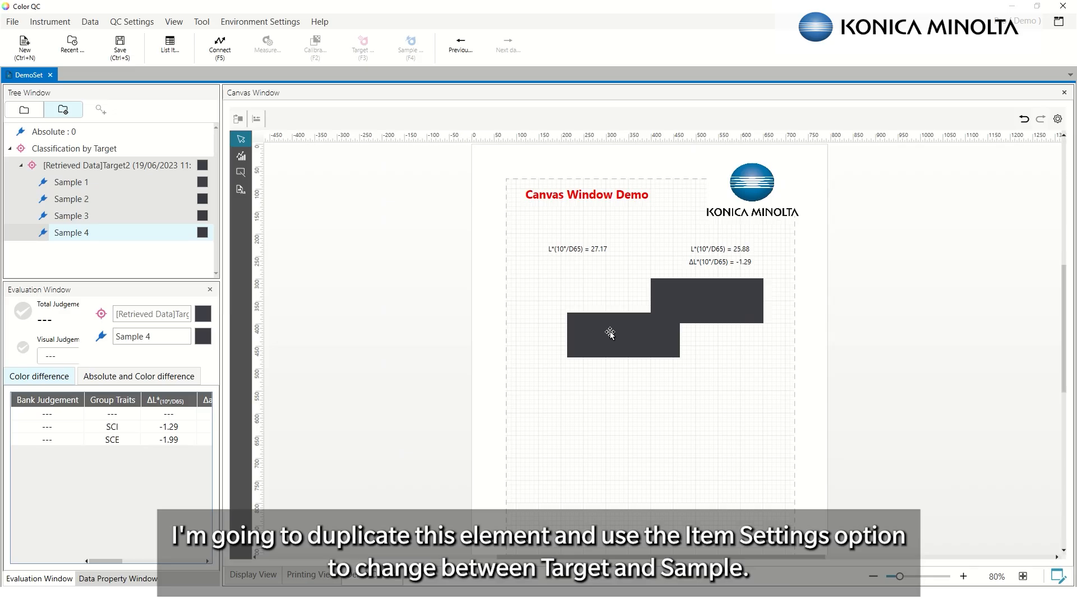
{"action": "left_click_drag", "start_coordinate": [611, 336], "coordinate": [580, 302]}
Switch the duplicated patch beneath the target L* label to the Target data type
{"action": "right_click", "coordinate": [580, 301]}
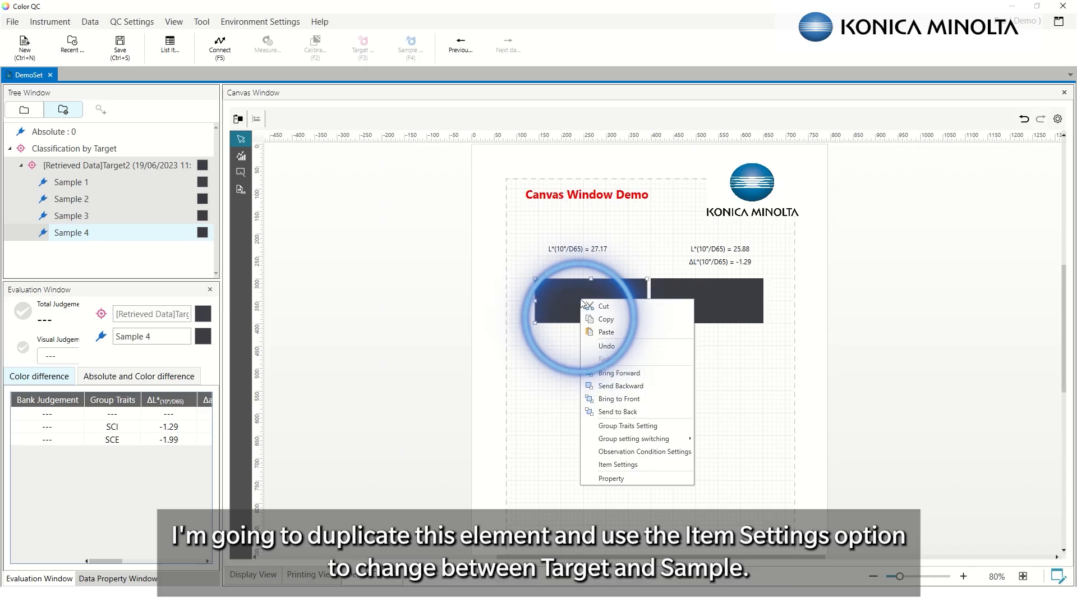
{"action": "left_click", "coordinate": [617, 464]}
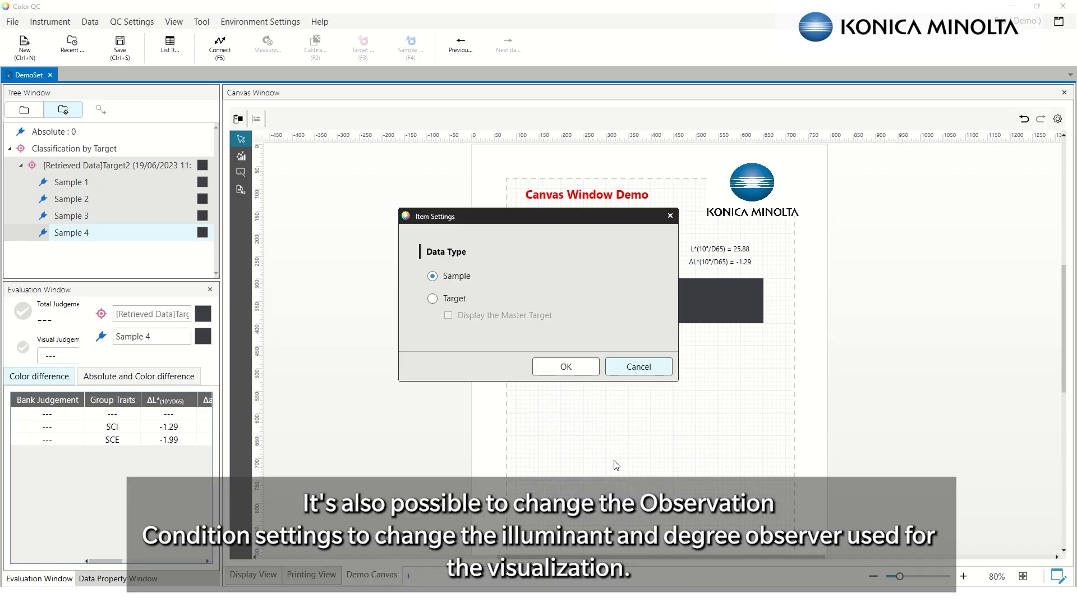
{"action": "left_click", "coordinate": [432, 298]}
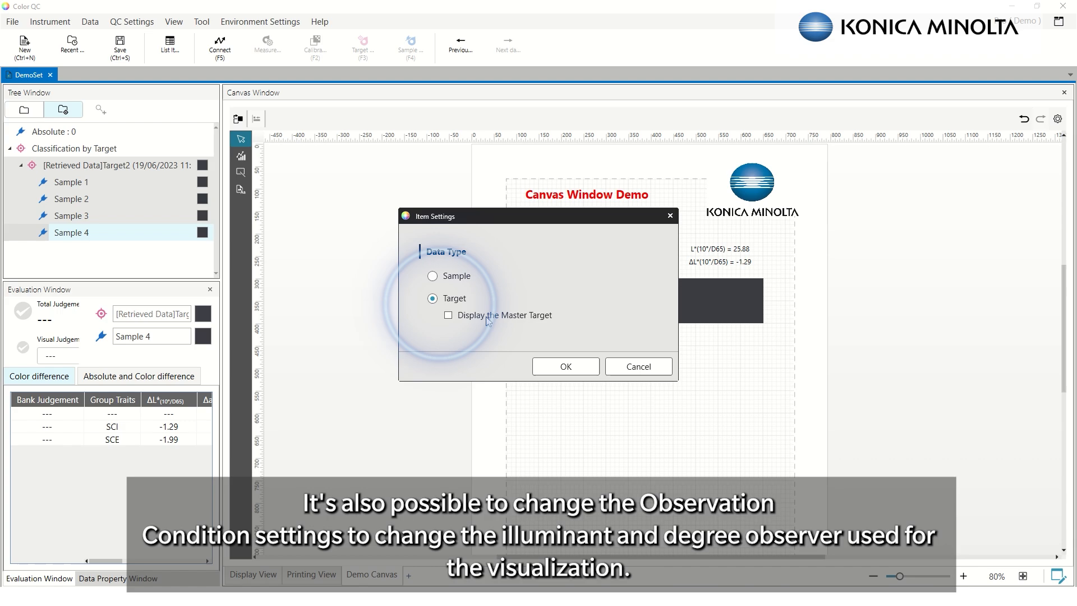
{"action": "left_click", "coordinate": [552, 368]}
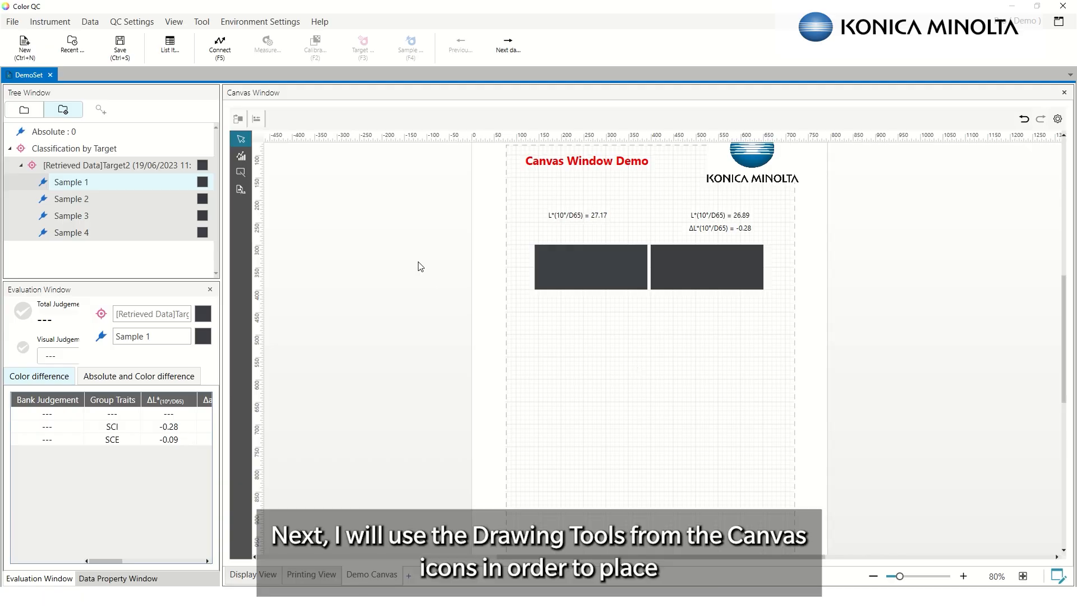
Draw a rectangular box enclosing the L* and ΔL* labels and both pseudocolour patches
{"action": "left_click", "coordinate": [241, 173]}
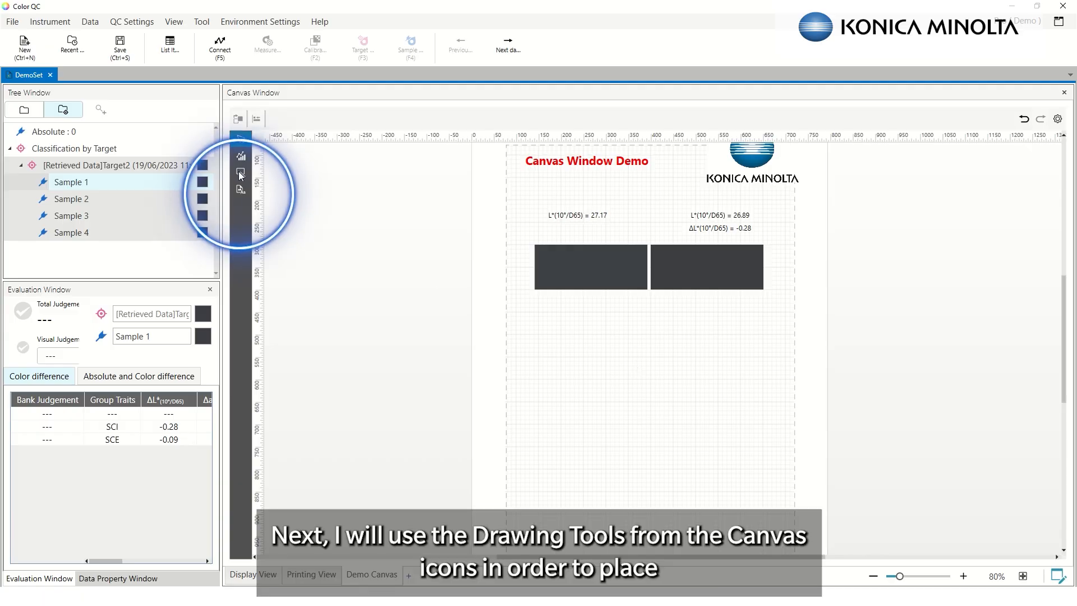
{"action": "left_click", "coordinate": [284, 174]}
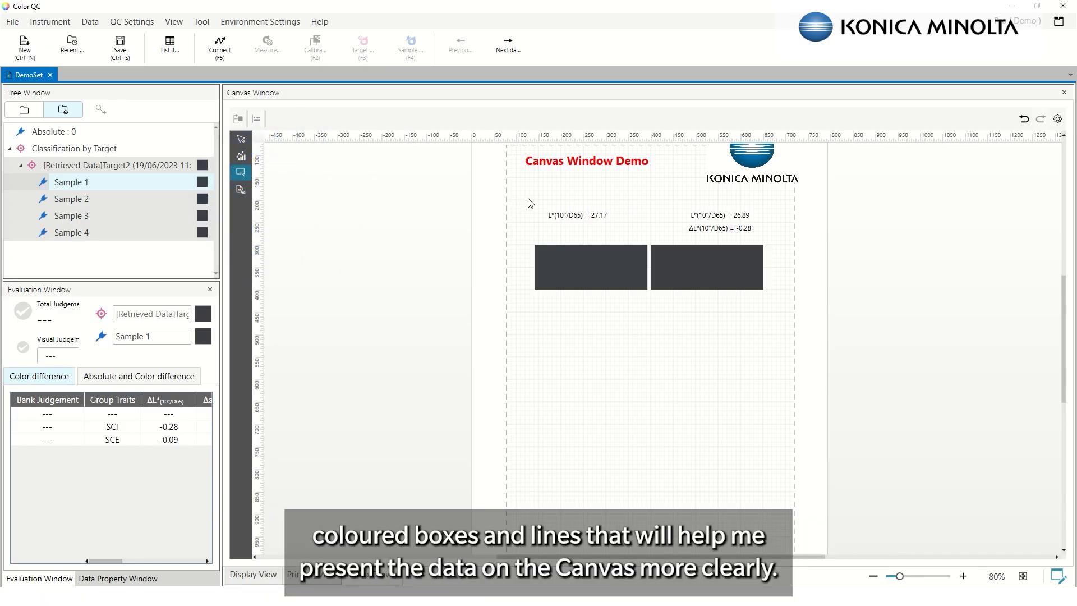
{"action": "mouse_move", "coordinate": [526, 198]}
{"action": "left_mouse_down"}
{"action": "mouse_move", "coordinate": [776, 290]}
{"action": "mouse_move", "coordinate": [774, 303]}
{"action": "left_mouse_up"}
{"action": "left_click", "coordinate": [878, 363]}
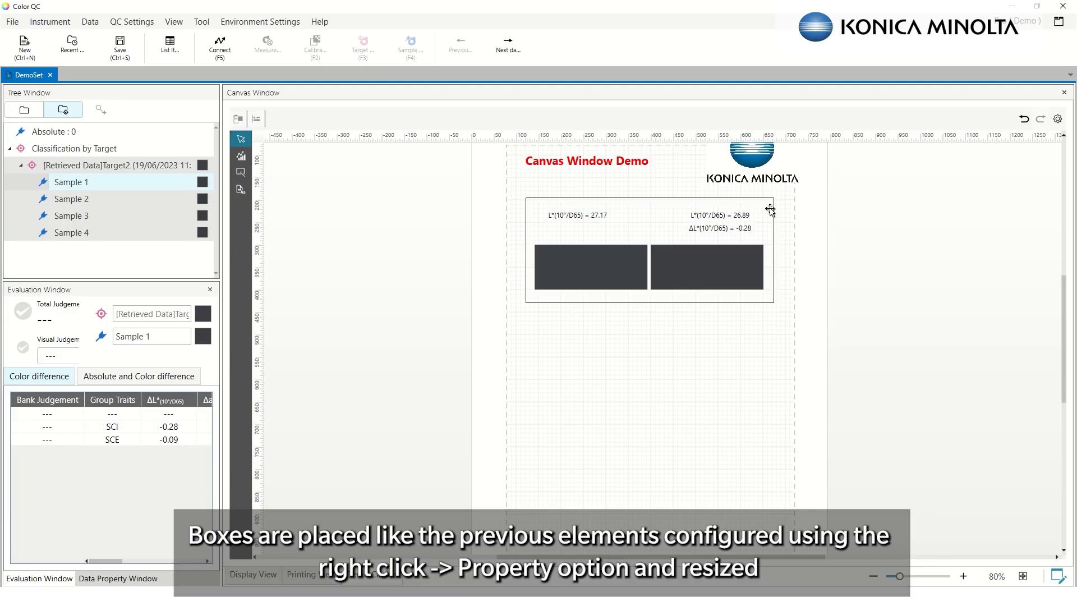
Give the box the lightest grey theme background colour and send it behind the labels and patches
{"action": "right_click", "coordinate": [770, 210]}
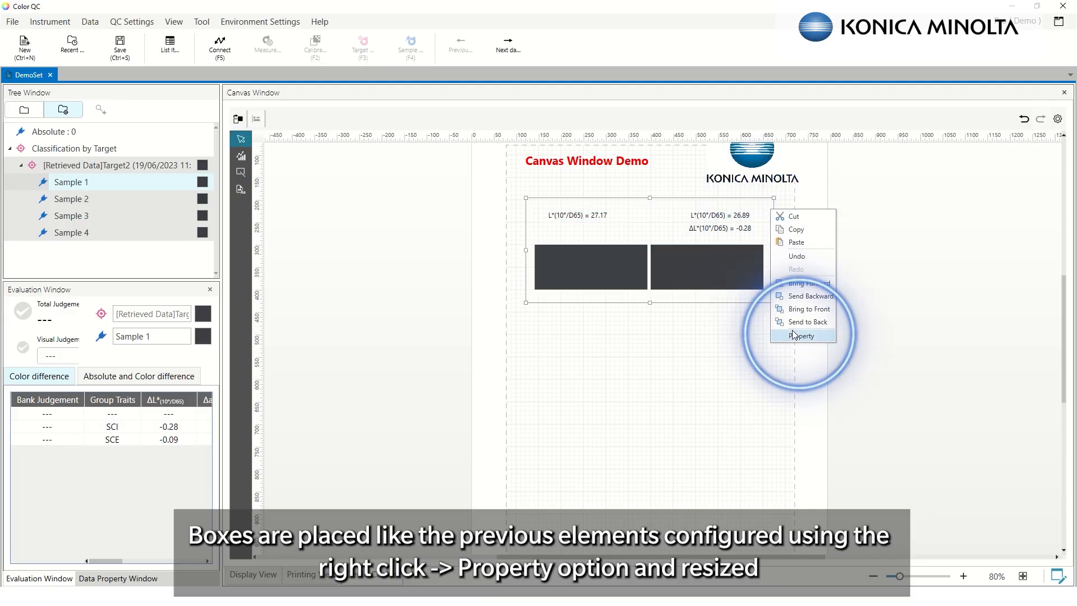
{"action": "left_click", "coordinate": [794, 334]}
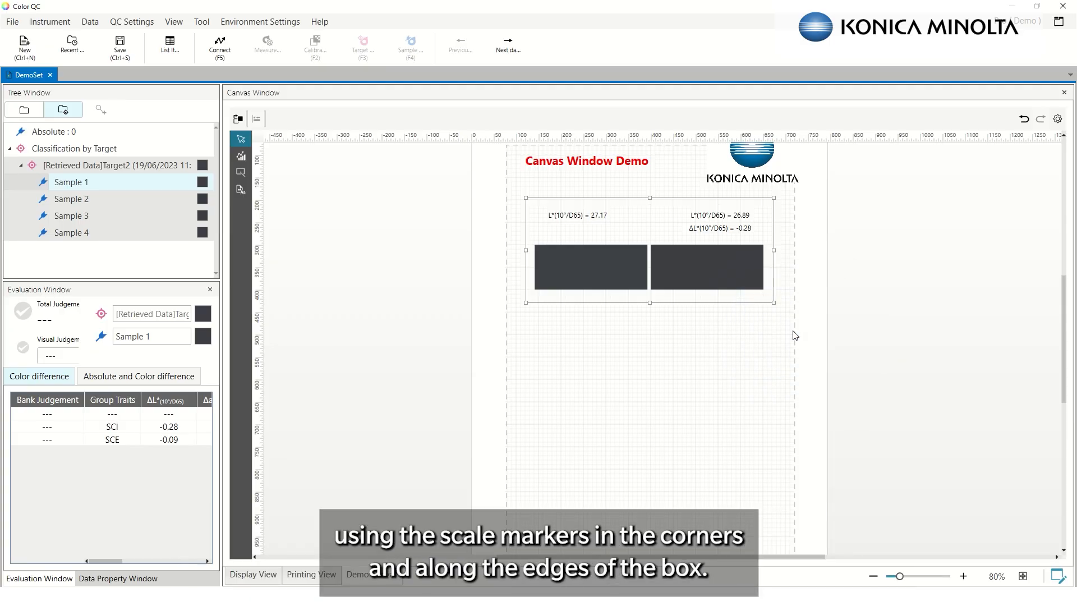
{"action": "left_click", "coordinate": [337, 168]}
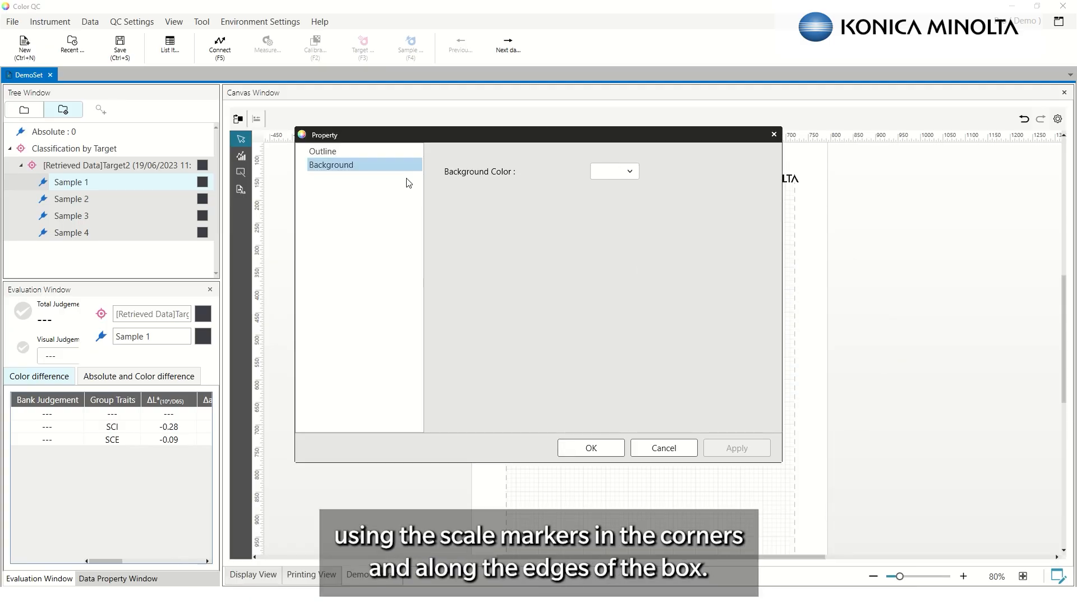
{"action": "left_click", "coordinate": [608, 172]}
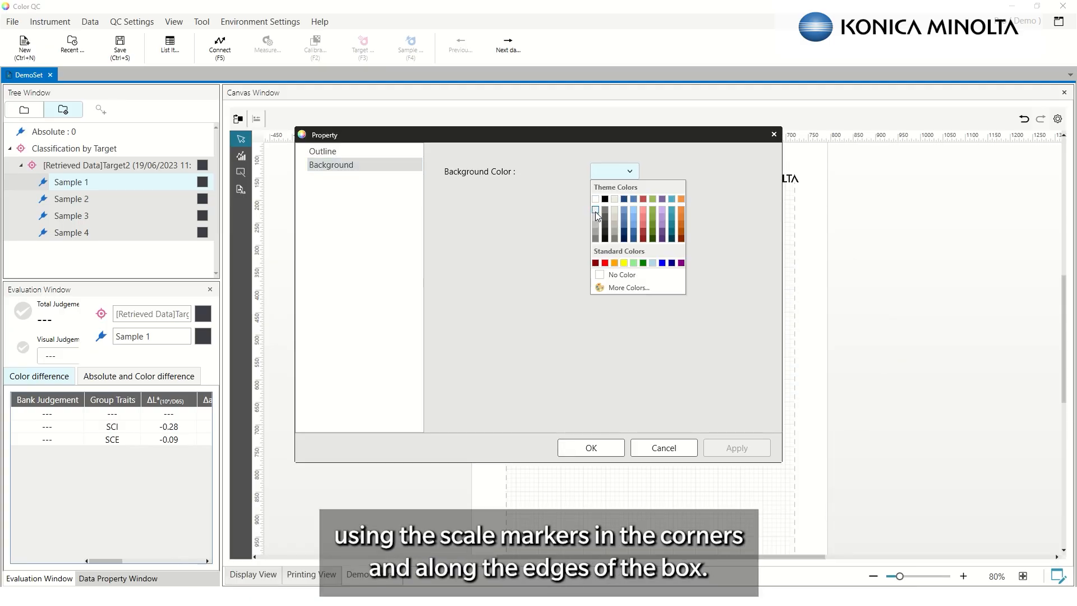
{"action": "left_click", "coordinate": [596, 211]}
{"action": "left_click", "coordinate": [738, 447]}
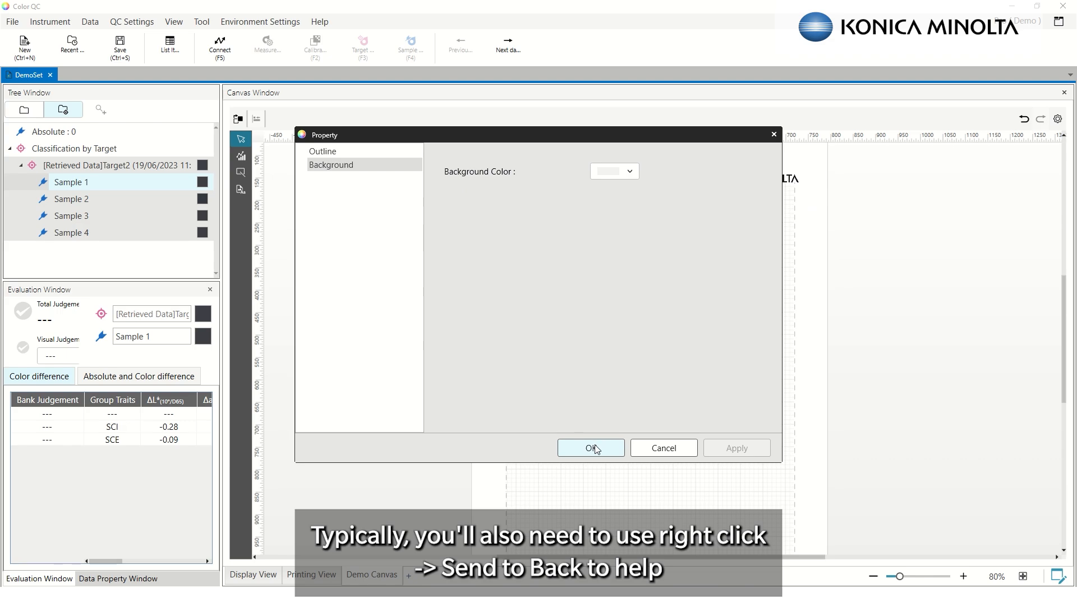
{"action": "left_click", "coordinate": [596, 449]}
{"action": "right_click", "coordinate": [754, 254]}
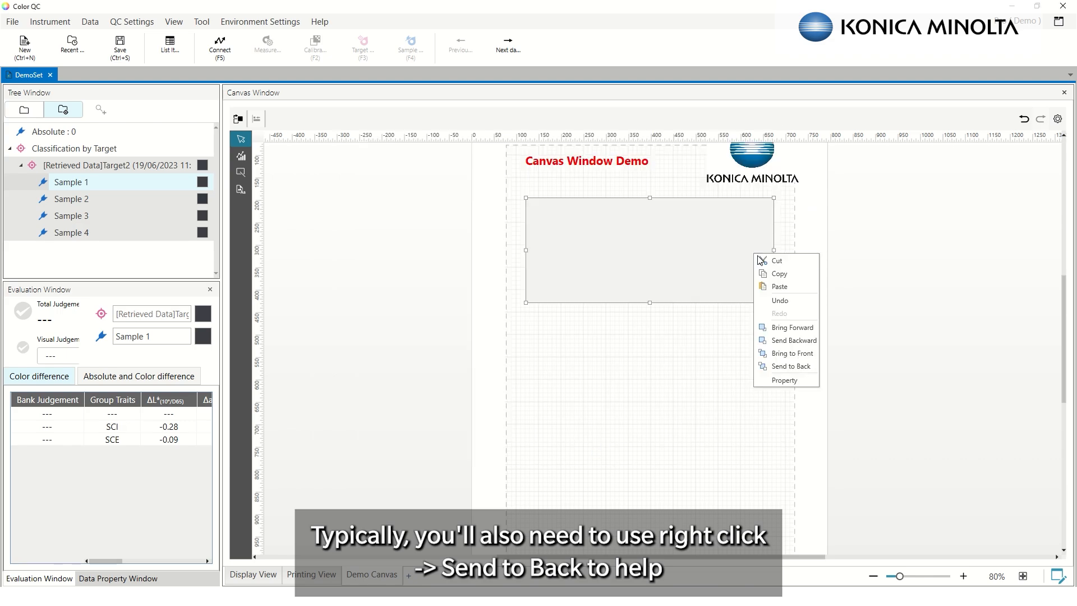
{"action": "left_click", "coordinate": [793, 368]}
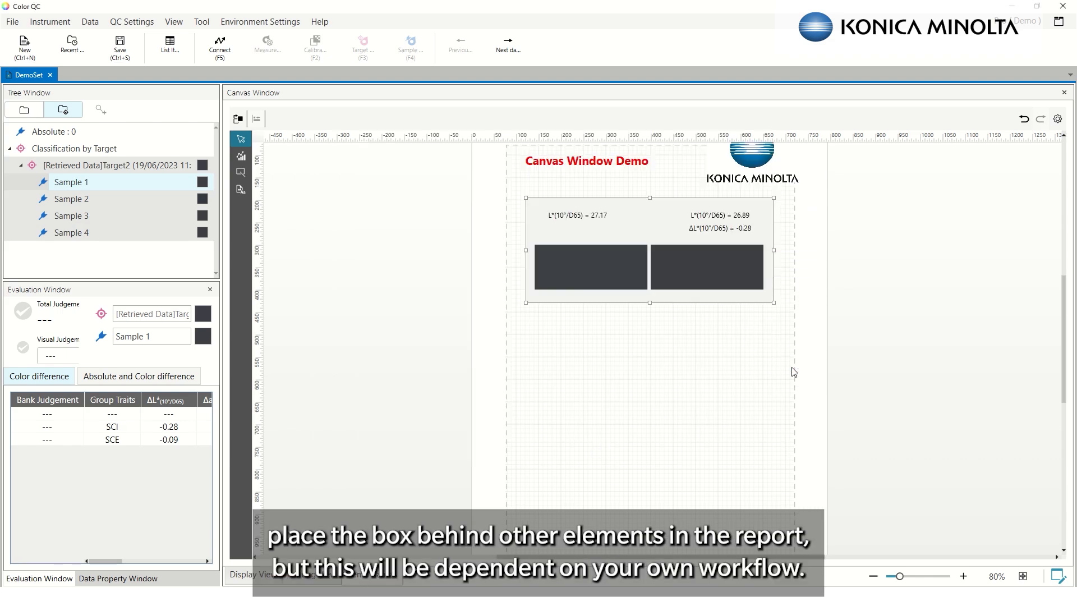
Draw a vertical dividing line between the two patches and fit its ends to the box's upper and lower edges
{"action": "left_click", "coordinate": [244, 175]}
{"action": "left_click", "coordinate": [266, 176]}
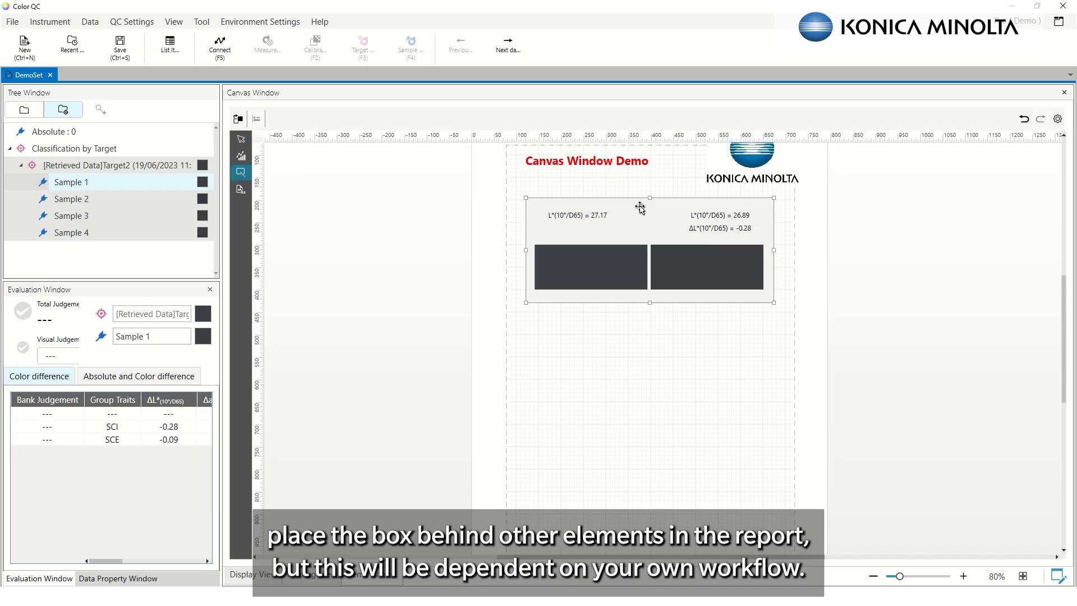
{"action": "left_click_drag", "start_coordinate": [649, 191], "coordinate": [652, 307]}
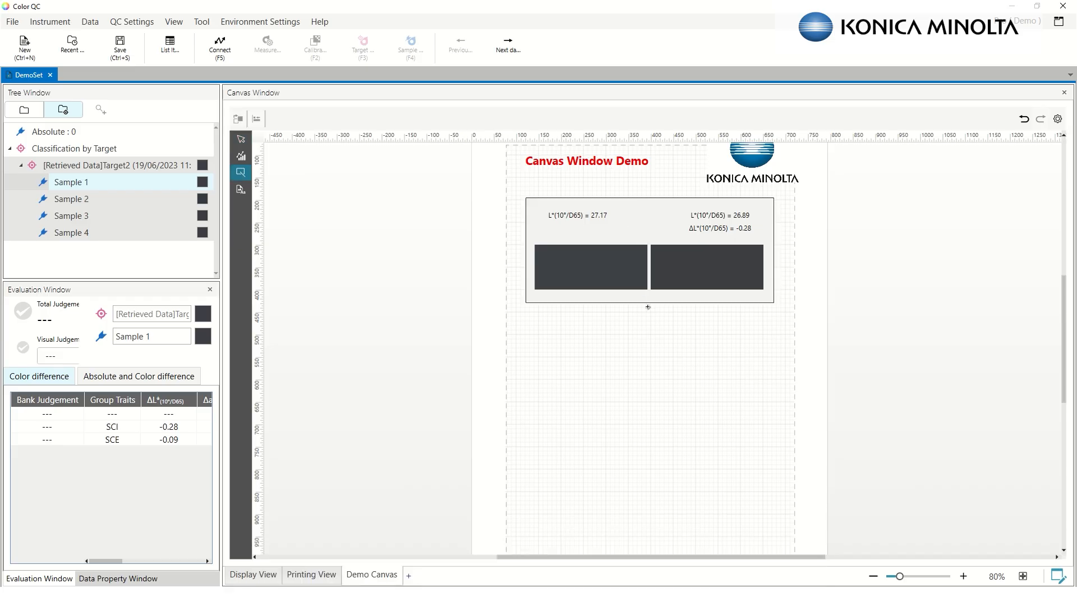
{"action": "left_click_drag", "start_coordinate": [648, 192], "coordinate": [649, 198]}
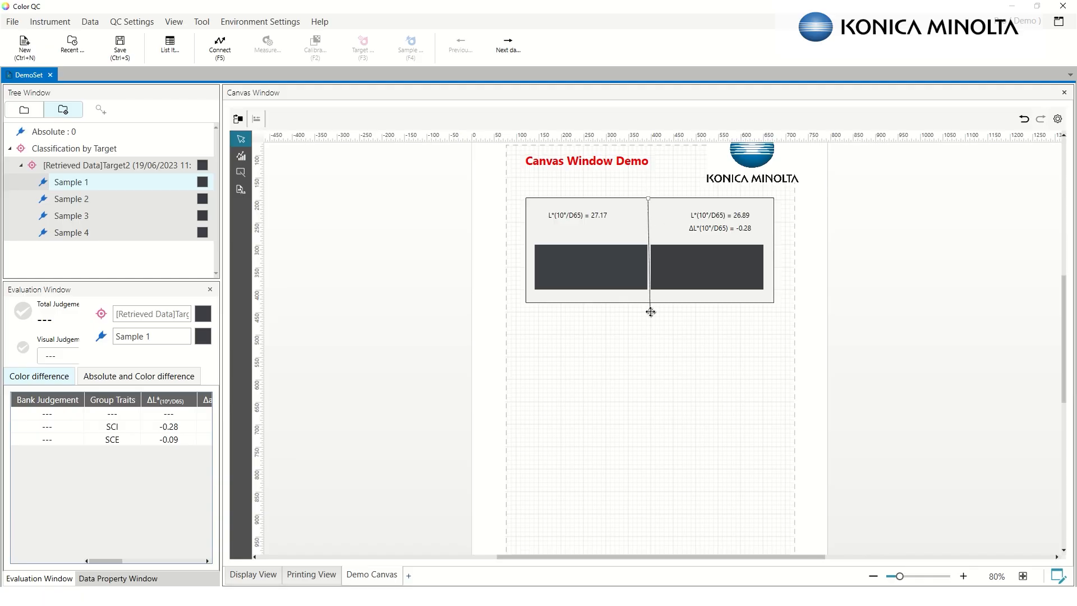
{"action": "left_click_drag", "start_coordinate": [650, 309], "coordinate": [649, 303]}
{"action": "left_click", "coordinate": [704, 365]}
Place a wide spectral graph beneath the box and turn off its SCE group setting
{"action": "left_click", "coordinate": [243, 157]}
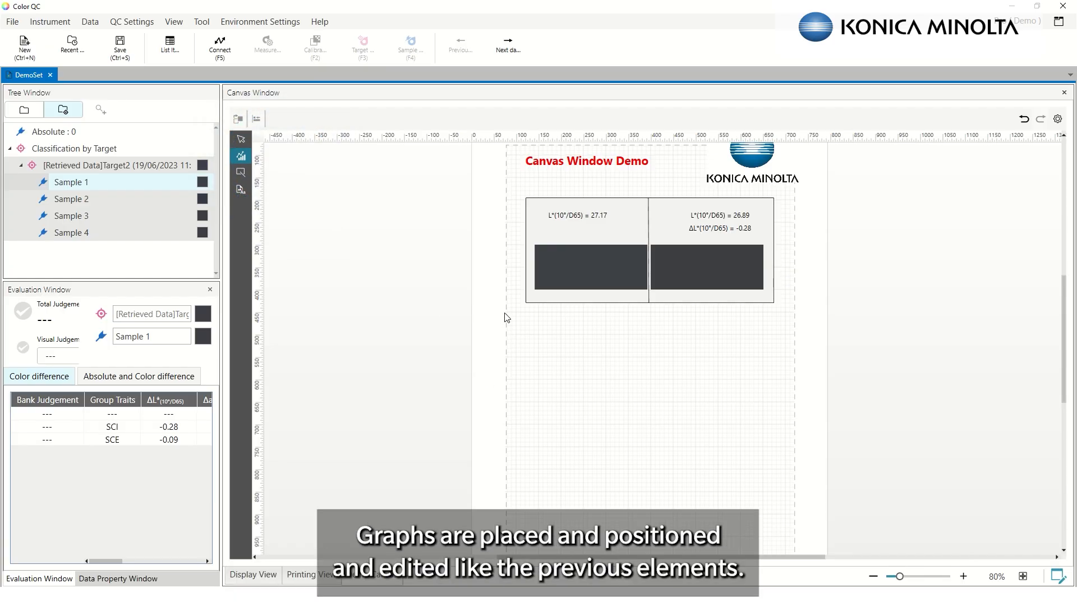
{"action": "left_click_drag", "start_coordinate": [509, 312], "coordinate": [790, 439]}
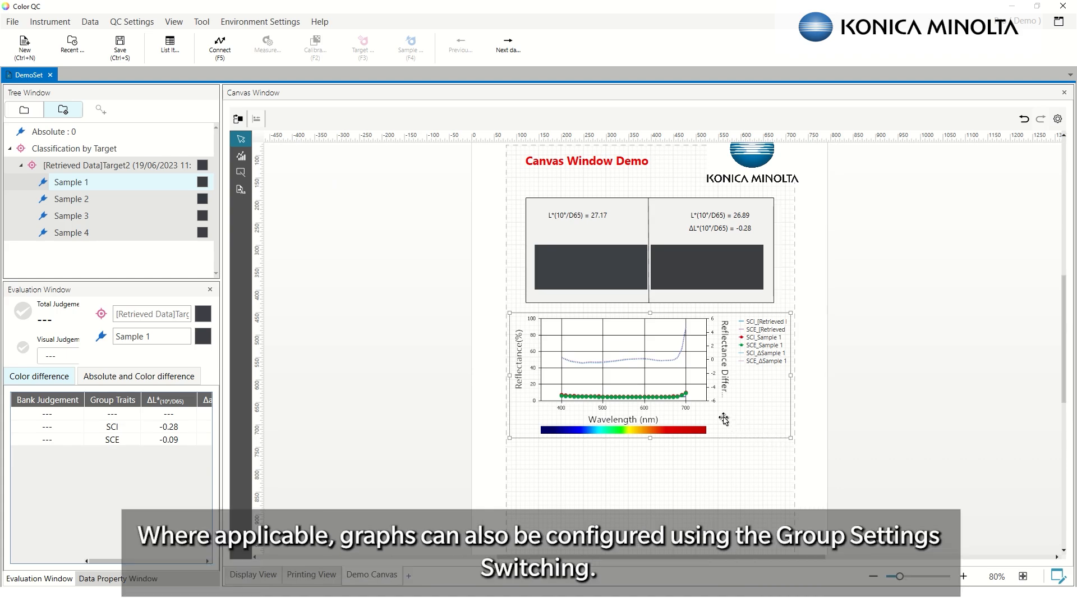
{"action": "right_click", "coordinate": [718, 355]}
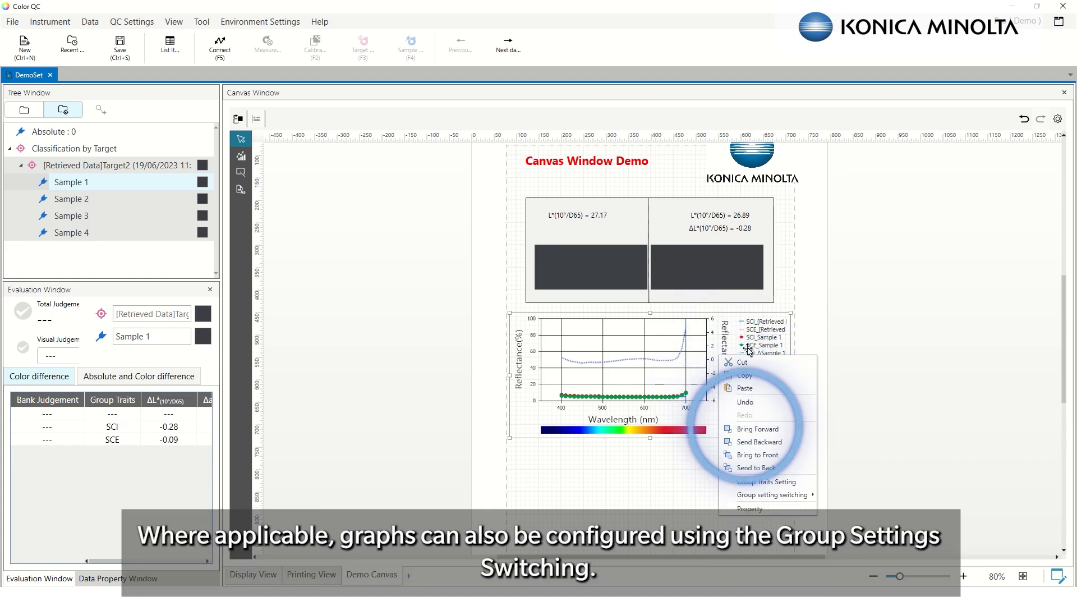
{"action": "left_click", "coordinate": [779, 495]}
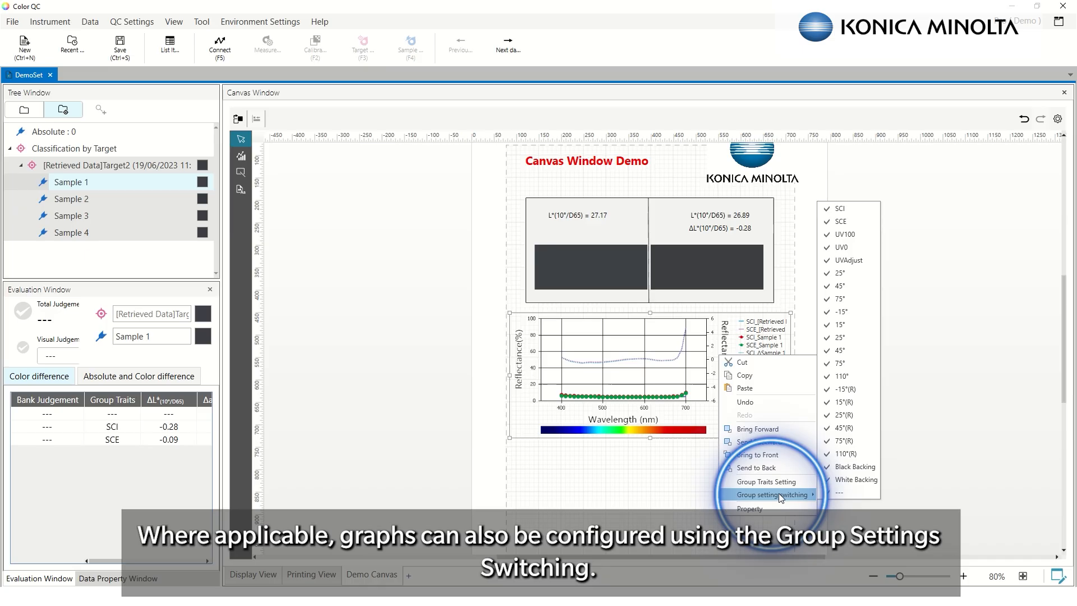
{"action": "left_click", "coordinate": [841, 227]}
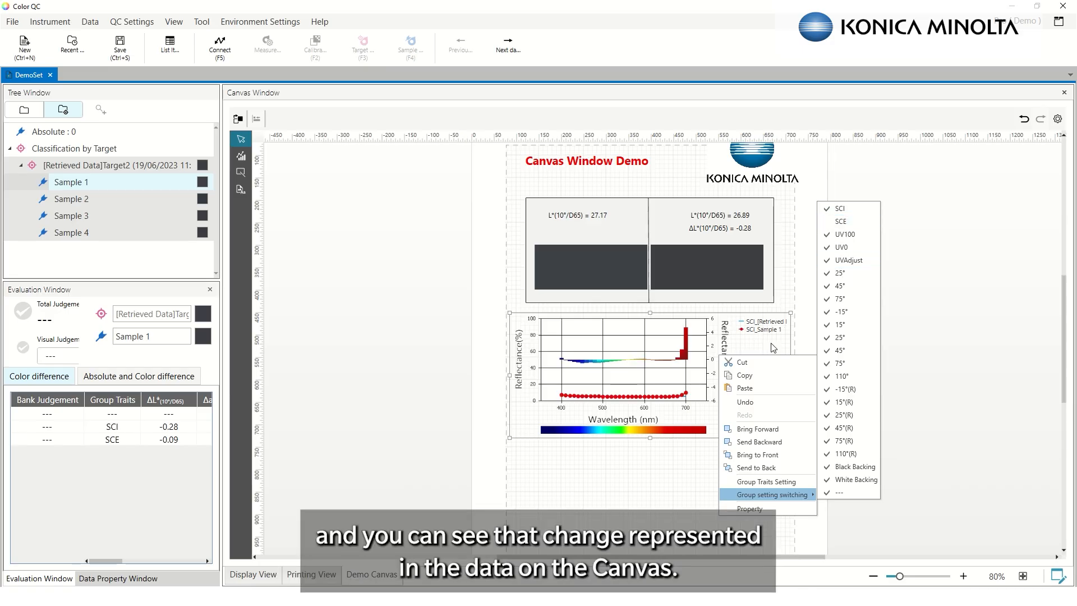
Set the spectral graph's background to the lightest grey theme colour and apply it
{"action": "left_click", "coordinate": [757, 508]}
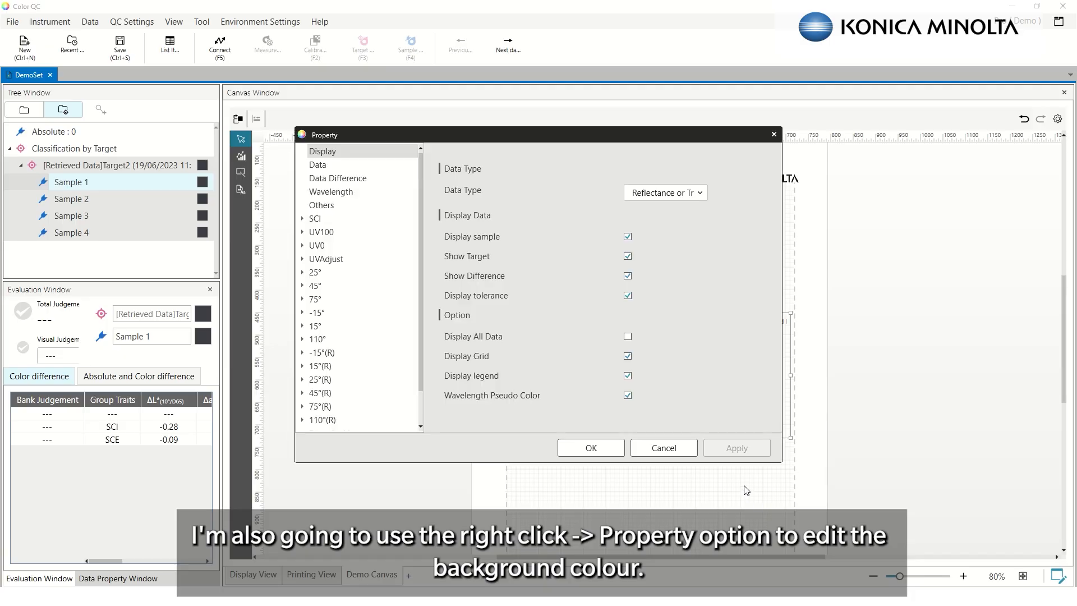
{"action": "left_click", "coordinate": [331, 203]}
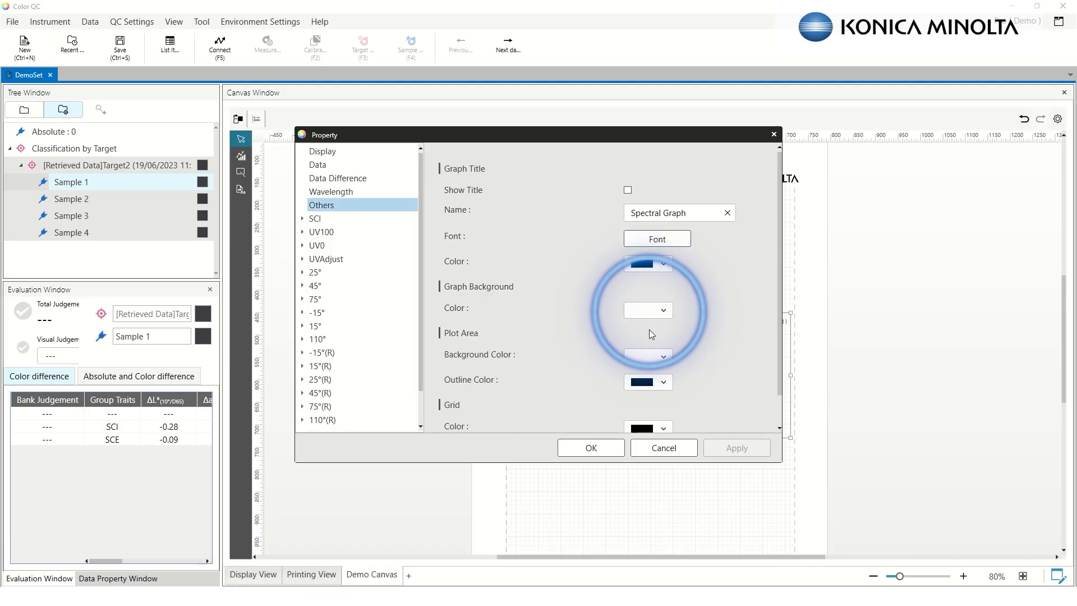
{"action": "left_click", "coordinate": [669, 318]}
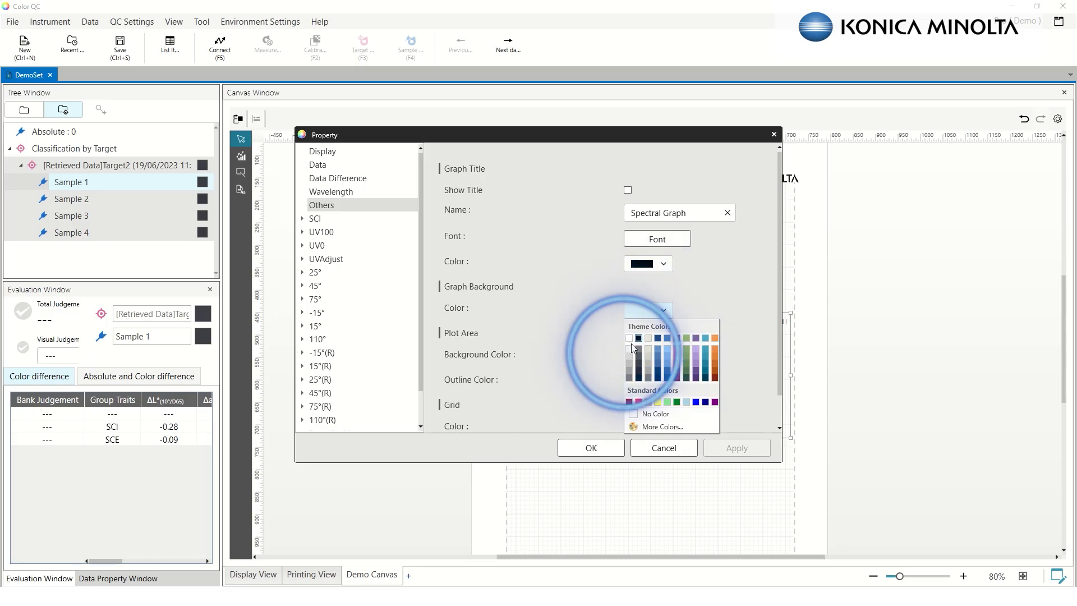
{"action": "left_click", "coordinate": [628, 343]}
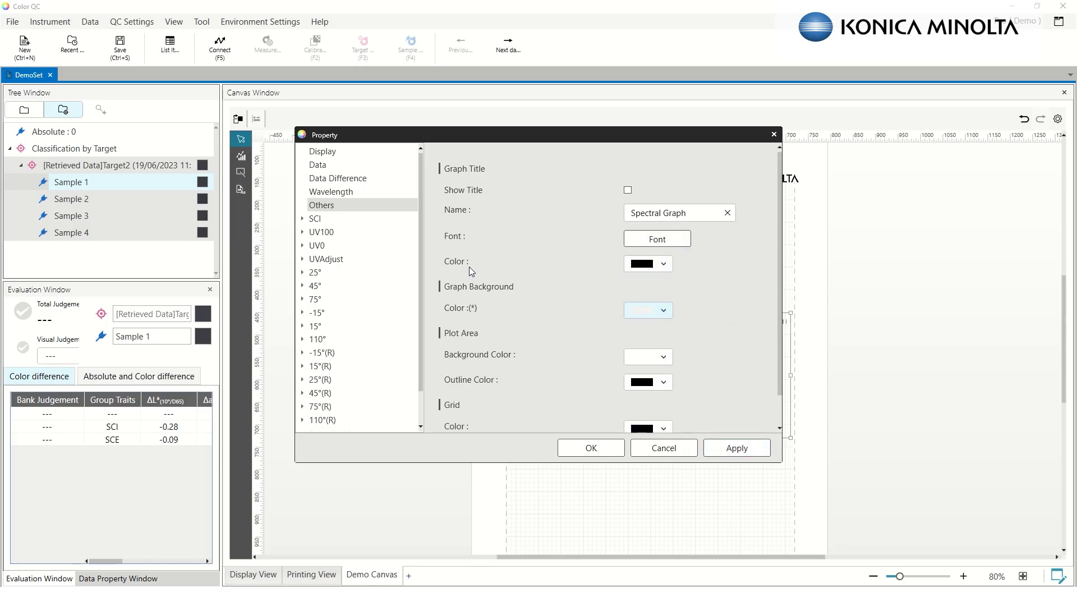
{"action": "left_click", "coordinate": [735, 447]}
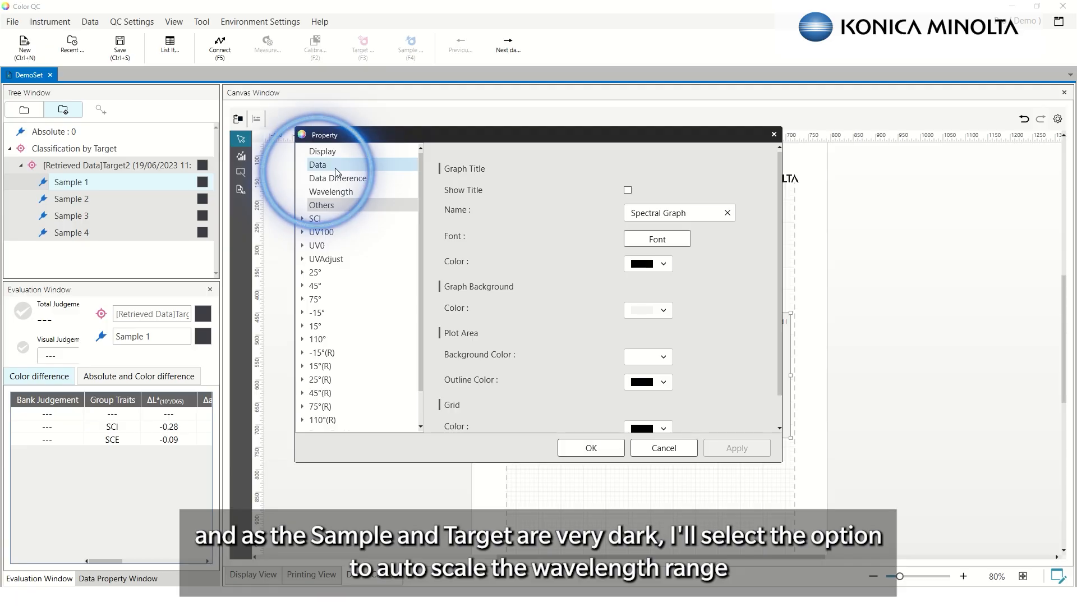
Enable automatic maximum scaling for the spectral graph's reflectance axis and accept the properties
{"action": "left_click", "coordinate": [336, 170]}
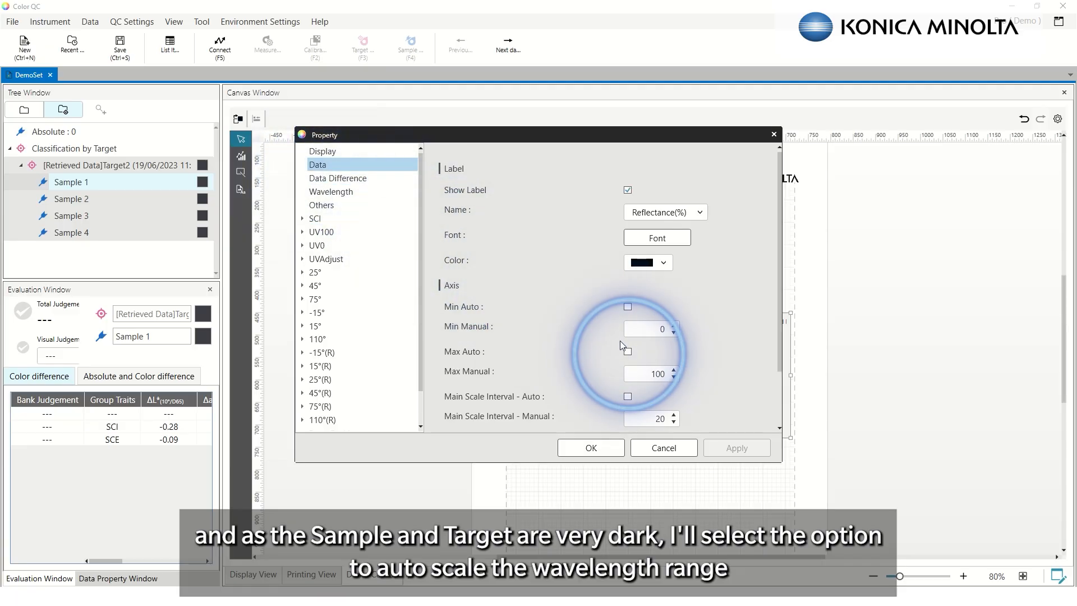
{"action": "left_click", "coordinate": [628, 352]}
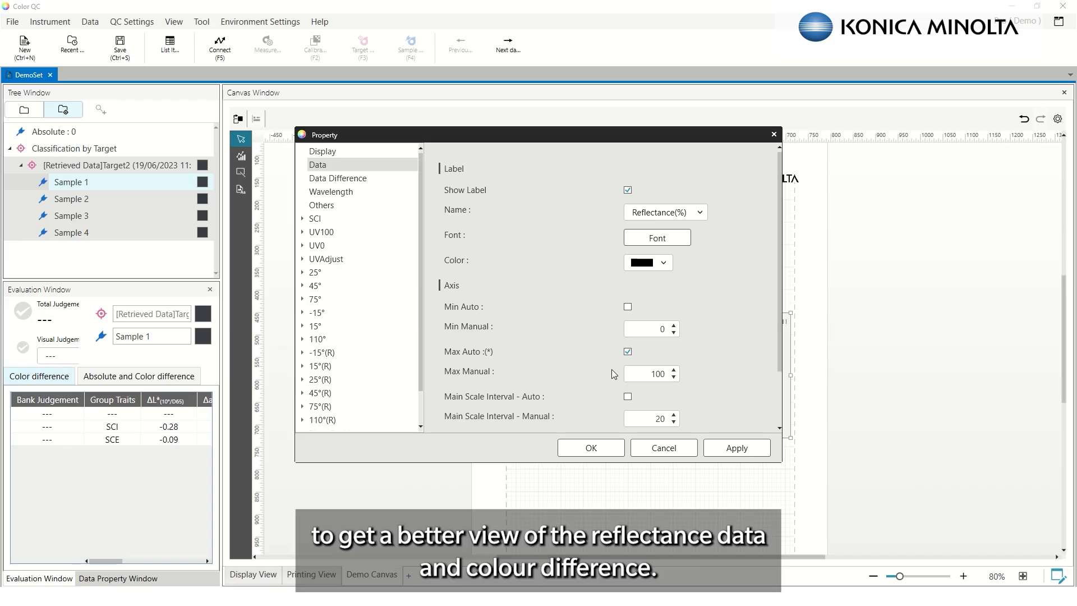
{"action": "left_click", "coordinate": [716, 448]}
{"action": "left_click", "coordinate": [593, 449]}
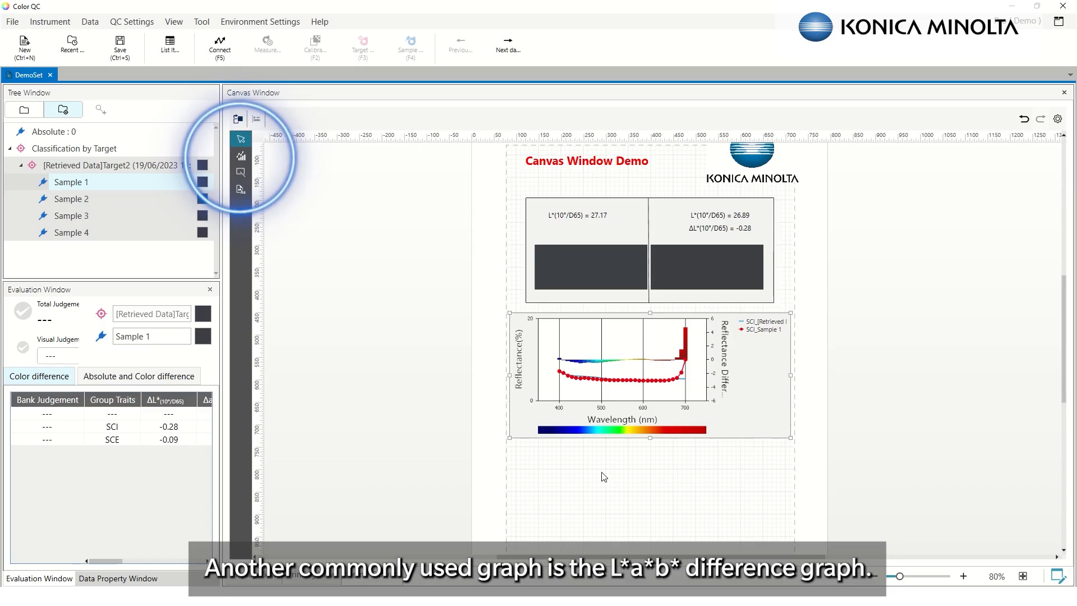
Place a ΔL*a*b* difference graph in the empty area beneath the spectral graph
{"action": "left_click", "coordinate": [363, 287]}
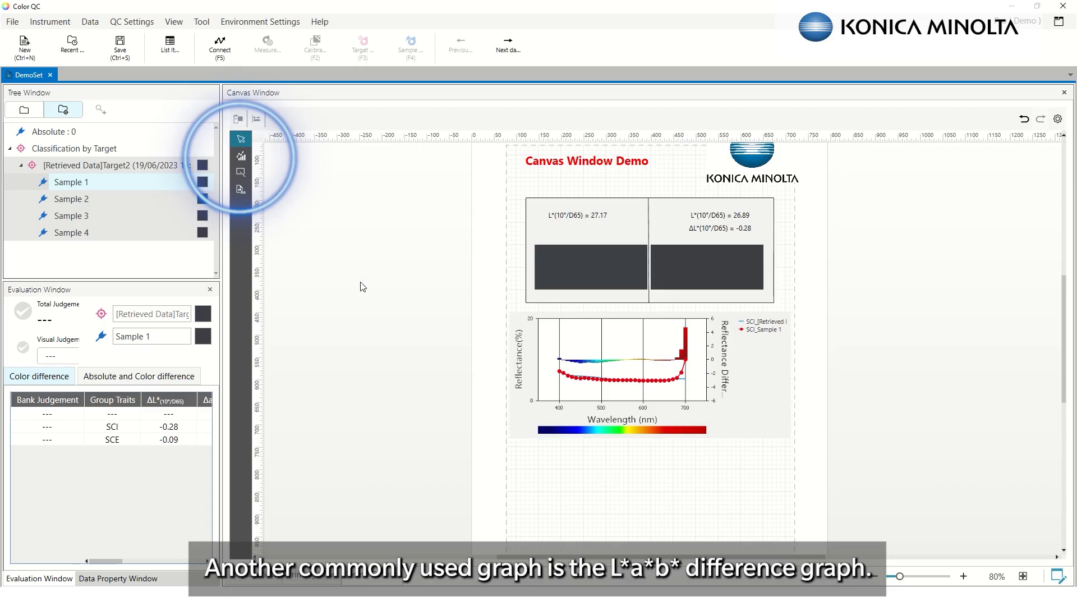
{"action": "left_click", "coordinate": [241, 156]}
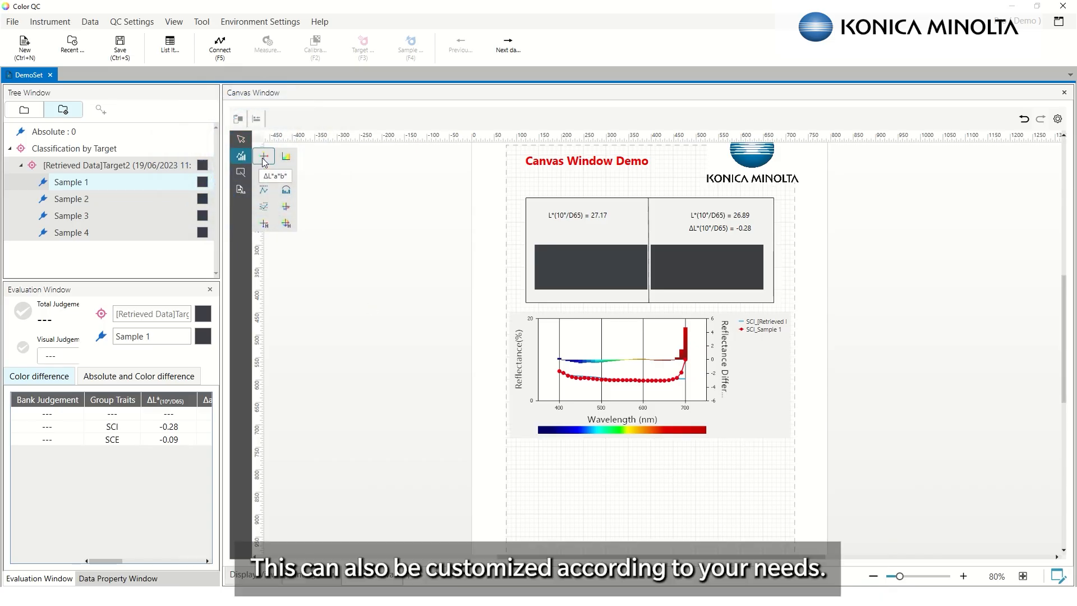
{"action": "left_click", "coordinate": [262, 159]}
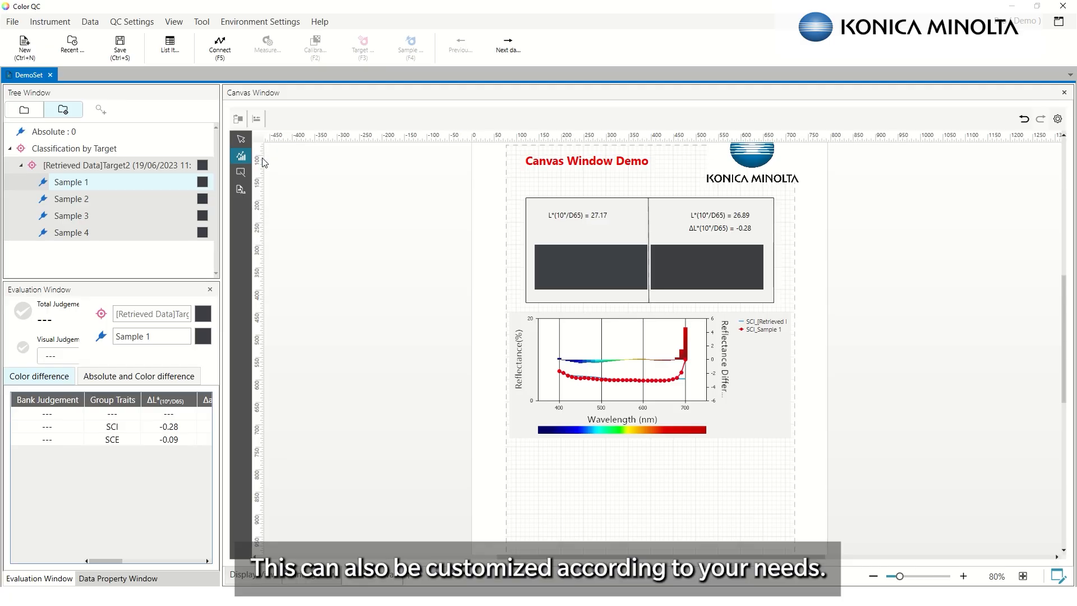
{"action": "scroll", "coordinate": [564, 471], "scroll_direction": "down", "scroll_amount": 3}
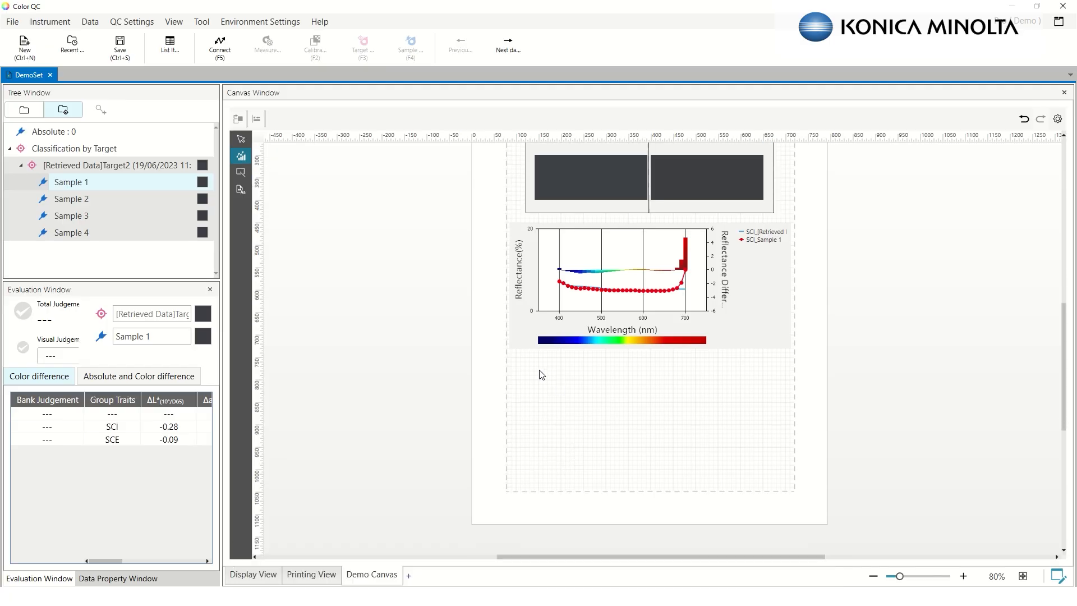
{"action": "left_click_drag", "start_coordinate": [573, 359], "coordinate": [737, 487]}
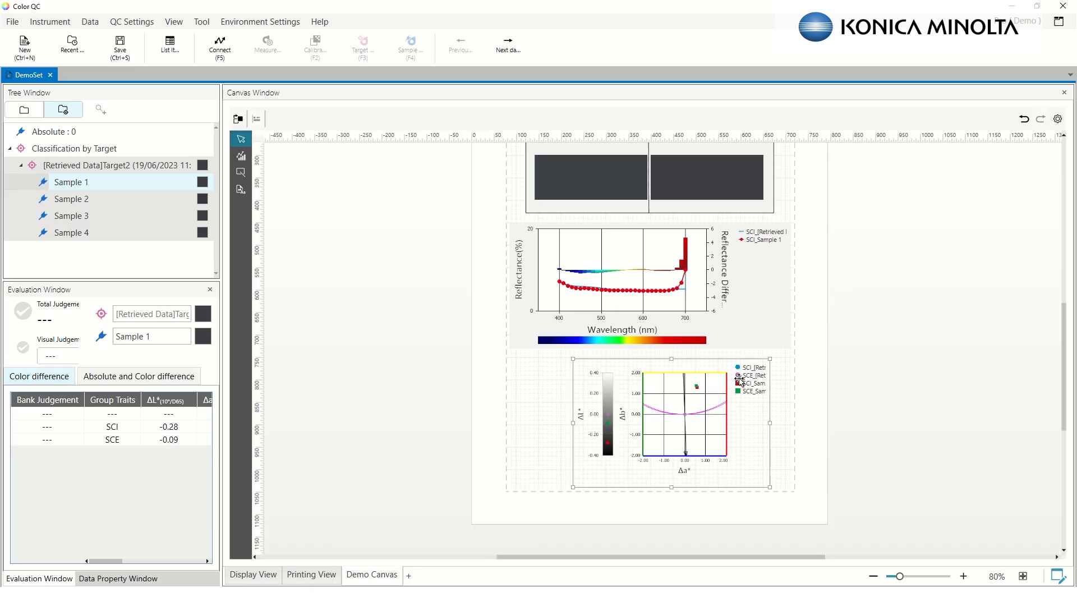
Turn off the SCE group setting for the ΔL*a*b* graph
{"action": "right_click", "coordinate": [700, 419]}
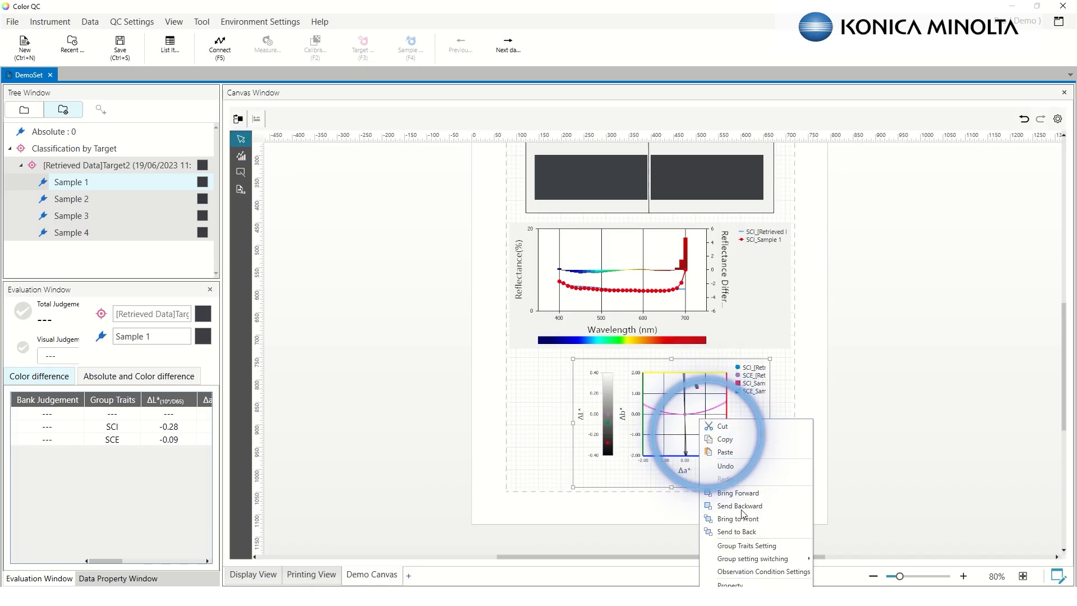
{"action": "mouse_move", "coordinate": [756, 560]}
{"action": "left_click", "coordinate": [841, 286]}
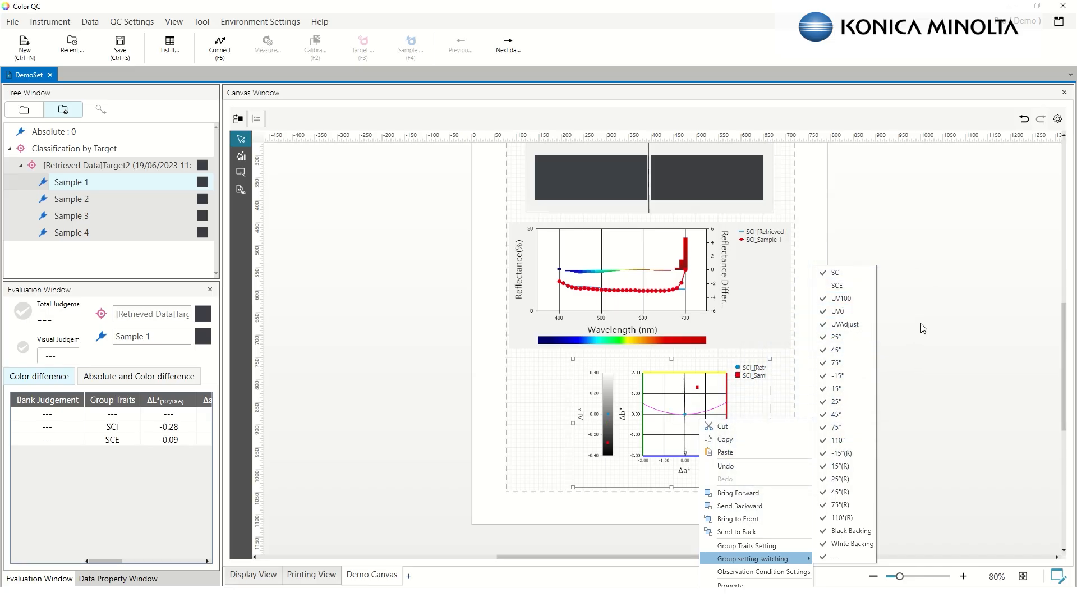
Enable Display All Data in the ΔL*a*b* graph's properties so every sample is plotted
{"action": "right_click", "coordinate": [619, 414]}
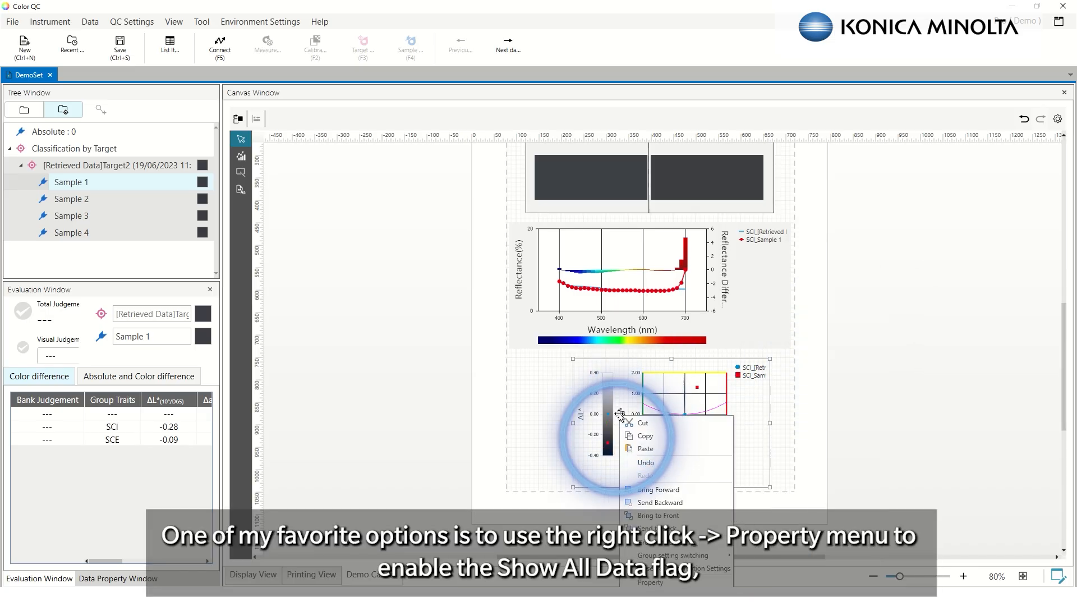
{"action": "left_click", "coordinate": [661, 583]}
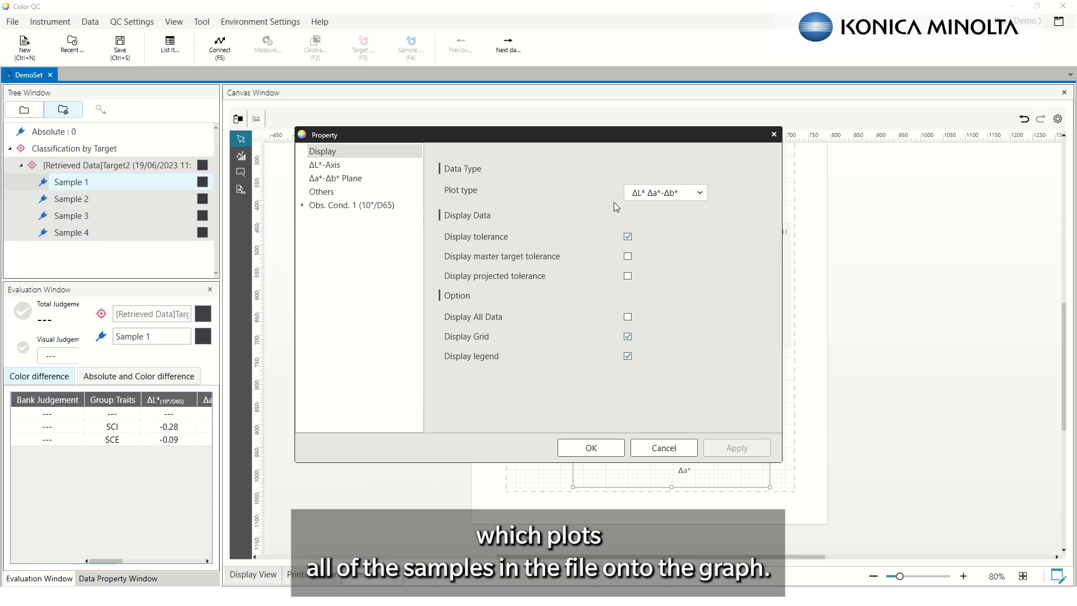
{"action": "left_click", "coordinate": [628, 317]}
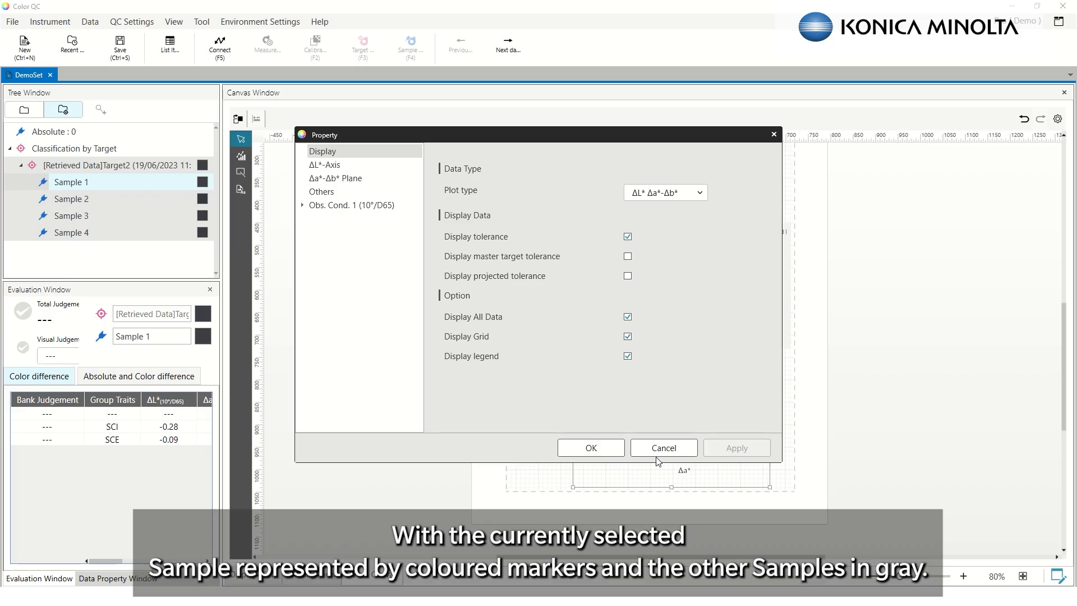
{"action": "left_click", "coordinate": [608, 448]}
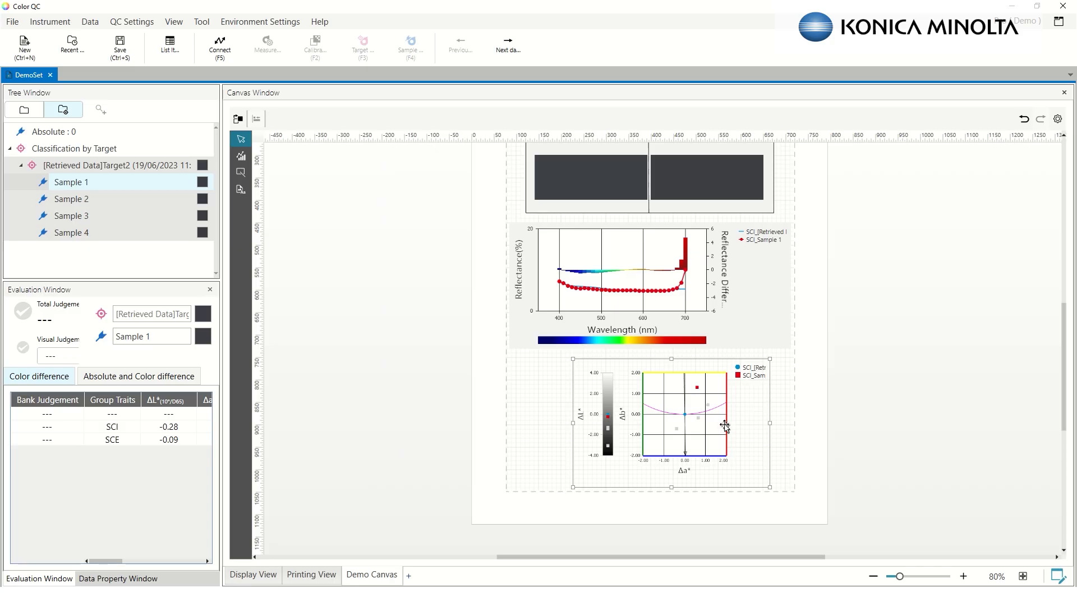
Nudge the ΔL*a*b* graph left until it is centred beneath the spectral graph
{"action": "key", "text": "Left"}
{"action": "key", "text": "Left"}
{"action": "key", "text": "Left"}
{"action": "key", "text": "Left"}
{"action": "key", "text": "Left"}
{"action": "key", "text": "Left"}
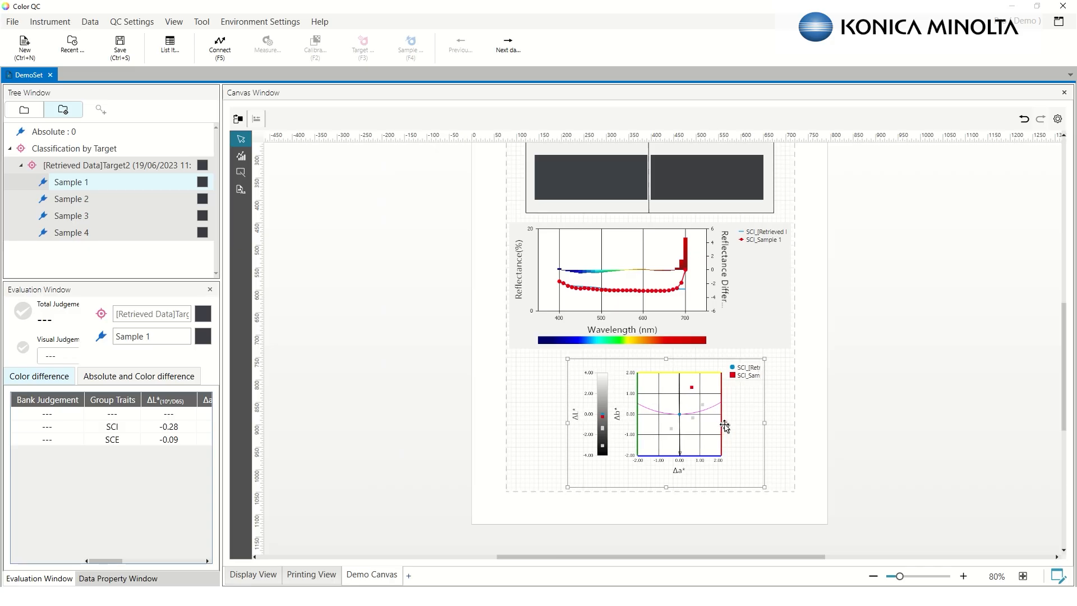
{"action": "key", "text": "Left"}
{"action": "key", "text": "Left"}
{"action": "key", "text": "Left"}
{"action": "key", "text": "Left"}
{"action": "key", "text": "Left"}
{"action": "key", "text": "Left"}
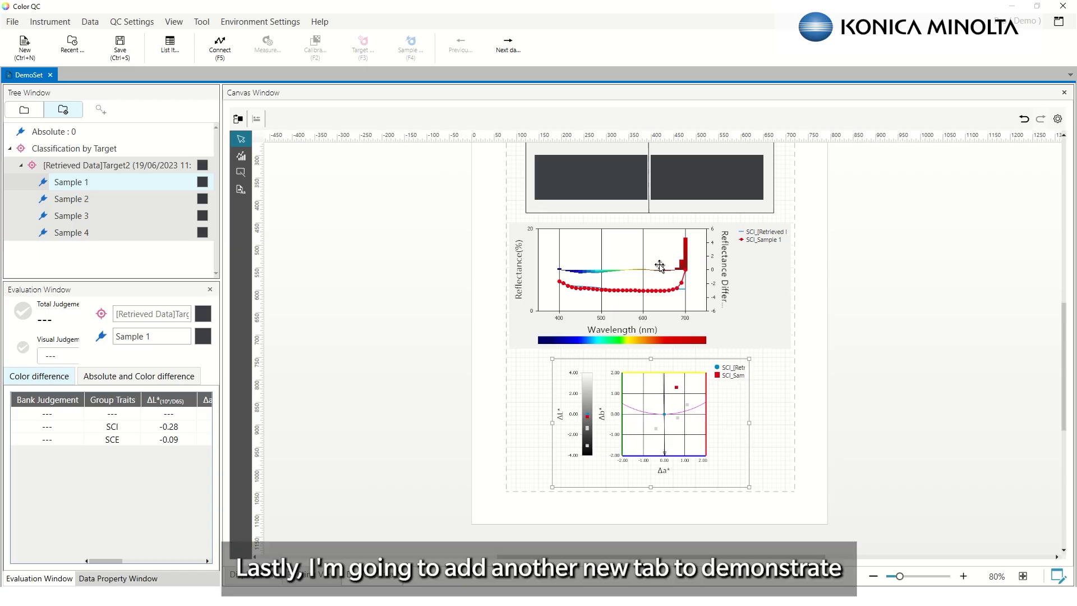
Add a new blank canvas view after Demo Canvas
{"action": "scroll", "coordinate": [832, 402], "scroll_direction": "up", "scroll_amount": 3}
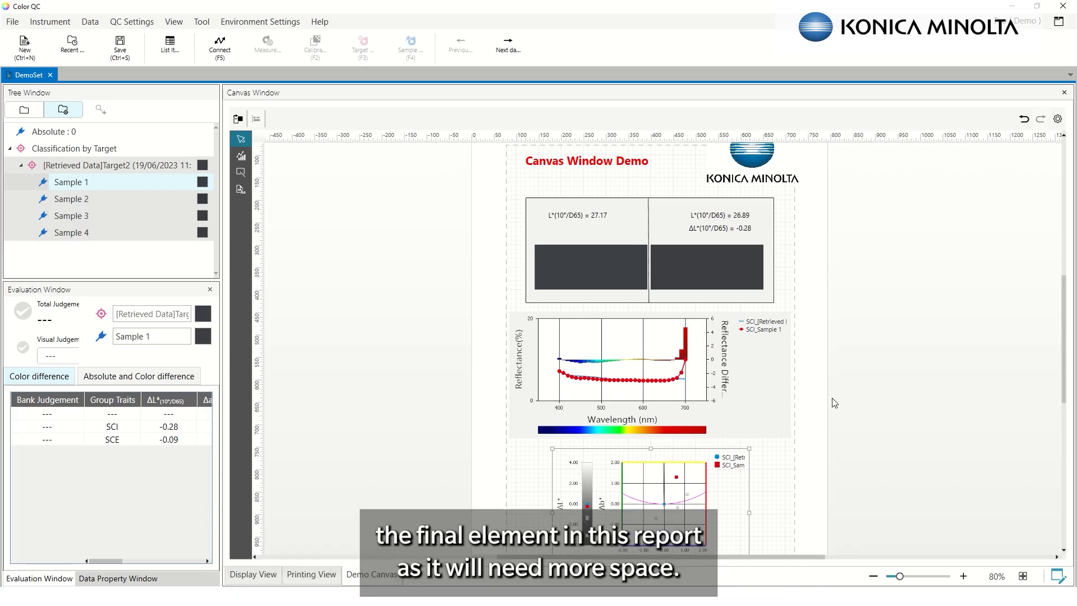
{"action": "scroll", "coordinate": [844, 442], "scroll_direction": "down", "scroll_amount": 3}
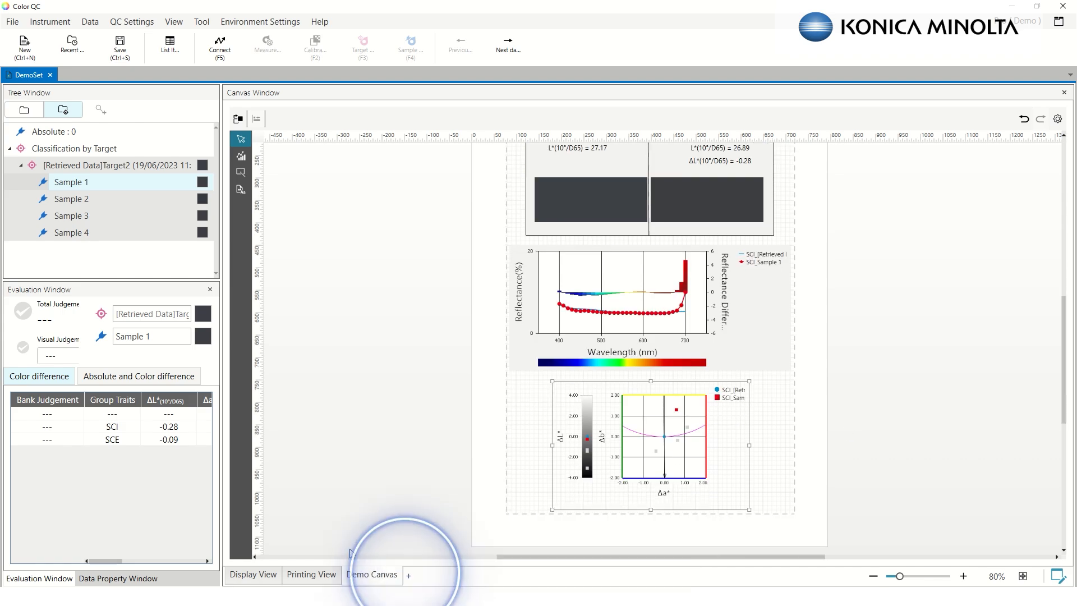
{"action": "left_click", "coordinate": [409, 575]}
{"action": "scroll", "coordinate": [757, 424], "scroll_direction": "up", "scroll_amount": 3}
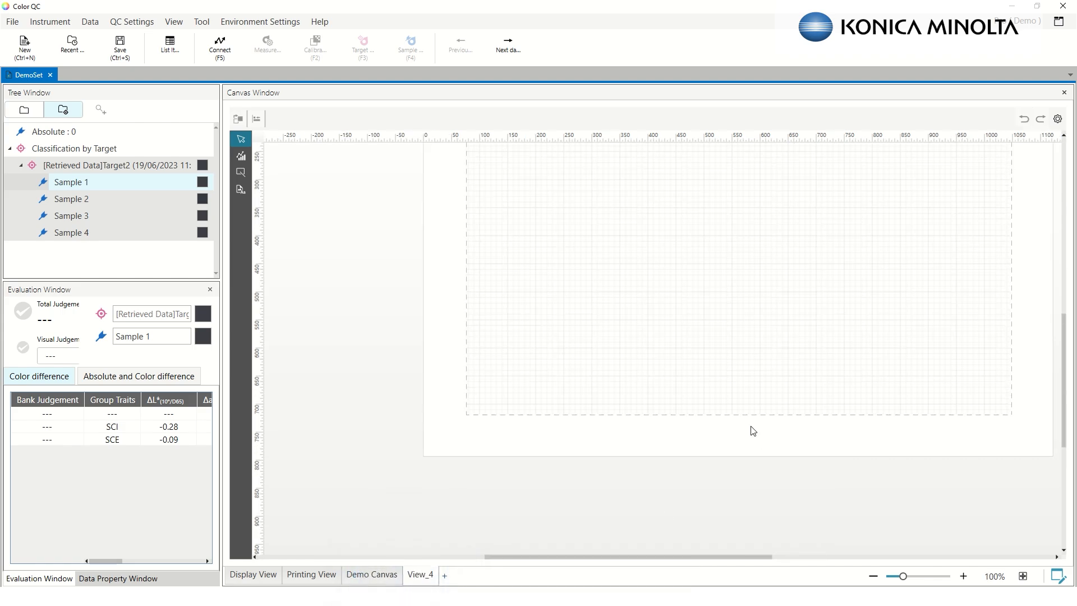
{"action": "scroll", "coordinate": [734, 370], "scroll_direction": "down", "scroll_amount": 1}
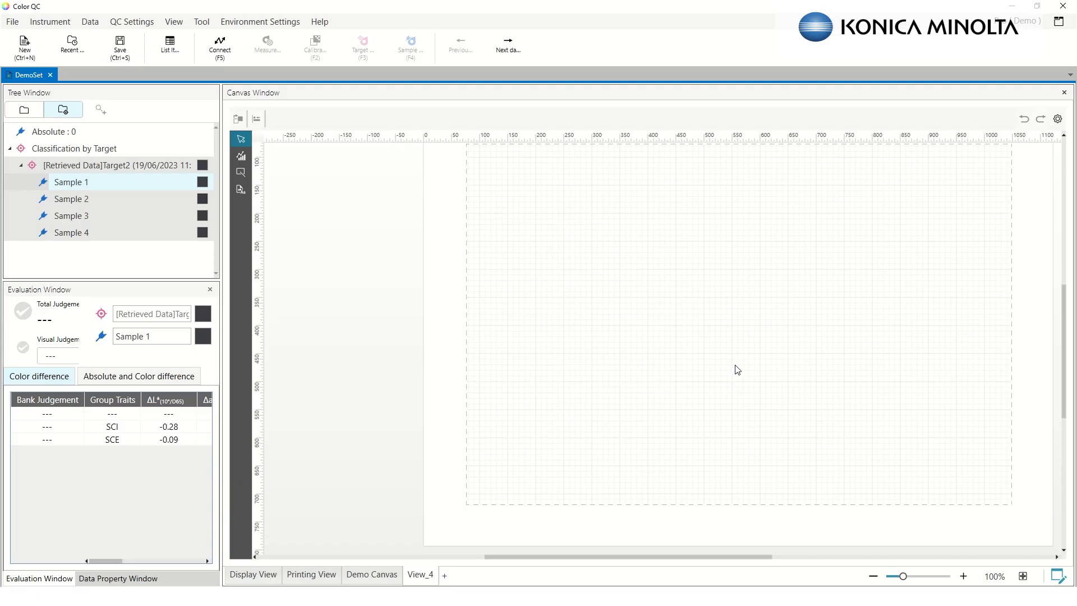
{"action": "scroll", "coordinate": [735, 365], "scroll_direction": "up", "scroll_amount": 2}
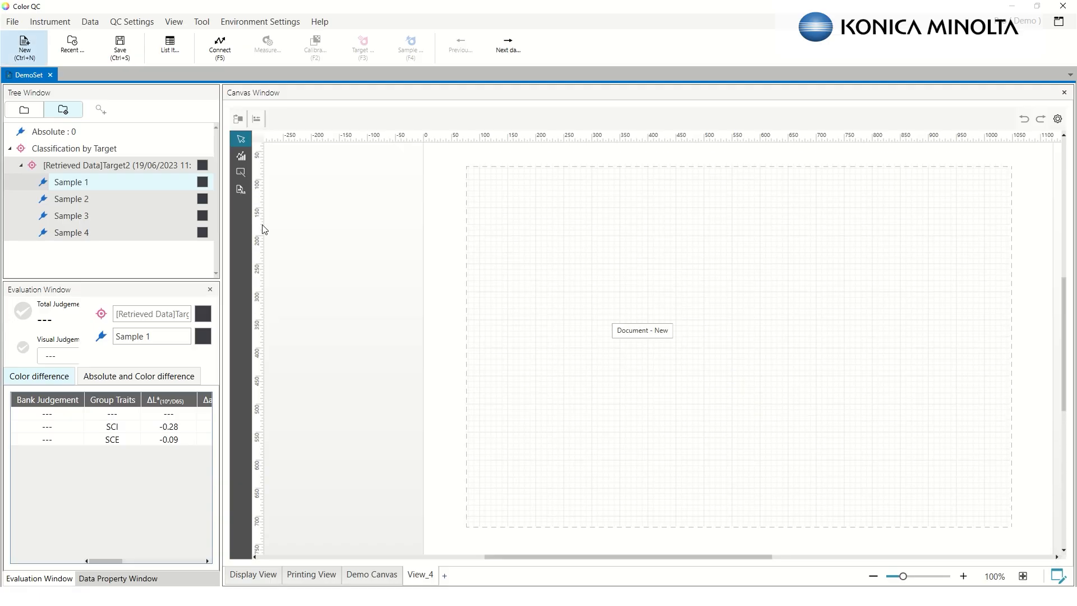
Place a Data List table across the full printable width near the upper margin of the new page
{"action": "left_click", "coordinate": [240, 190]}
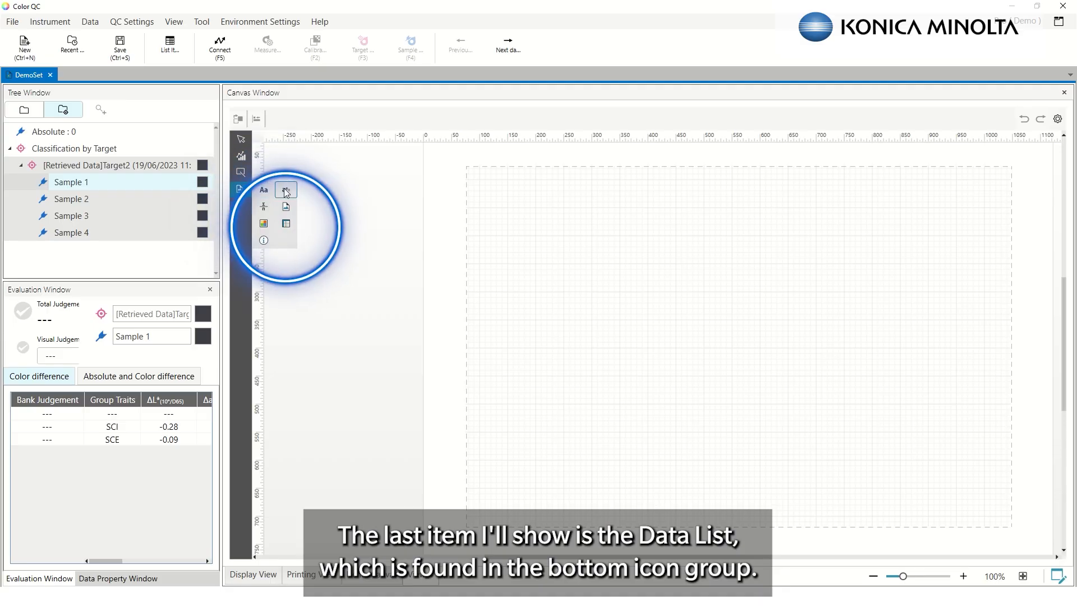
{"action": "left_click", "coordinate": [288, 222]}
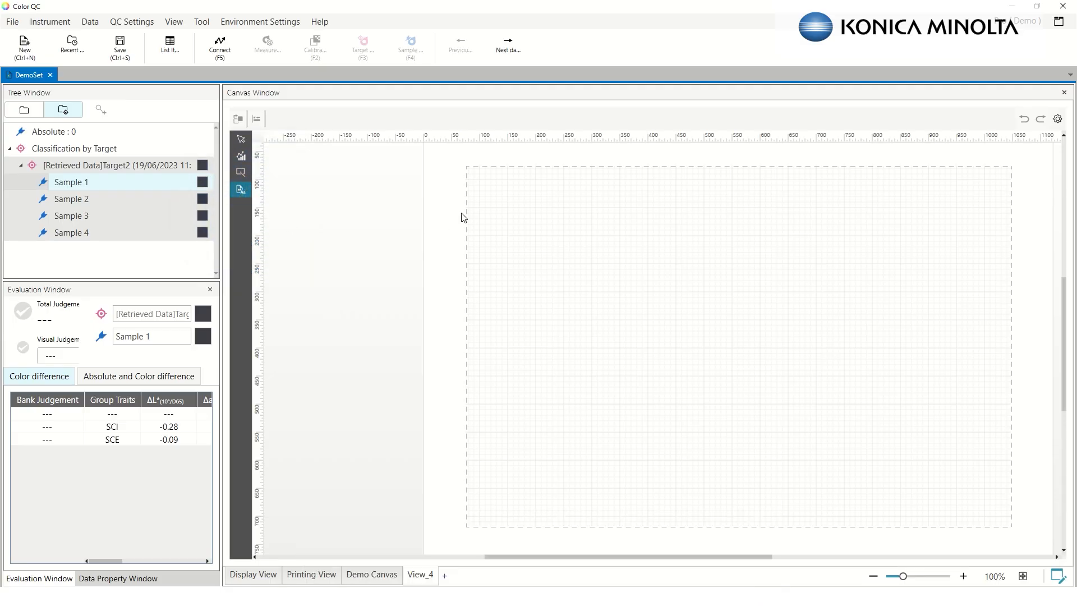
{"action": "left_click_drag", "start_coordinate": [467, 189], "coordinate": [1012, 401]}
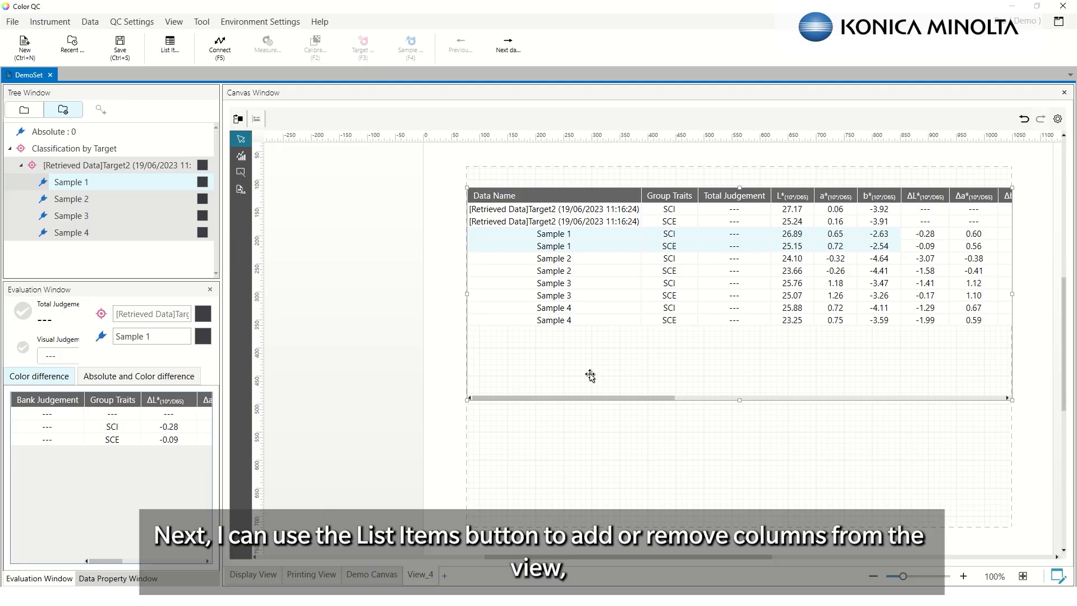
Remove the ΔL*, Δa*, Δb* and ΔE*ab items for 10°/F11 from the selected list items
{"action": "left_click", "coordinate": [168, 49]}
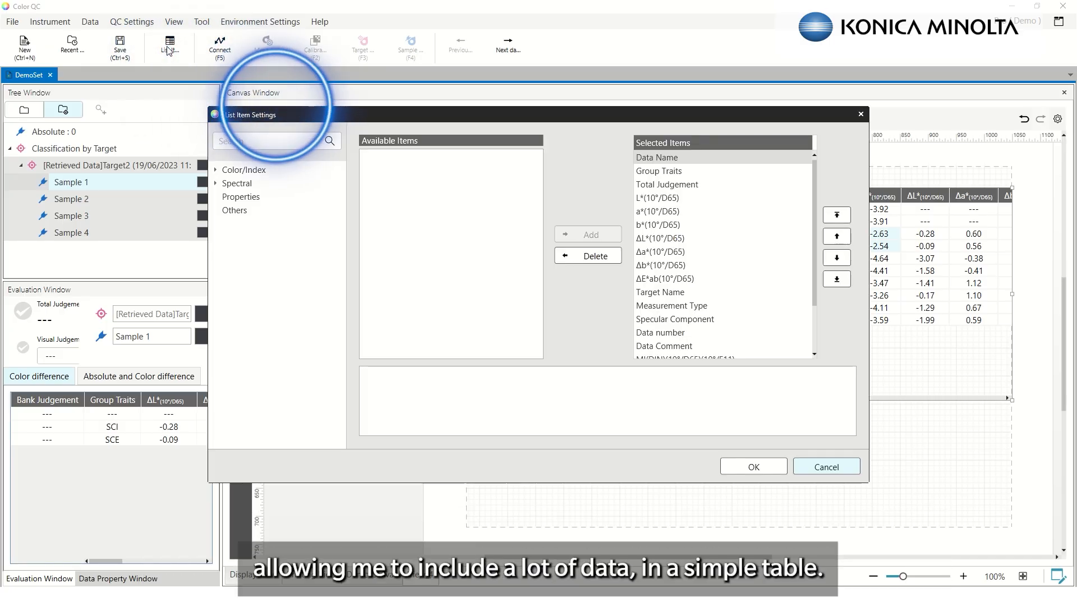
{"action": "scroll", "coordinate": [796, 252], "scroll_direction": "down", "scroll_amount": 3}
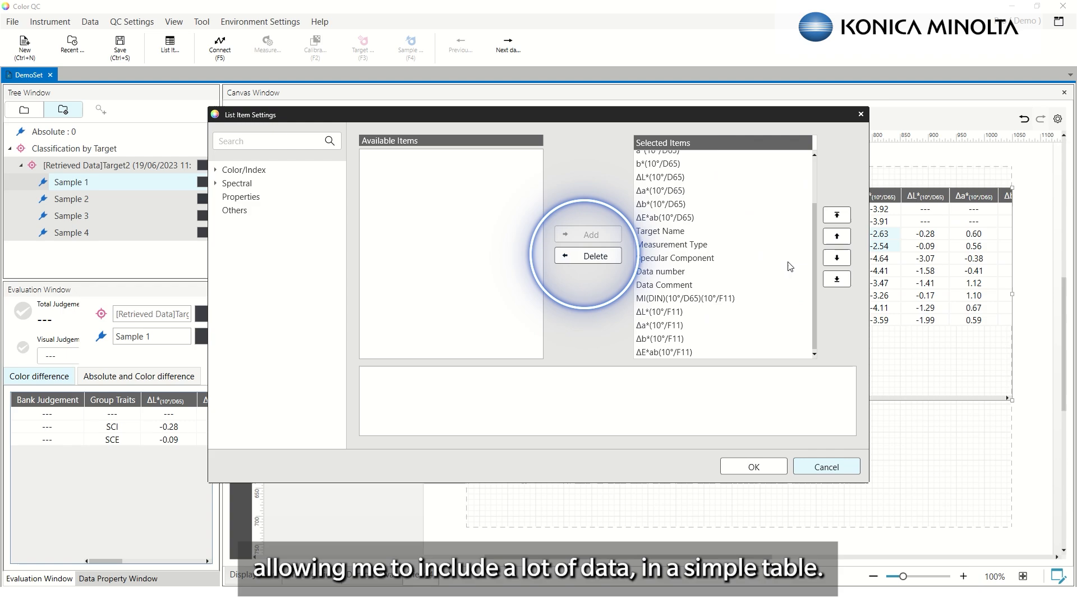
{"action": "left_click", "coordinate": [684, 311]}
{"action": "left_click", "coordinate": [612, 256]}
{"action": "left_click", "coordinate": [613, 257]}
{"action": "left_click", "coordinate": [613, 256]}
{"action": "left_click", "coordinate": [613, 256]}
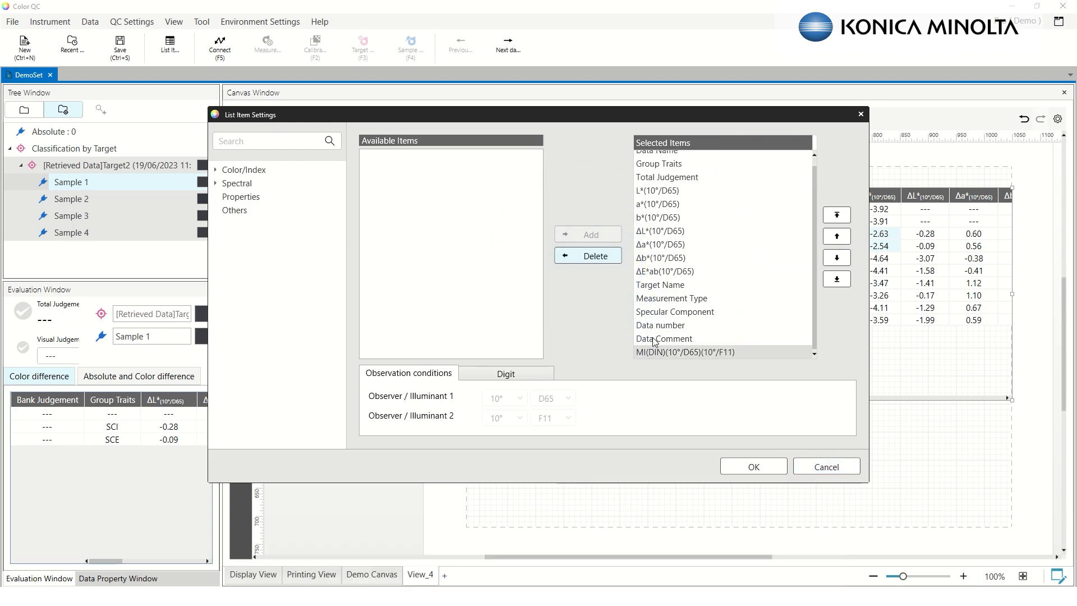
Remove the MI(DIN), Data Comment, Data number, Specular Component, Measurement Type, Target Name and Total Judgement items and accept the list settings
{"action": "left_click", "coordinate": [593, 257]}
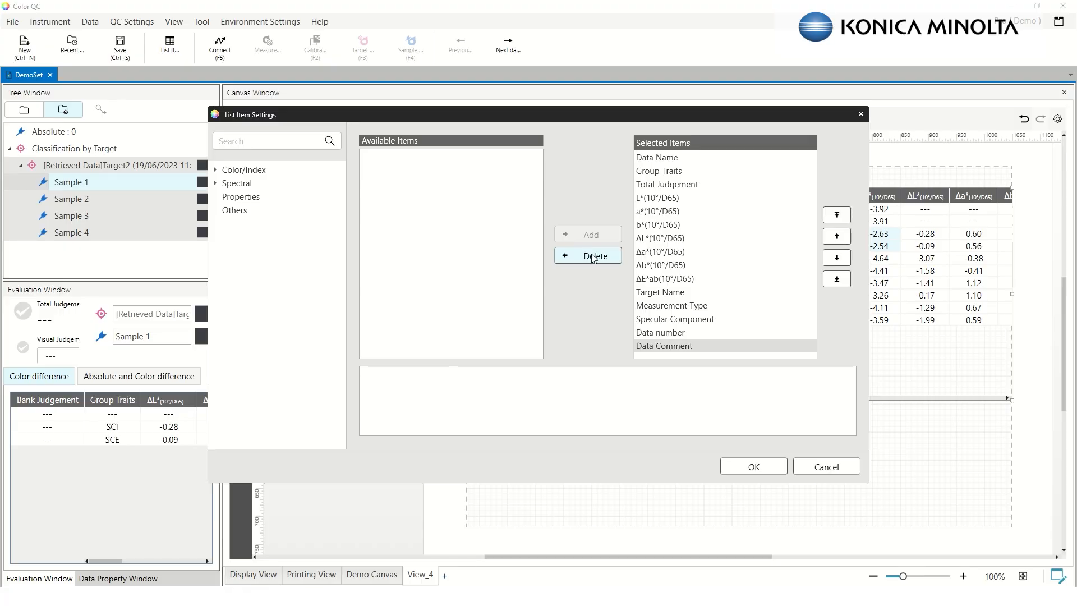
{"action": "left_click", "coordinate": [600, 258]}
{"action": "left_click", "coordinate": [601, 257]}
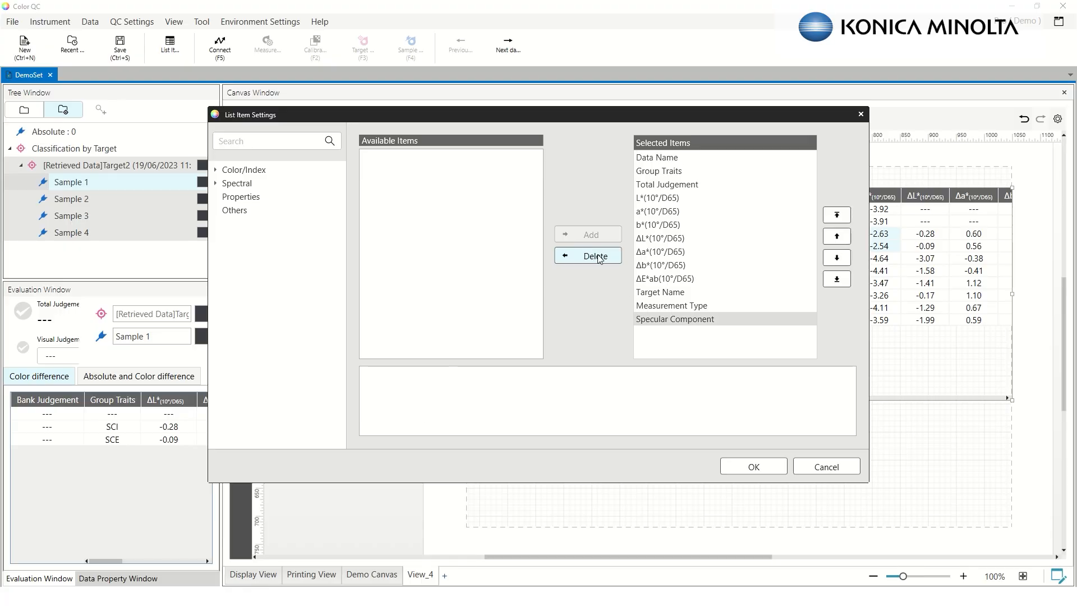
{"action": "left_click", "coordinate": [600, 258]}
{"action": "left_click", "coordinate": [600, 257]}
{"action": "left_click", "coordinate": [601, 257]}
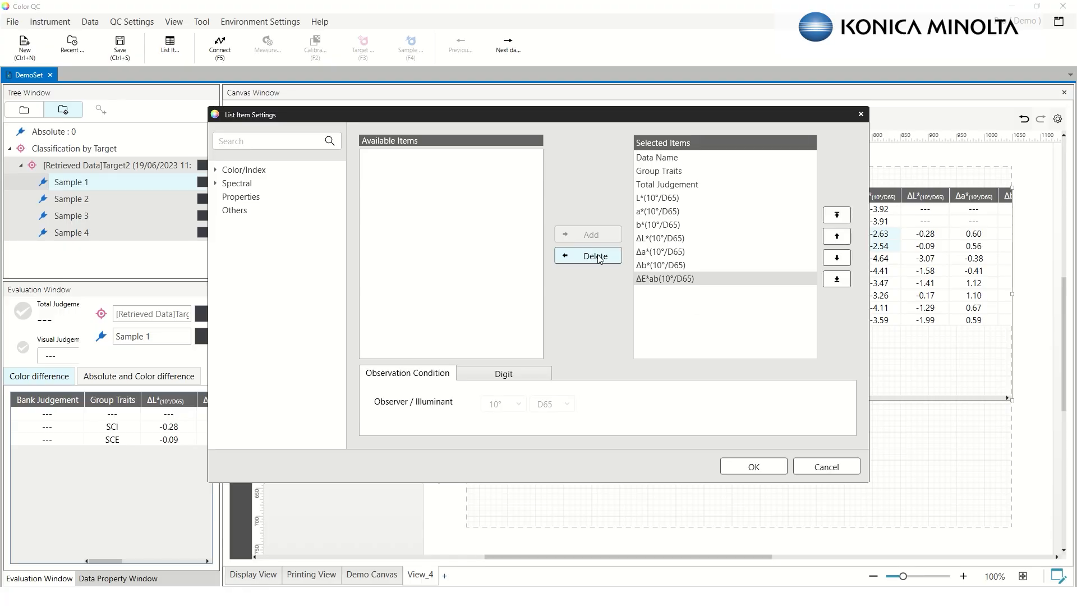
{"action": "left_click", "coordinate": [746, 467]}
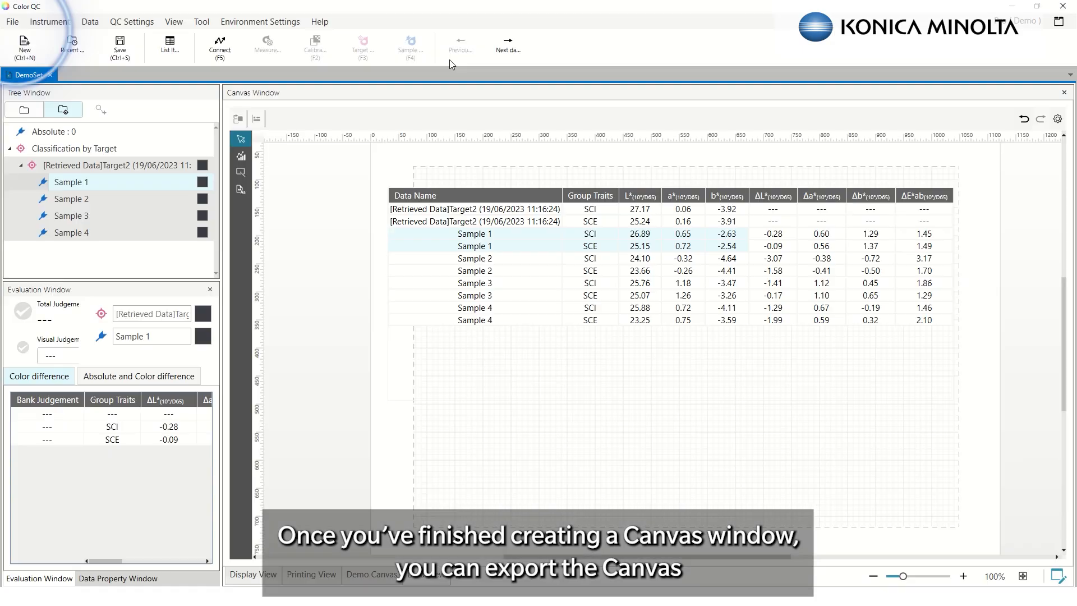
Show the Display Template options for exporting or applying a canvas layout
{"action": "left_click", "coordinate": [14, 24]}
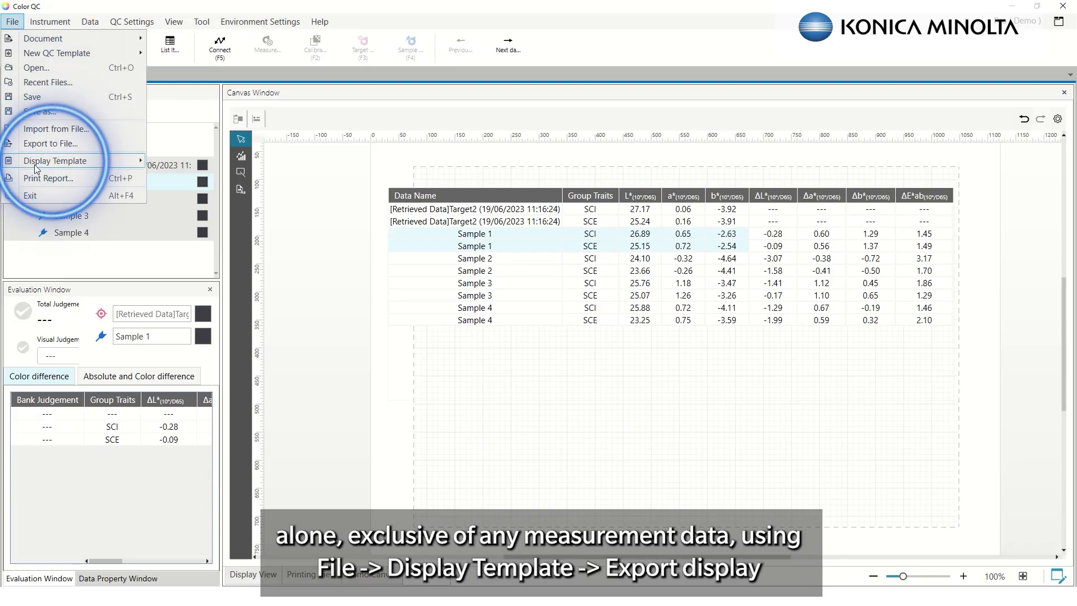
{"action": "mouse_move", "coordinate": [127, 167]}
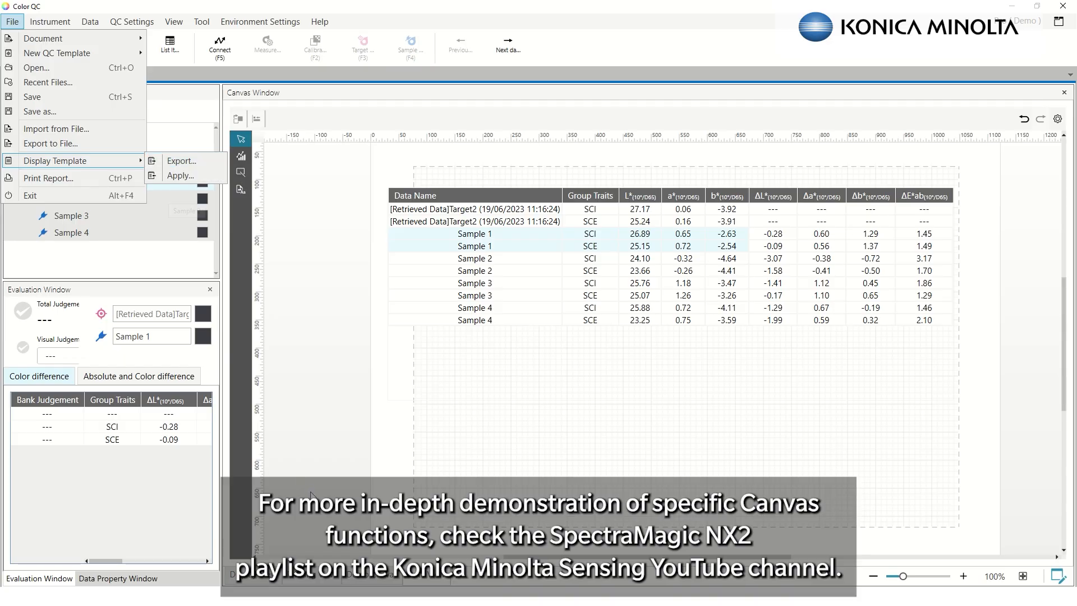
{"action": "left_click", "coordinate": [384, 484]}
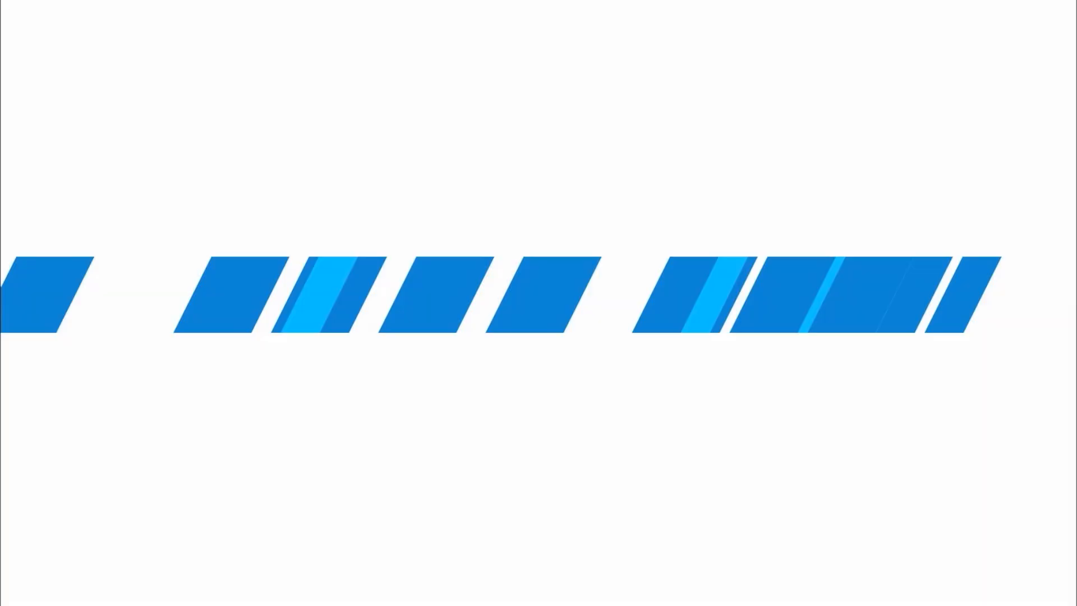